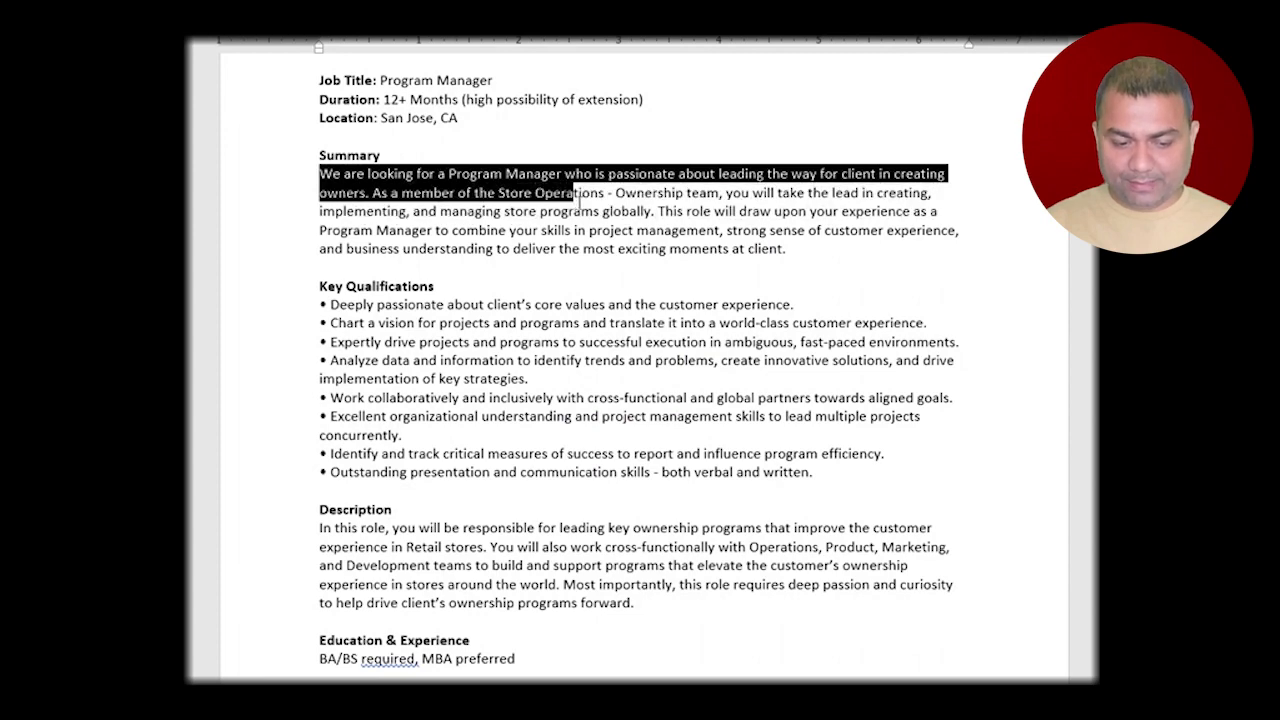
Read through the Program Manager job posting, covering its Summary, Key Qualifications and Description sections.
{"action": "left_click", "coordinate": [820, 268]}
{"action": "scroll", "coordinate": [820, 268], "scroll_direction": "down", "scroll_amount": 2}
{"action": "left_click", "coordinate": [289, 210]}
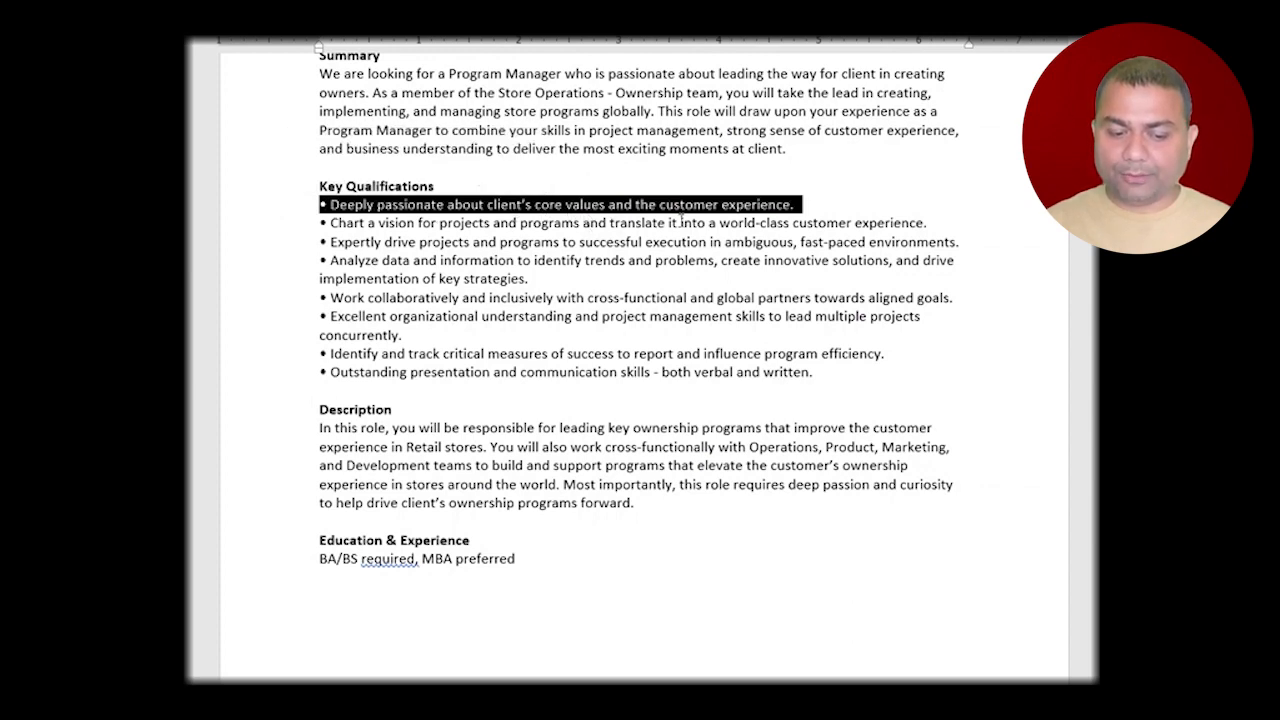
{"action": "left_click", "coordinate": [300, 229]}
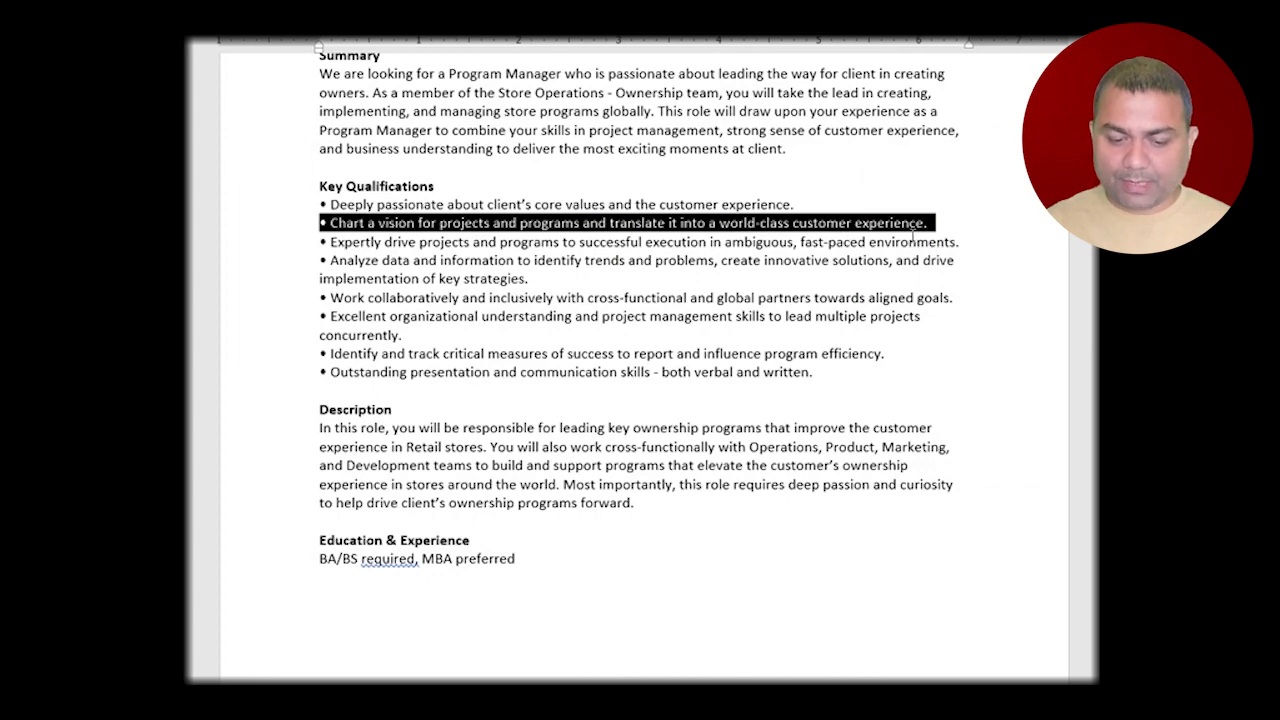
{"action": "left_click", "coordinate": [566, 405]}
{"action": "scroll", "coordinate": [449, 428], "scroll_direction": "down", "scroll_amount": 3}
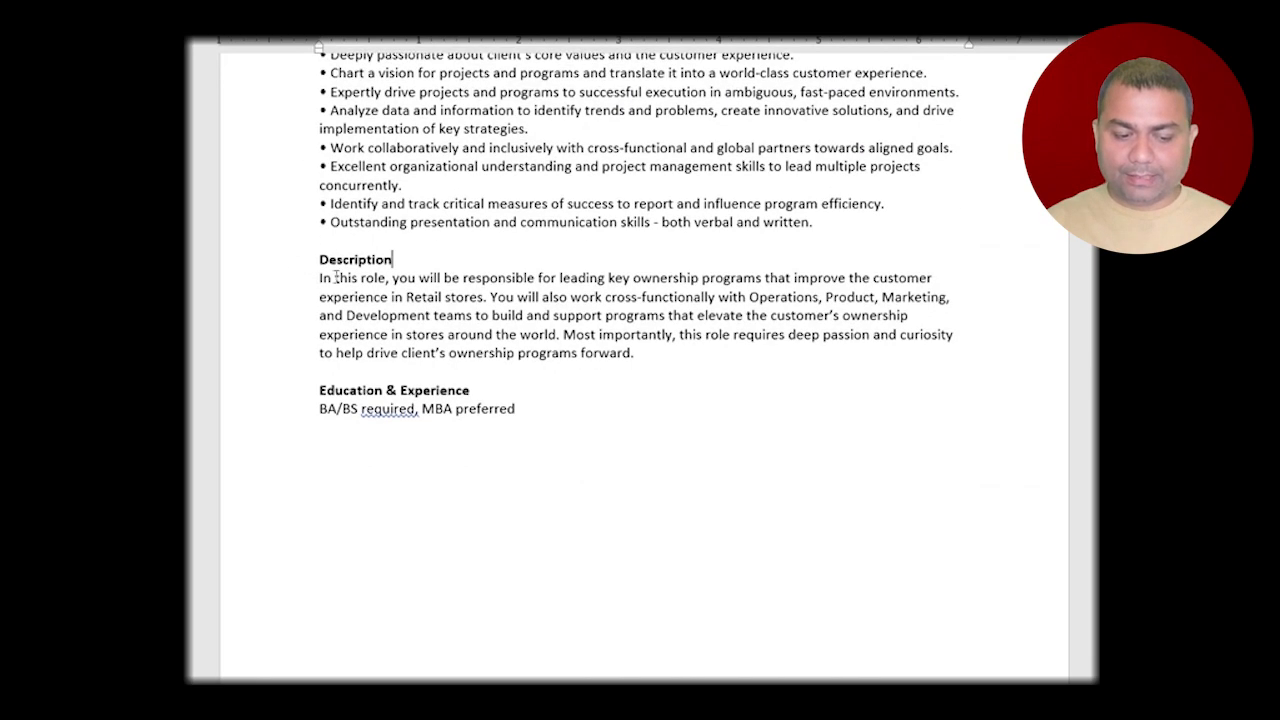
{"action": "left_click_drag", "start_coordinate": [319, 279], "coordinate": [946, 310]}
{"action": "left_click", "coordinate": [535, 298]}
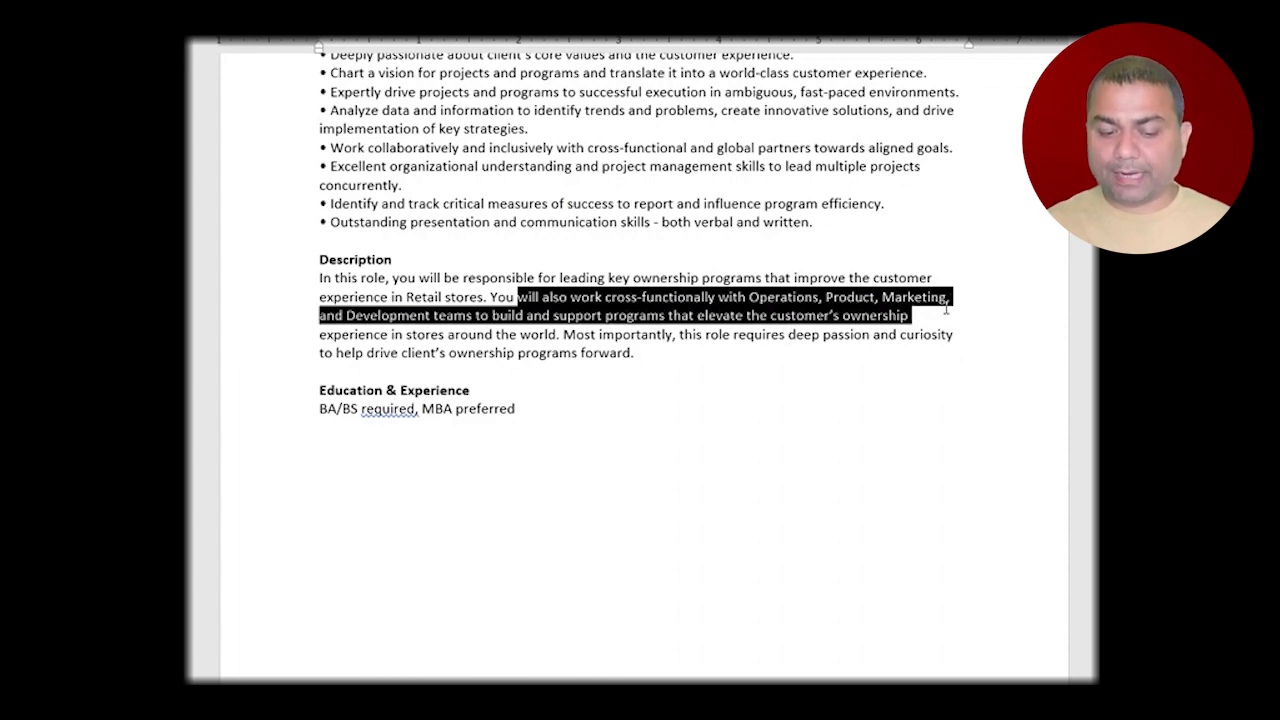
{"action": "left_click_drag", "start_coordinate": [946, 315], "coordinate": [566, 334]}
{"action": "left_click_drag", "start_coordinate": [661, 352], "coordinate": [563, 334]}
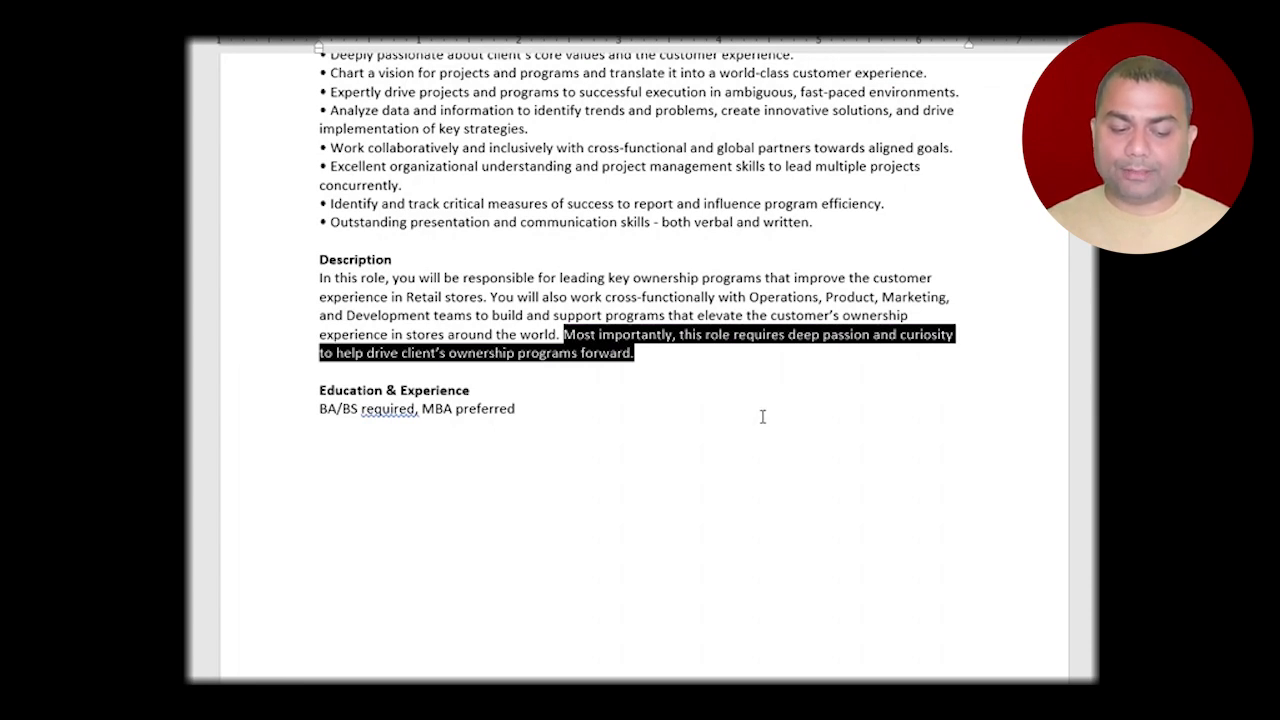
{"action": "left_click", "coordinate": [677, 342]}
{"action": "left_click_drag", "start_coordinate": [646, 356], "coordinate": [319, 279]}
{"action": "scroll", "coordinate": [319, 279], "scroll_direction": "up", "scroll_amount": 4}
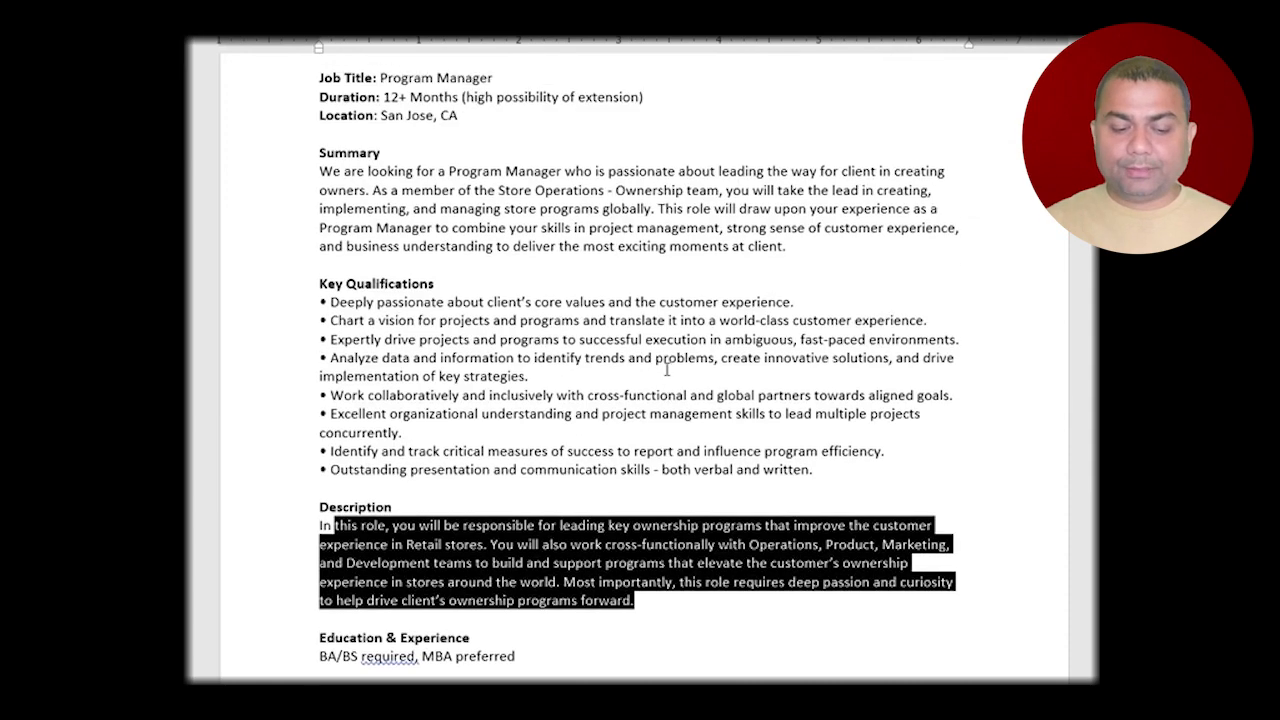
{"action": "left_click", "coordinate": [512, 326]}
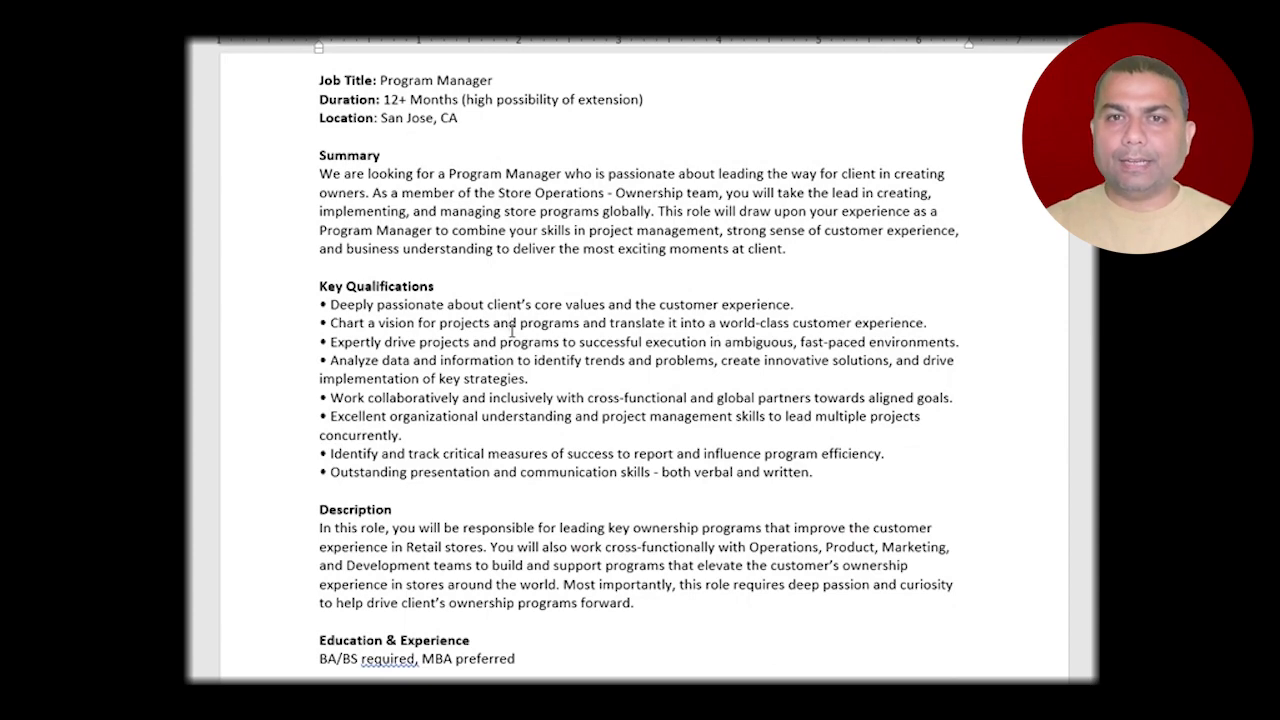
{"action": "scroll", "coordinate": [378, 268], "scroll_direction": "up", "scroll_amount": 1}
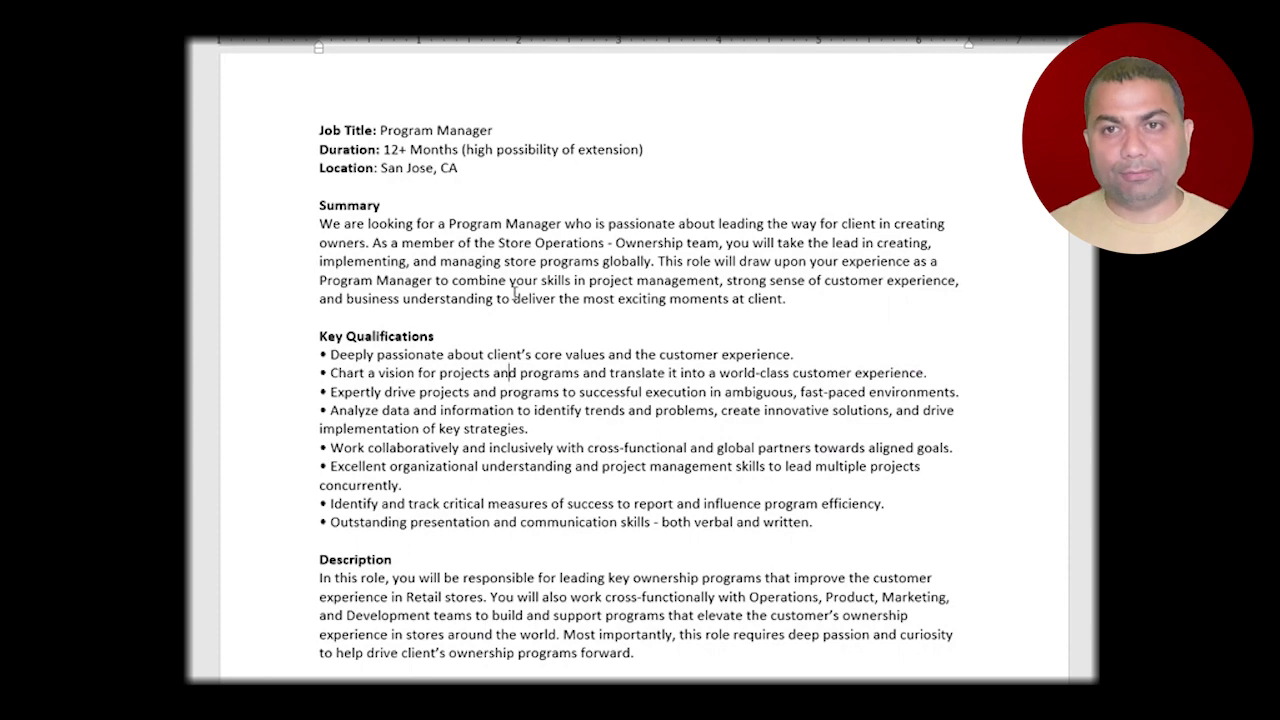
Add the line "Build a resume for the given below job details." above the Job Title, followed by a blank line.
{"action": "scroll", "coordinate": [614, 329], "scroll_direction": "down", "scroll_amount": 3}
{"action": "scroll", "coordinate": [625, 330], "scroll_direction": "up", "scroll_amount": 2}
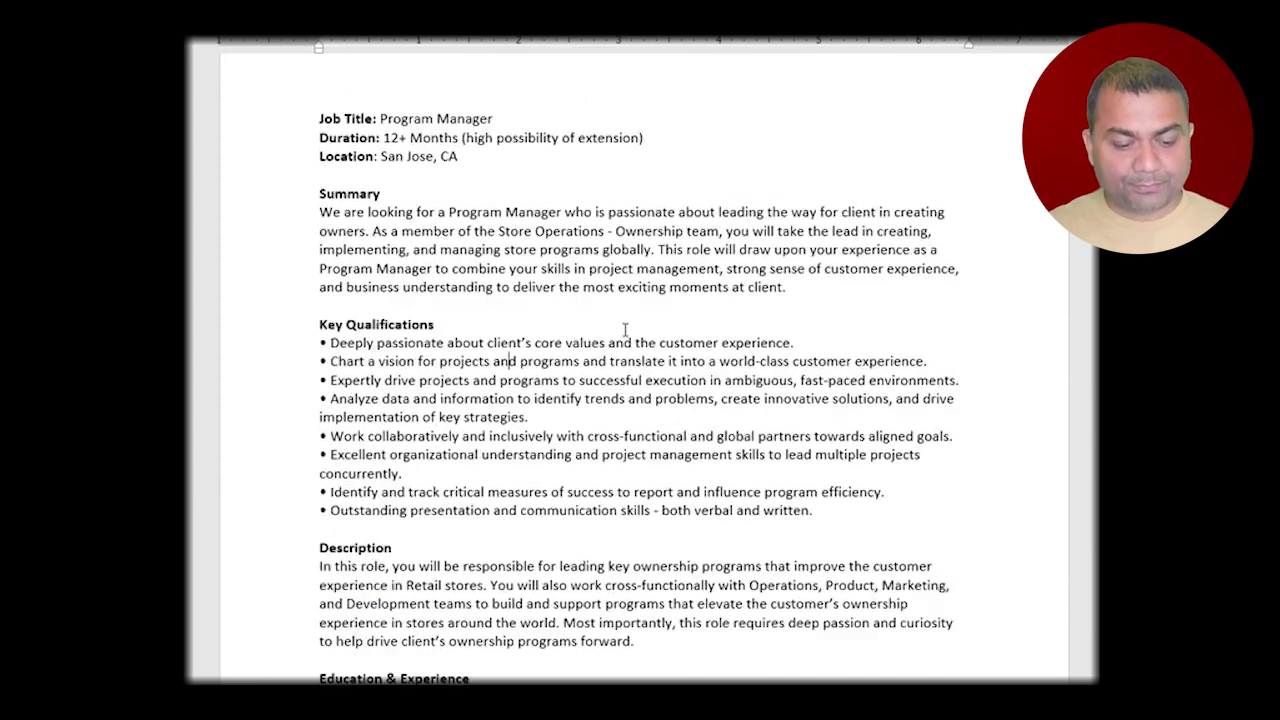
{"action": "scroll", "coordinate": [625, 330], "scroll_direction": "up", "scroll_amount": 2}
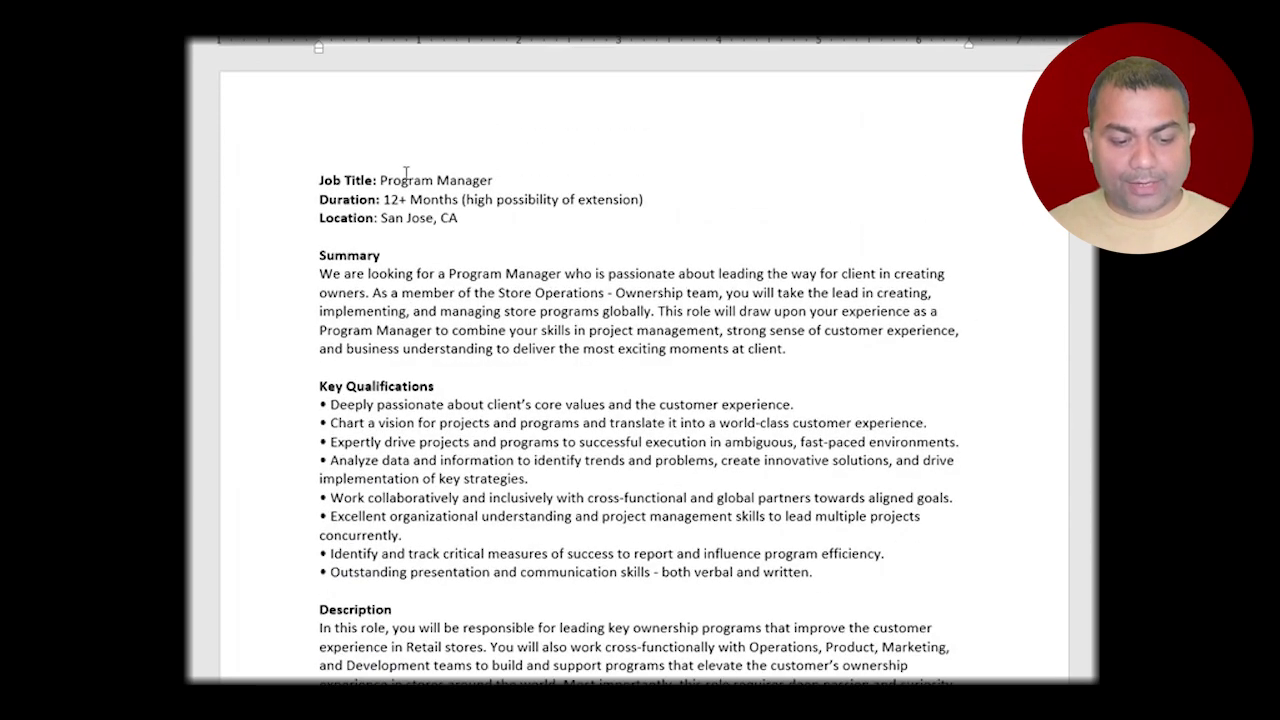
{"action": "left_click", "coordinate": [318, 180]}
{"action": "key", "text": "Return"}
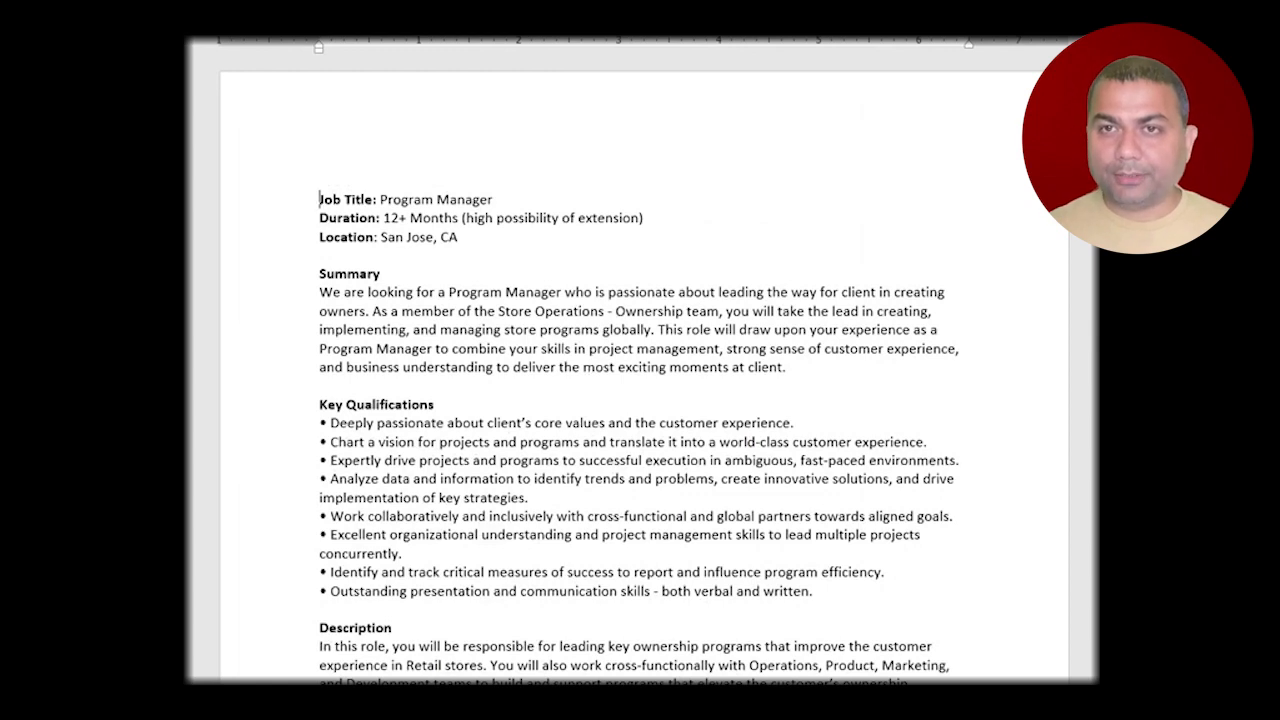
{"action": "key", "text": "Up"}
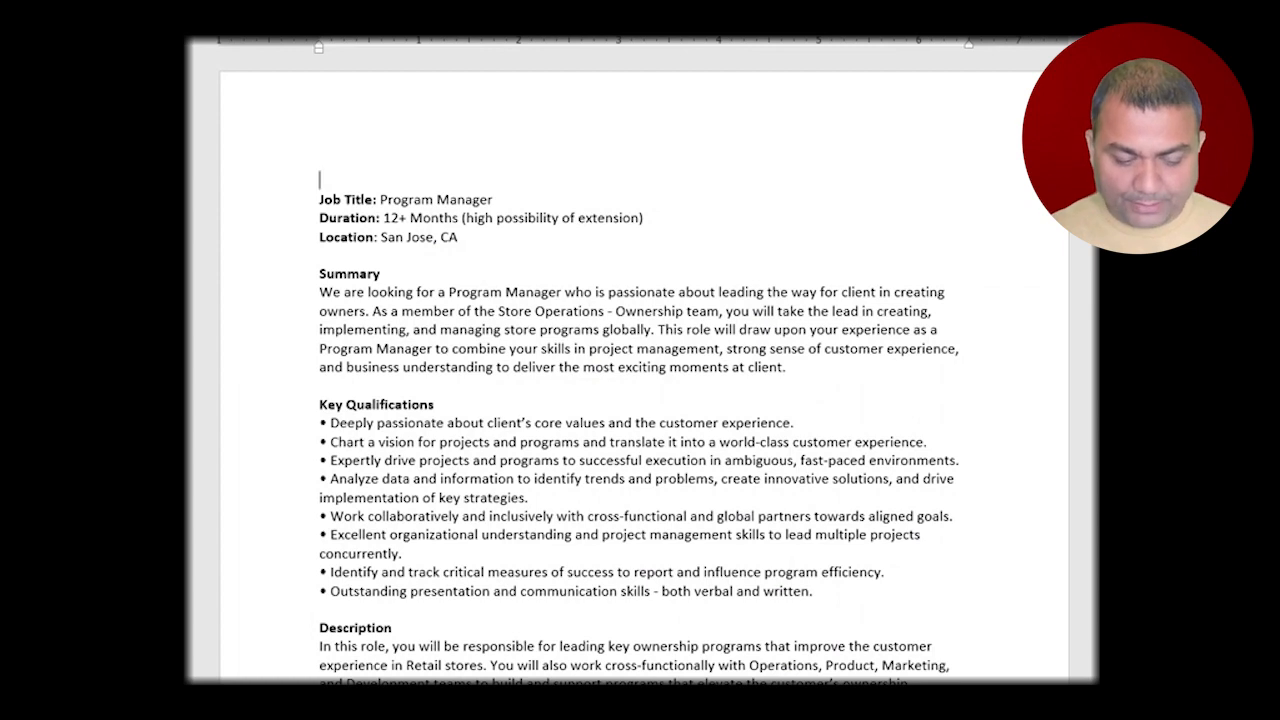
{"action": "type", "text": "Build resume"}
{"action": "key", "text": "BackSpace"}
{"action": "key", "text": "BackSpace"}
{"action": "key", "text": "BackSpace"}
{"action": "key", "text": "BackSpace"}
{"action": "key", "text": "BackSpace"}
{"action": "key", "text": "BackSpace"}
{"action": "type", "text": "a"}
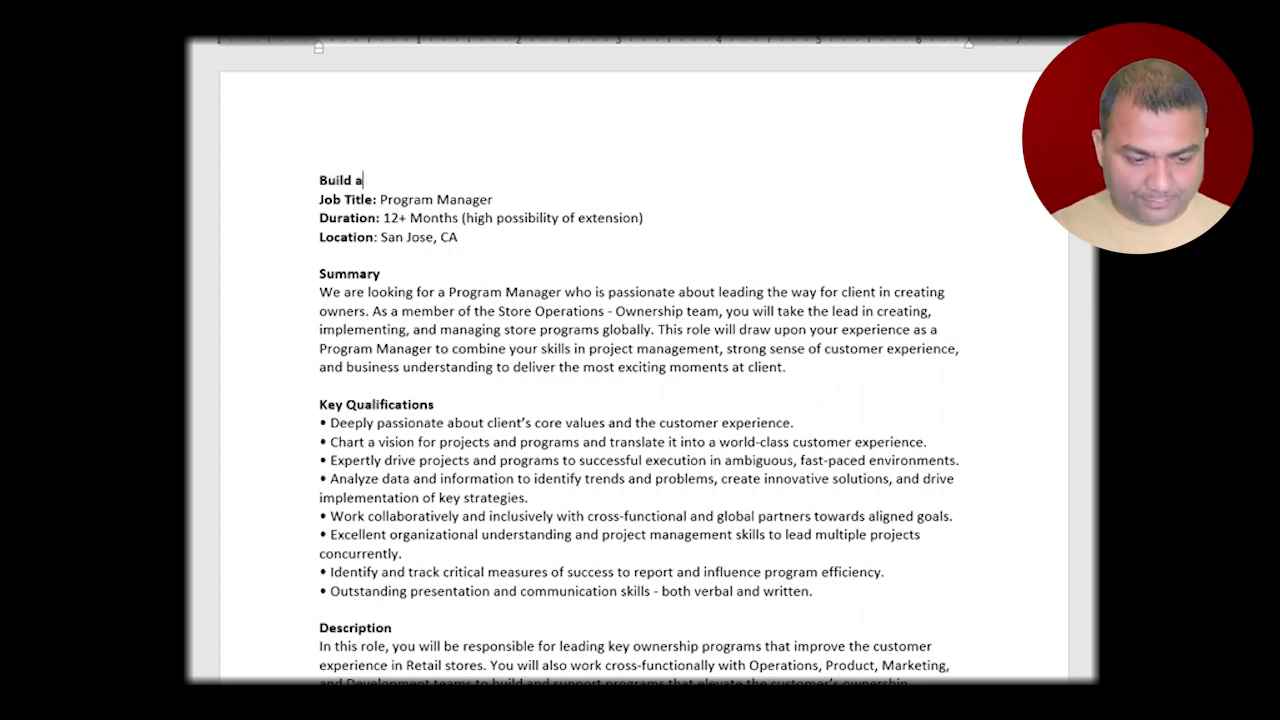
{"action": "type", "text": " resume for the given "}
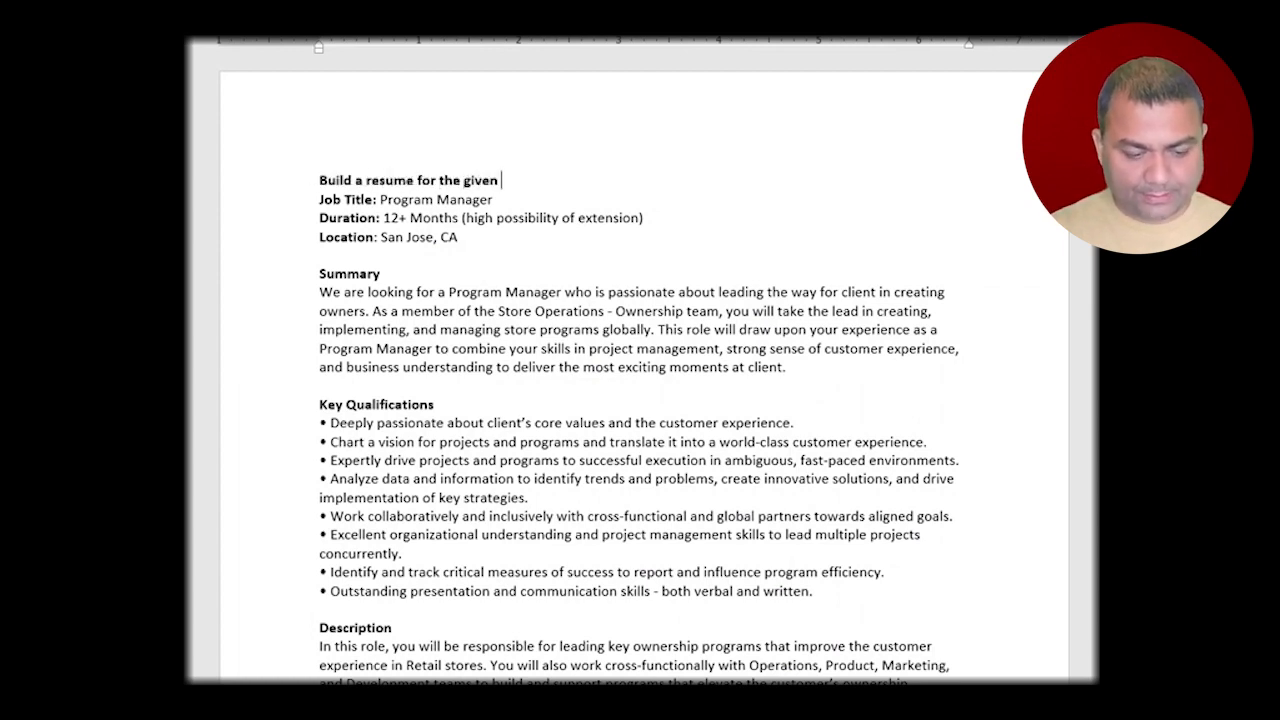
{"action": "type", "text": "below job details."}
{"action": "key", "text": "Return"}
Copy the whole document into a new ChatGPT message, check the pasted prompt, and send it.
{"action": "key", "text": "ctrl+a"}
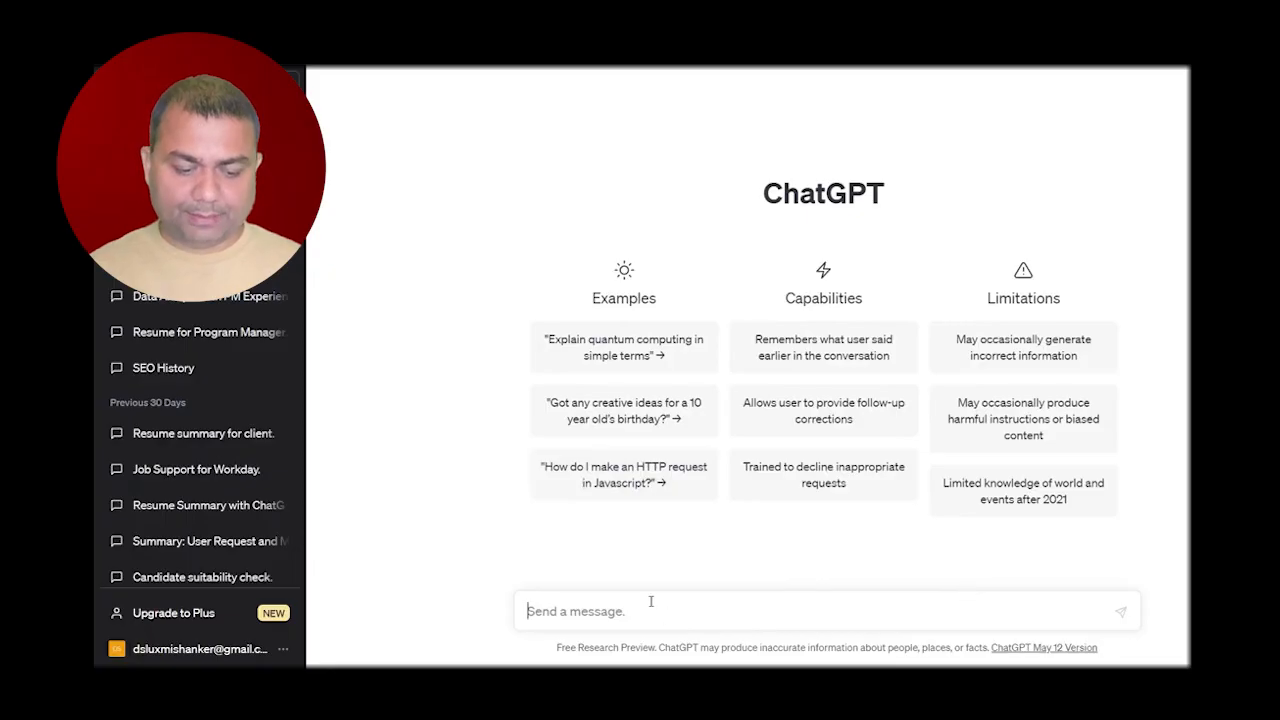
{"action": "key", "text": "ctrl+v"}
{"action": "left_click_drag", "start_coordinate": [810, 470], "coordinate": [491, 460]}
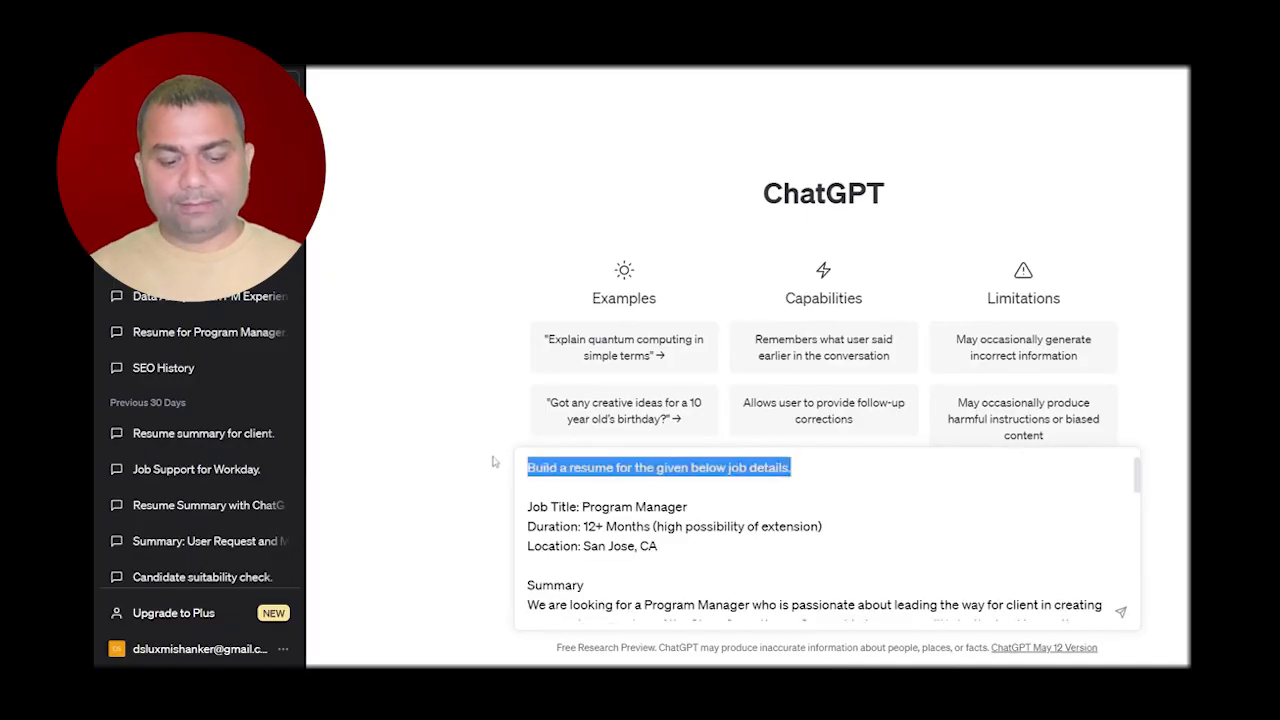
{"action": "left_click", "coordinate": [615, 510]}
{"action": "scroll", "coordinate": [734, 553], "scroll_direction": "down", "scroll_amount": 6}
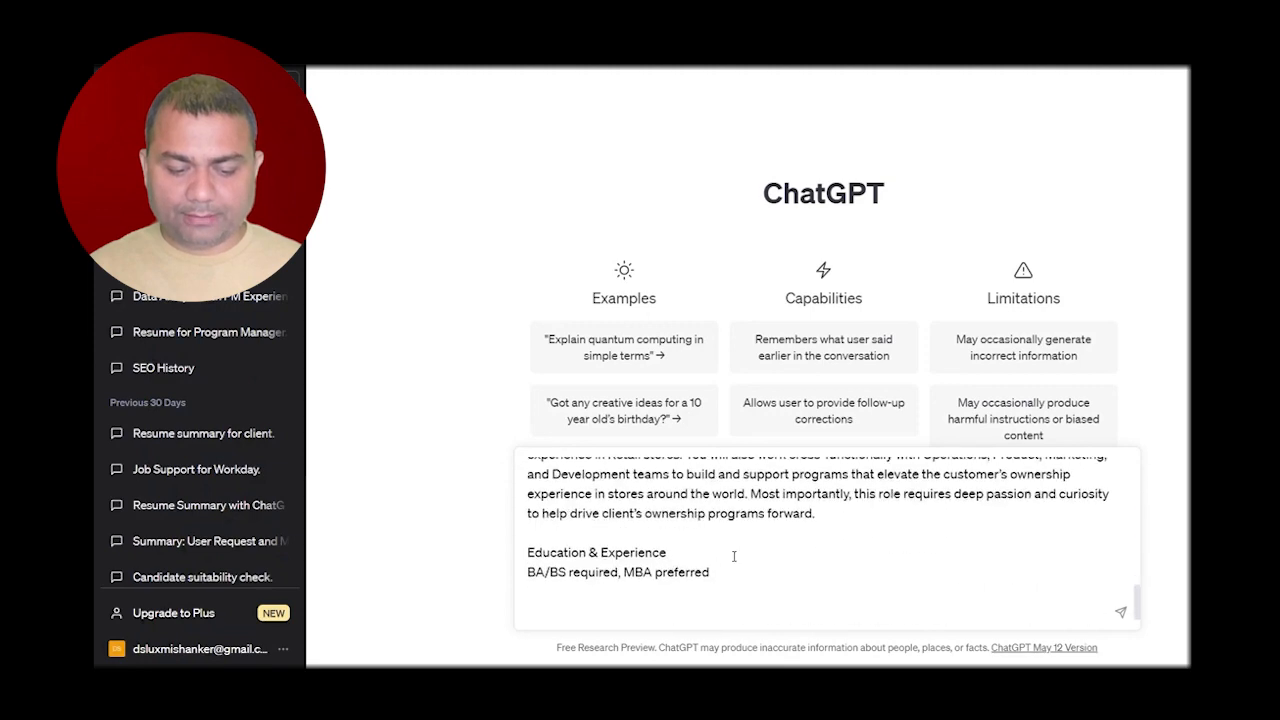
{"action": "scroll", "coordinate": [734, 553], "scroll_direction": "up", "scroll_amount": 6}
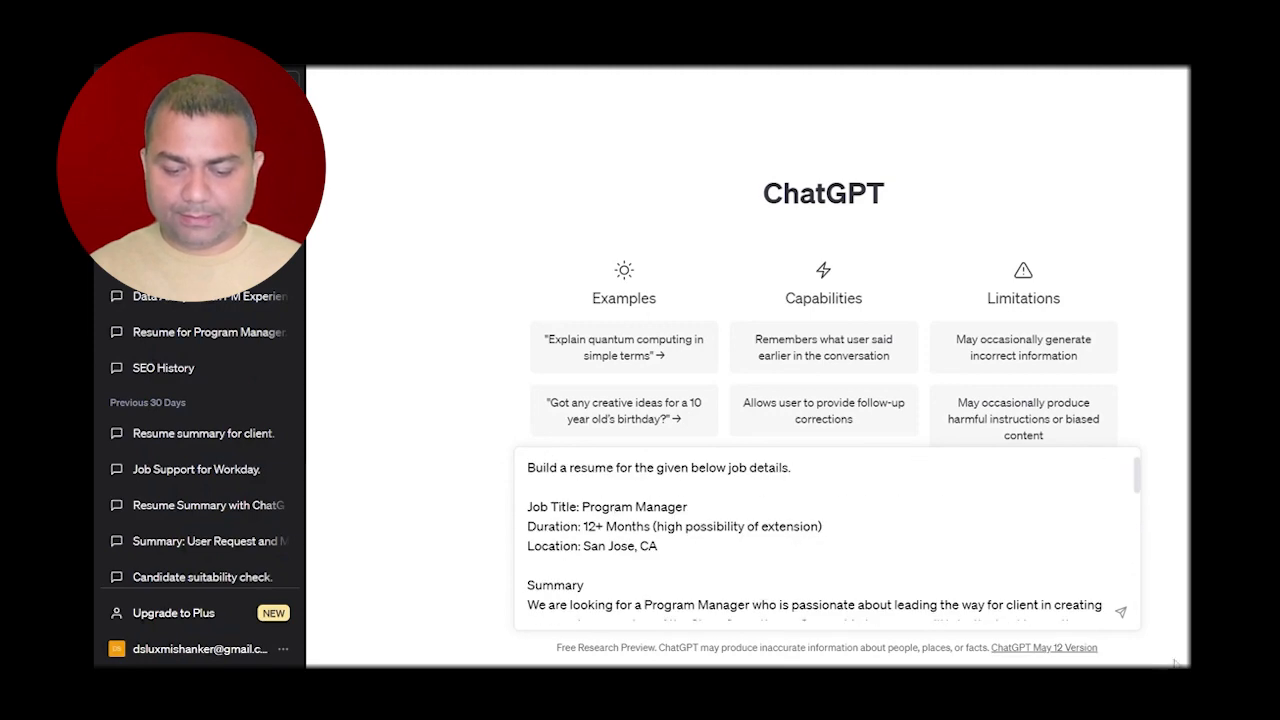
{"action": "left_click", "coordinate": [1121, 613]}
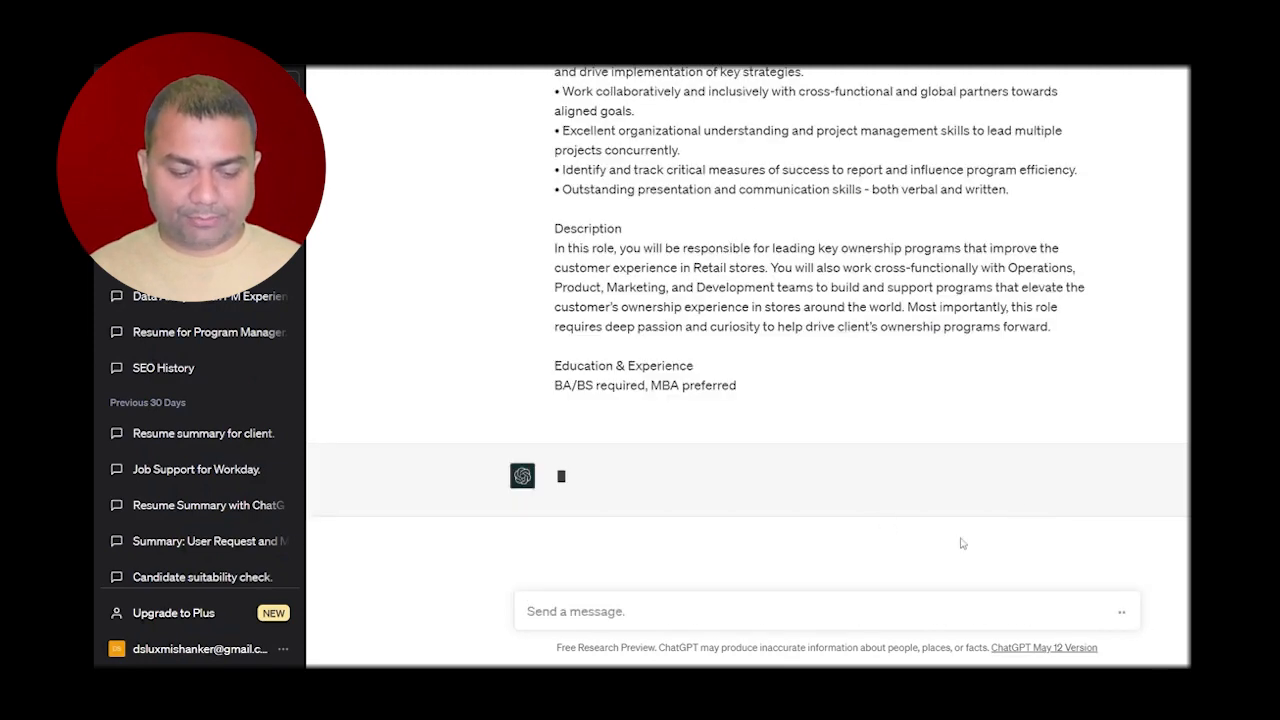
Review the Objective, Summary and Key Qualifications sections of the generated resume.
{"action": "scroll", "coordinate": [962, 543], "scroll_direction": "up", "scroll_amount": 5}
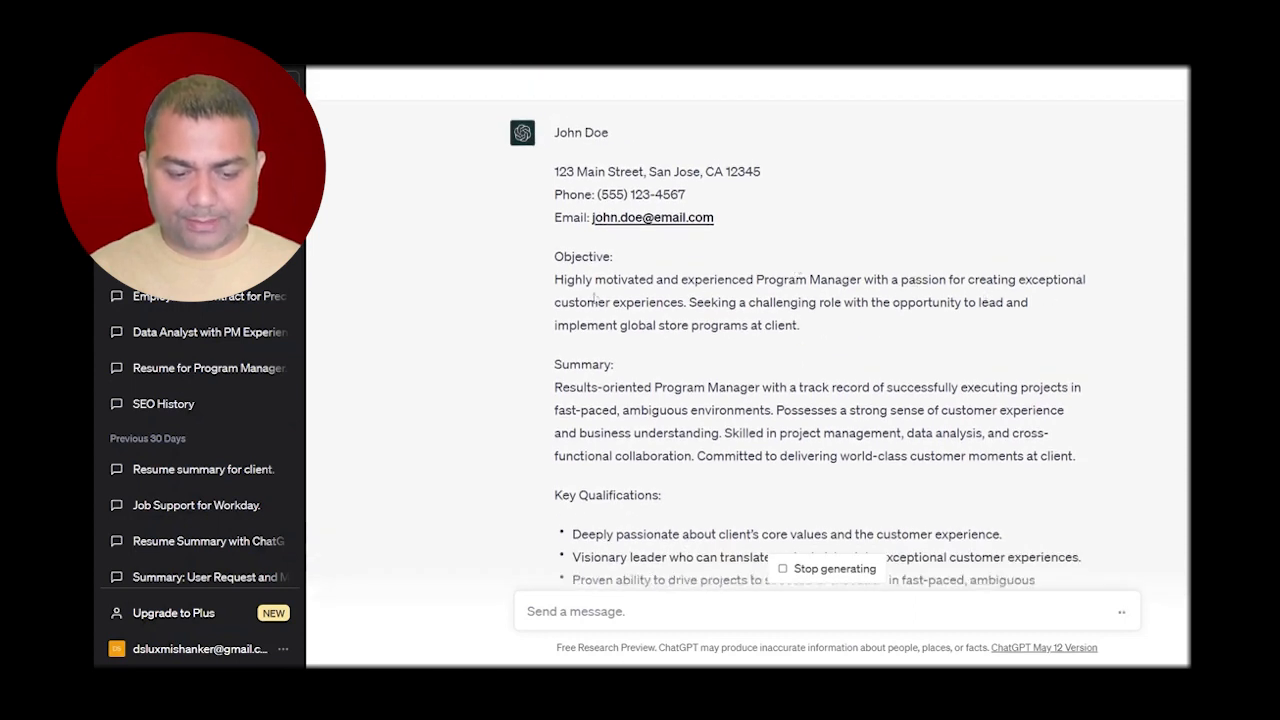
{"action": "left_click_drag", "start_coordinate": [556, 302], "coordinate": [690, 316]}
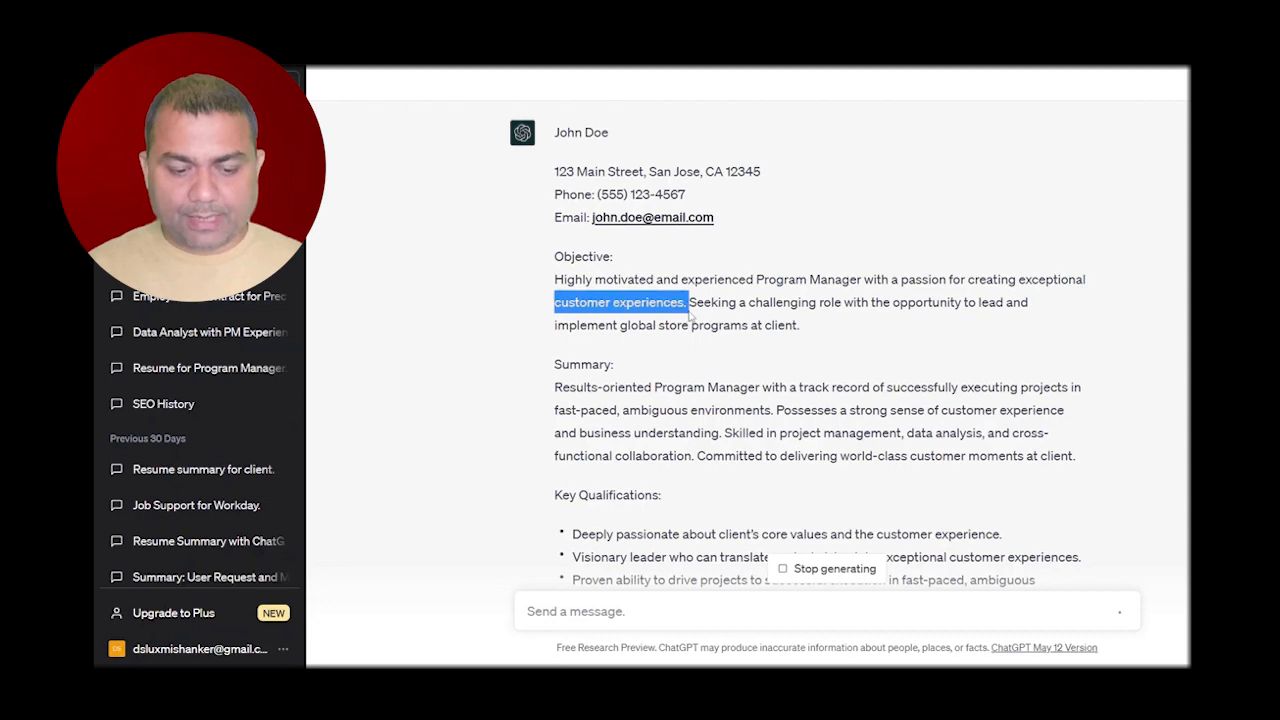
{"action": "left_click", "coordinate": [621, 394]}
{"action": "scroll", "coordinate": [608, 399], "scroll_direction": "down", "scroll_amount": 1}
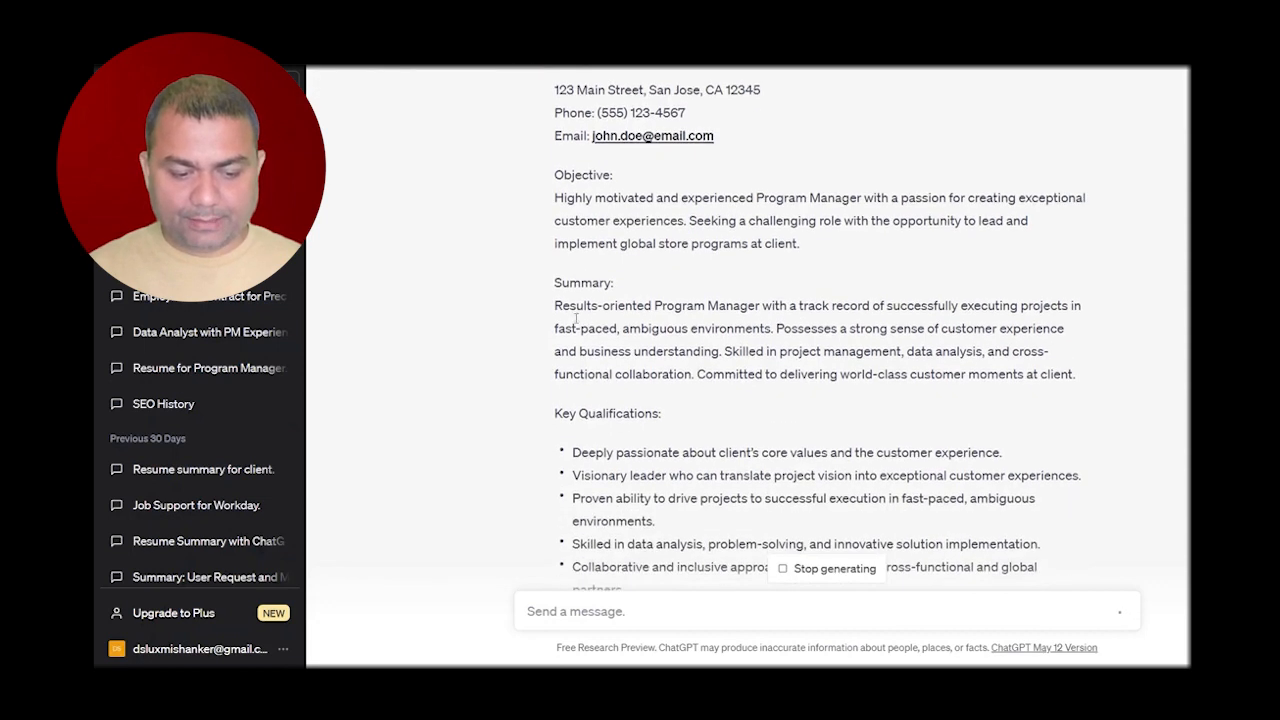
{"action": "left_click_drag", "start_coordinate": [558, 308], "coordinate": [1078, 339]}
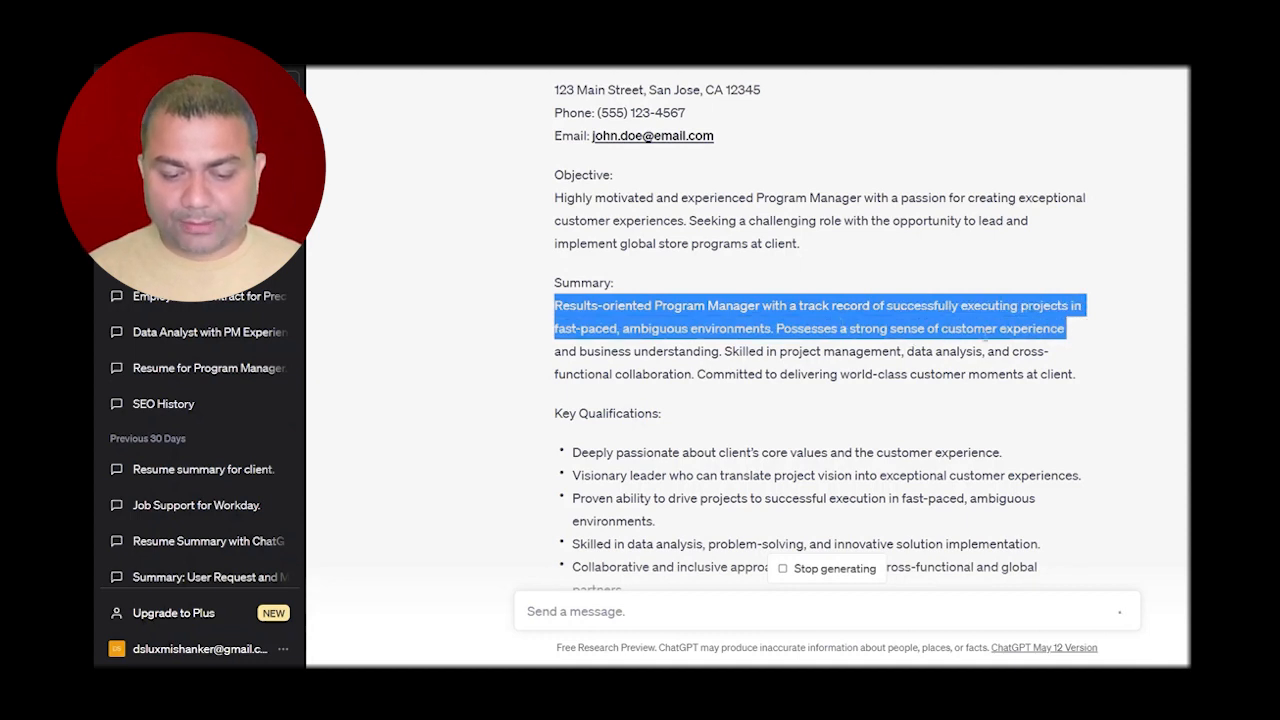
{"action": "left_click", "coordinate": [998, 344]}
{"action": "left_click_drag", "start_coordinate": [721, 351], "coordinate": [678, 352]}
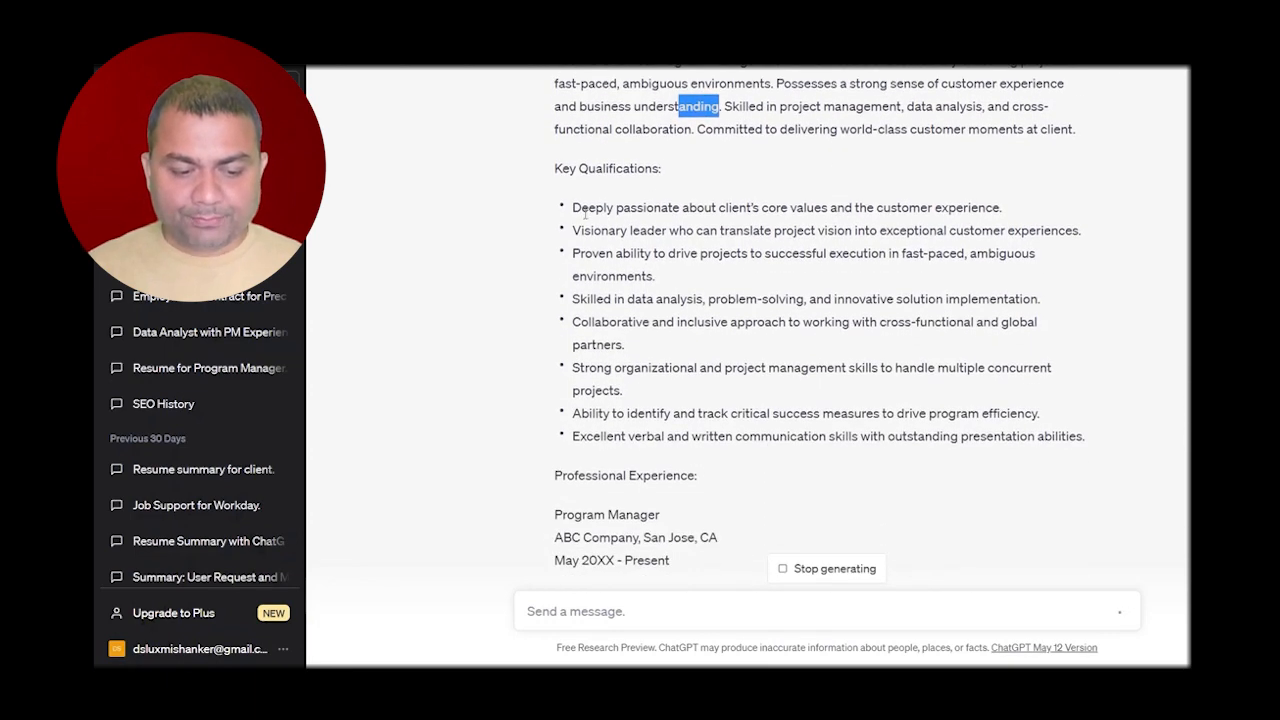
{"action": "left_click_drag", "start_coordinate": [578, 207], "coordinate": [994, 209]}
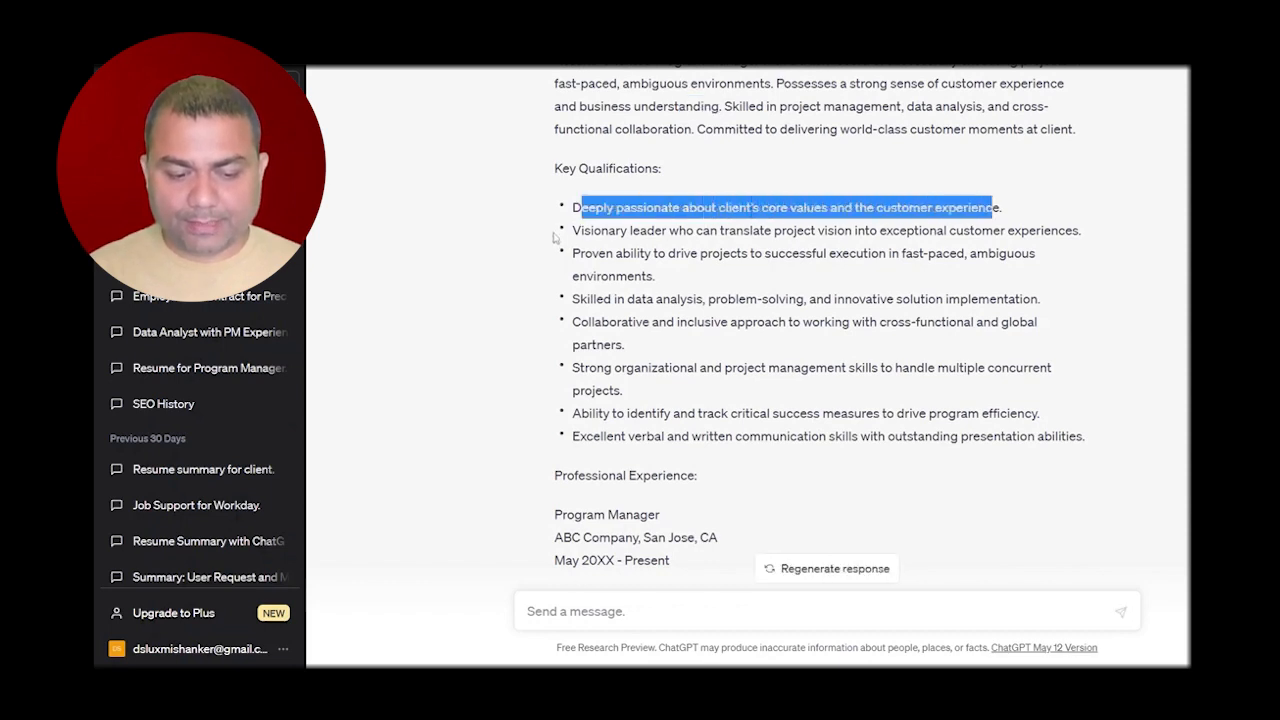
{"action": "left_click_drag", "start_coordinate": [573, 232], "coordinate": [696, 240]}
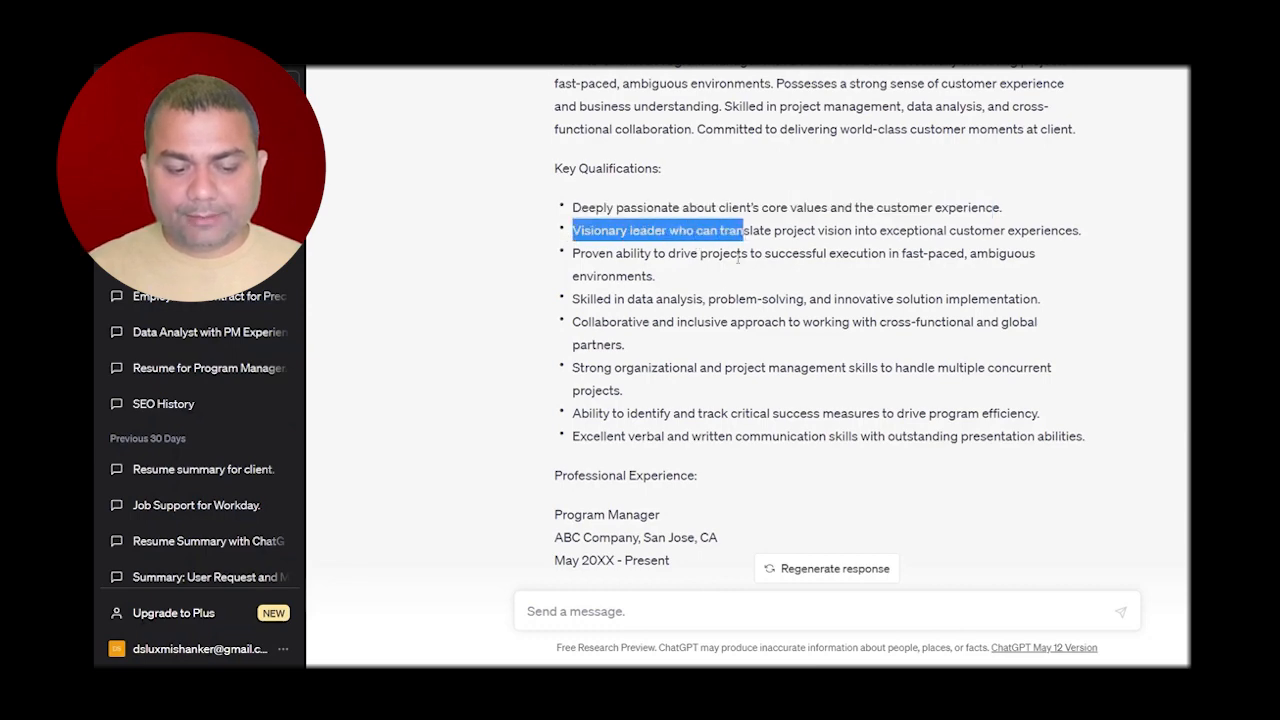
Examine the Professional Experience bullets for the Program Manager and Project Manager positions in the generated resume.
{"action": "scroll", "coordinate": [690, 250], "scroll_direction": "down", "scroll_amount": 4}
{"action": "scroll", "coordinate": [678, 266], "scroll_direction": "down", "scroll_amount": 2}
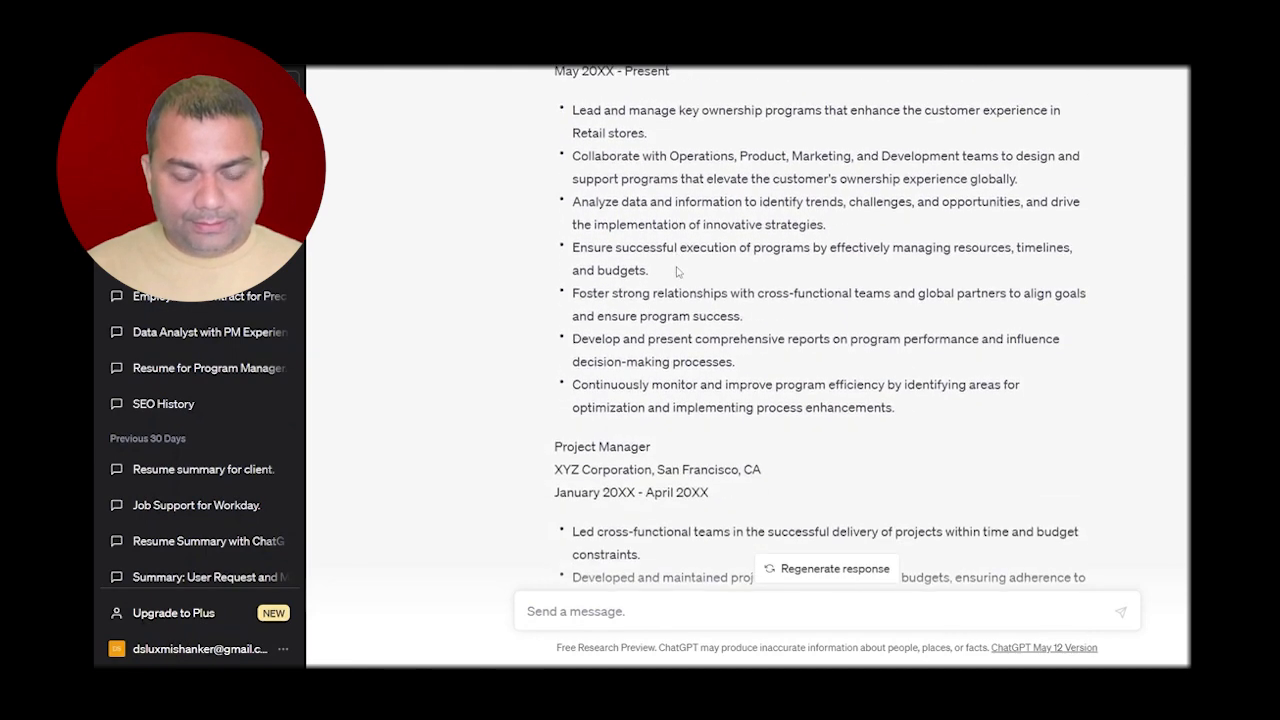
{"action": "scroll", "coordinate": [598, 191], "scroll_direction": "up", "scroll_amount": 1}
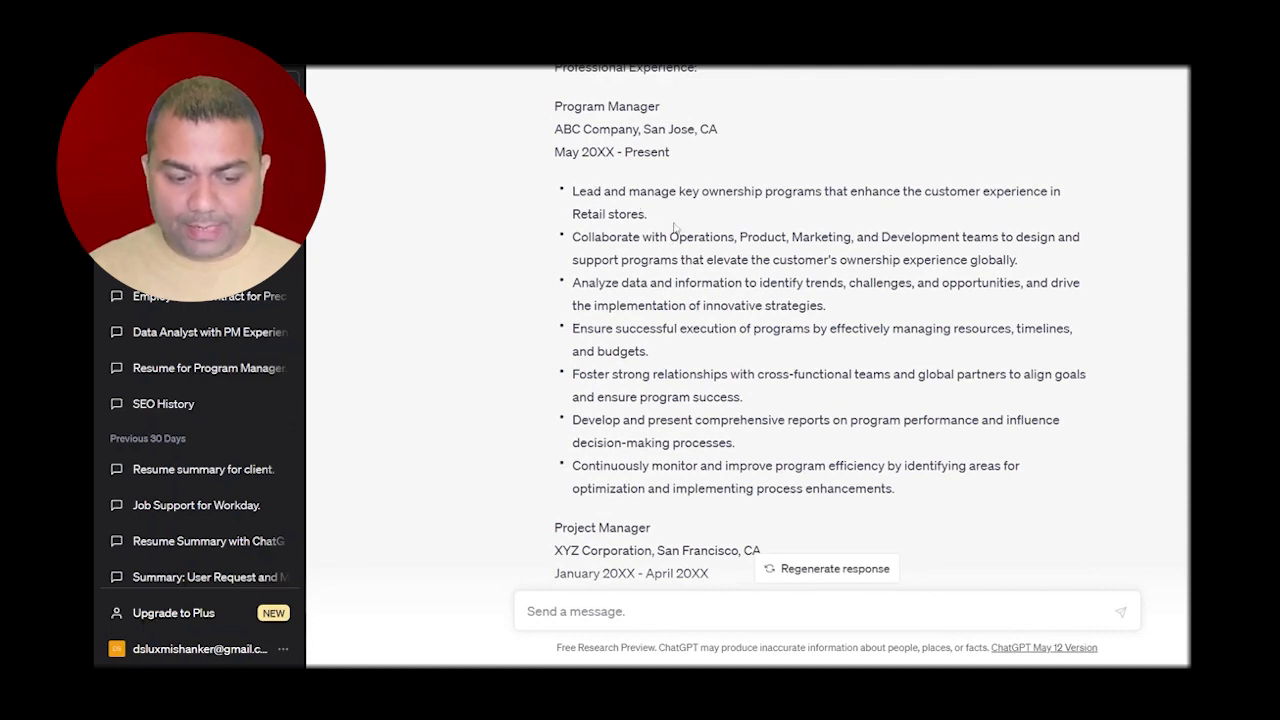
{"action": "left_click_drag", "start_coordinate": [650, 214], "coordinate": [566, 190]}
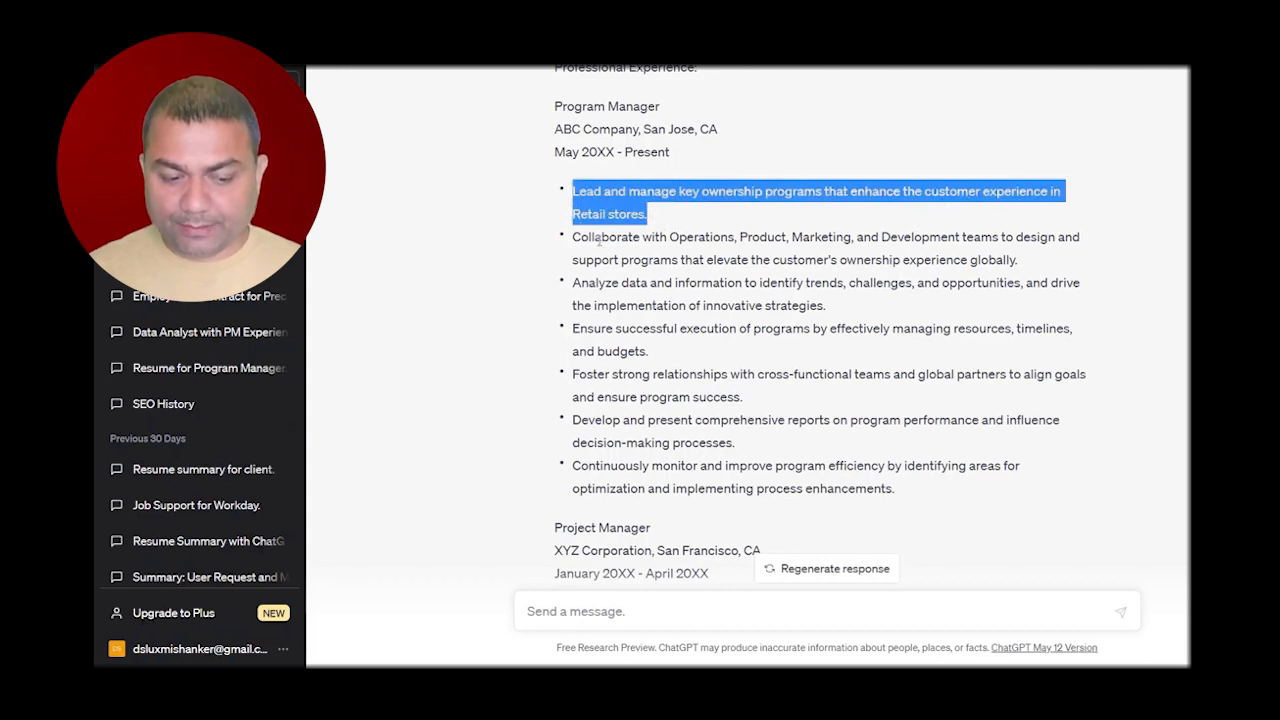
{"action": "left_click_drag", "start_coordinate": [572, 237], "coordinate": [1096, 263]}
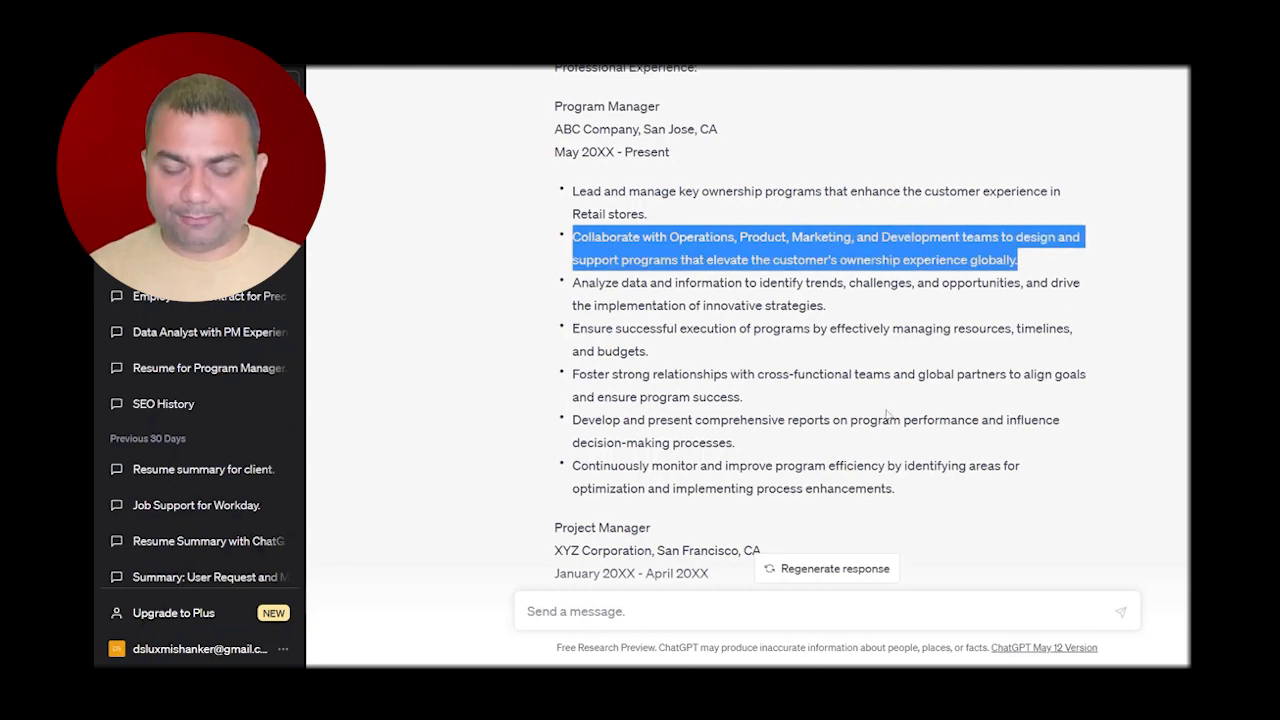
{"action": "left_click", "coordinate": [886, 413]}
{"action": "scroll", "coordinate": [589, 127], "scroll_direction": "down", "scroll_amount": 2}
{"action": "scroll", "coordinate": [985, 160], "scroll_direction": "up", "scroll_amount": 1}
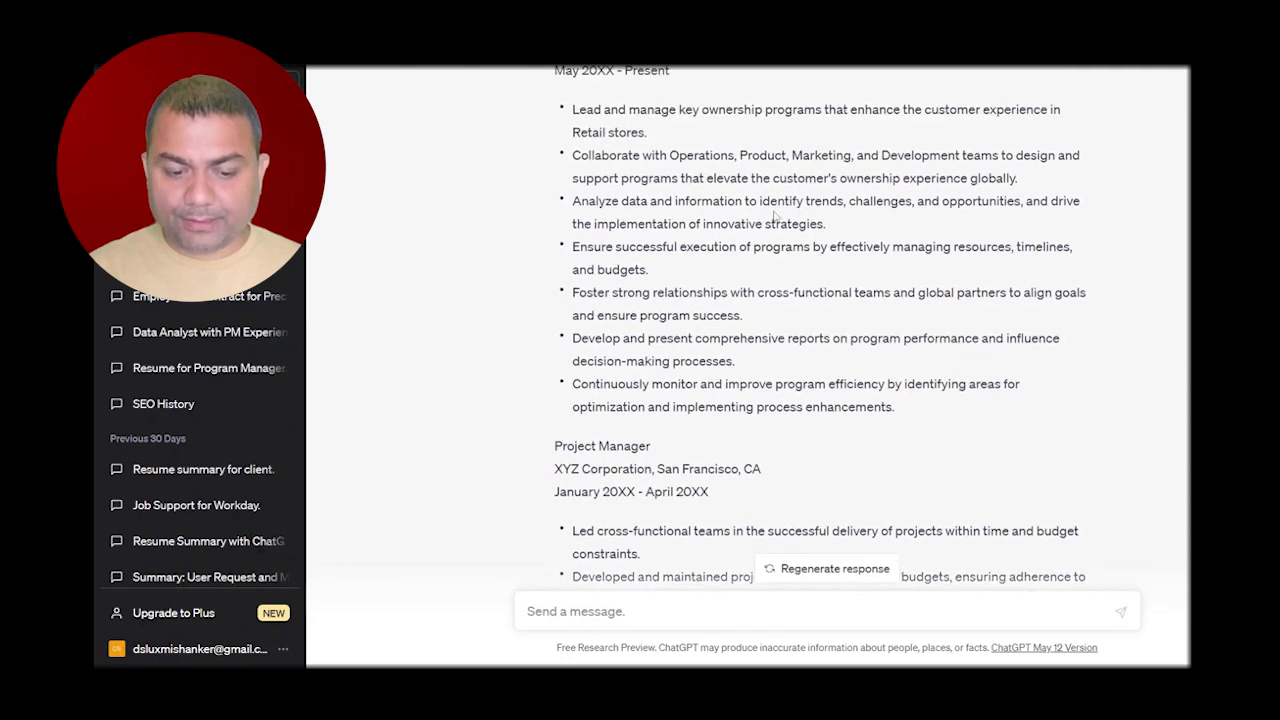
{"action": "left_click_drag", "start_coordinate": [832, 228], "coordinate": [571, 205]}
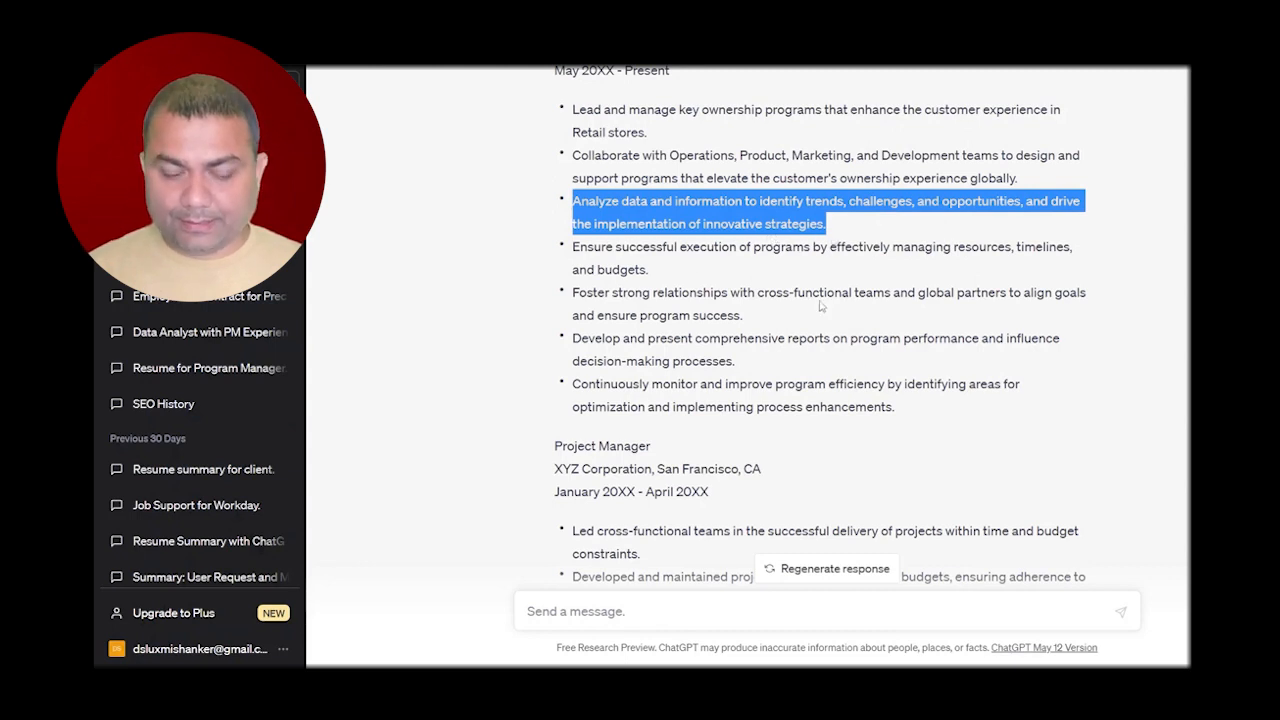
{"action": "scroll", "coordinate": [822, 305], "scroll_direction": "down", "scroll_amount": 5}
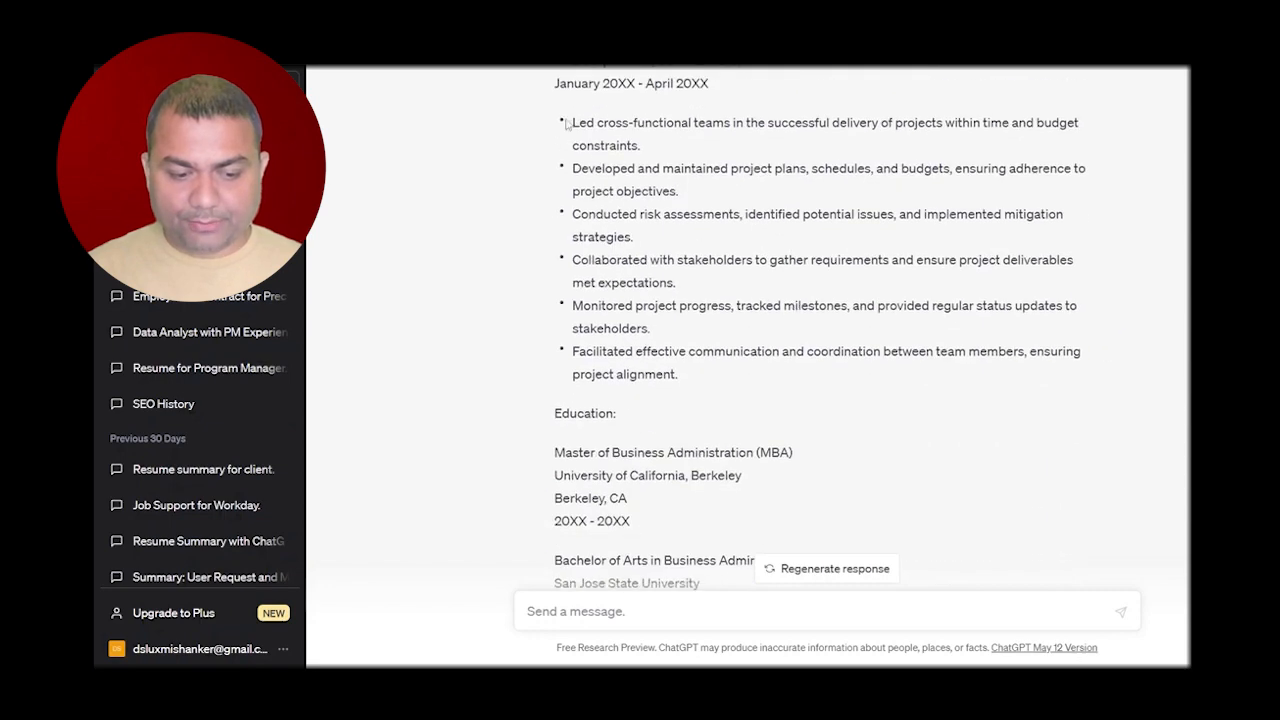
{"action": "scroll", "coordinate": [709, 257], "scroll_direction": "up", "scroll_amount": 2}
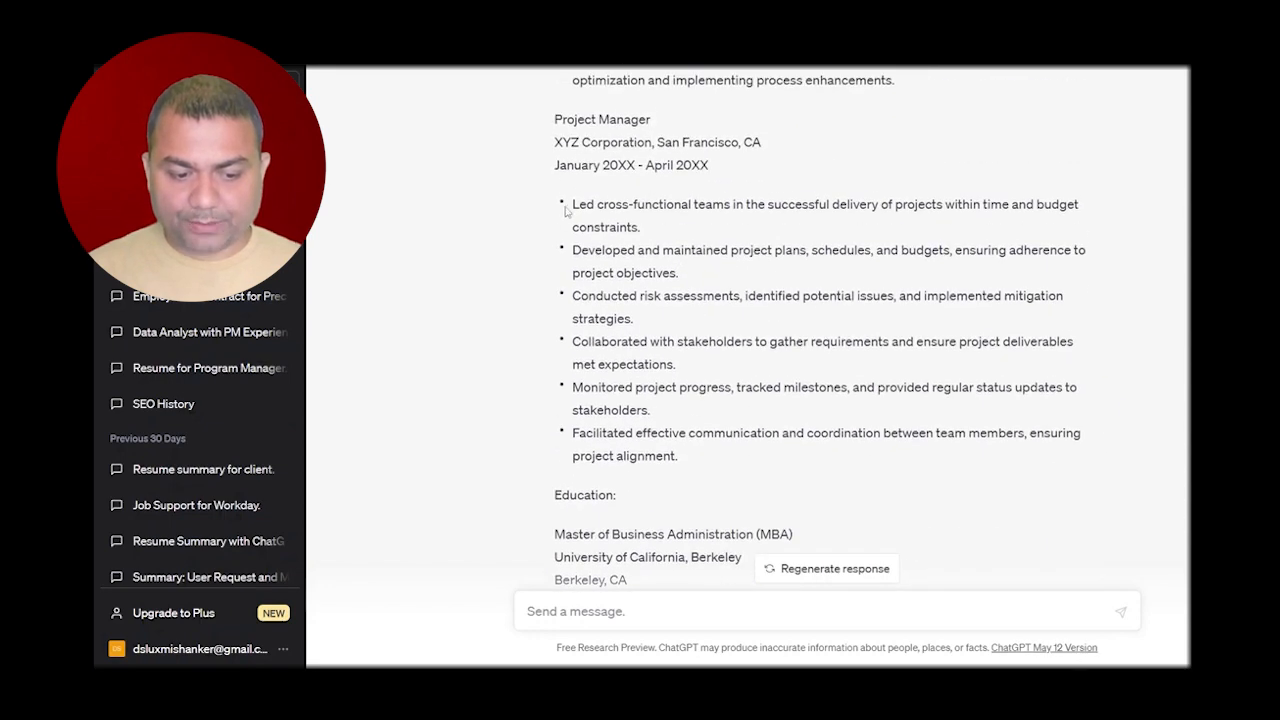
{"action": "left_click_drag", "start_coordinate": [572, 204], "coordinate": [648, 226]}
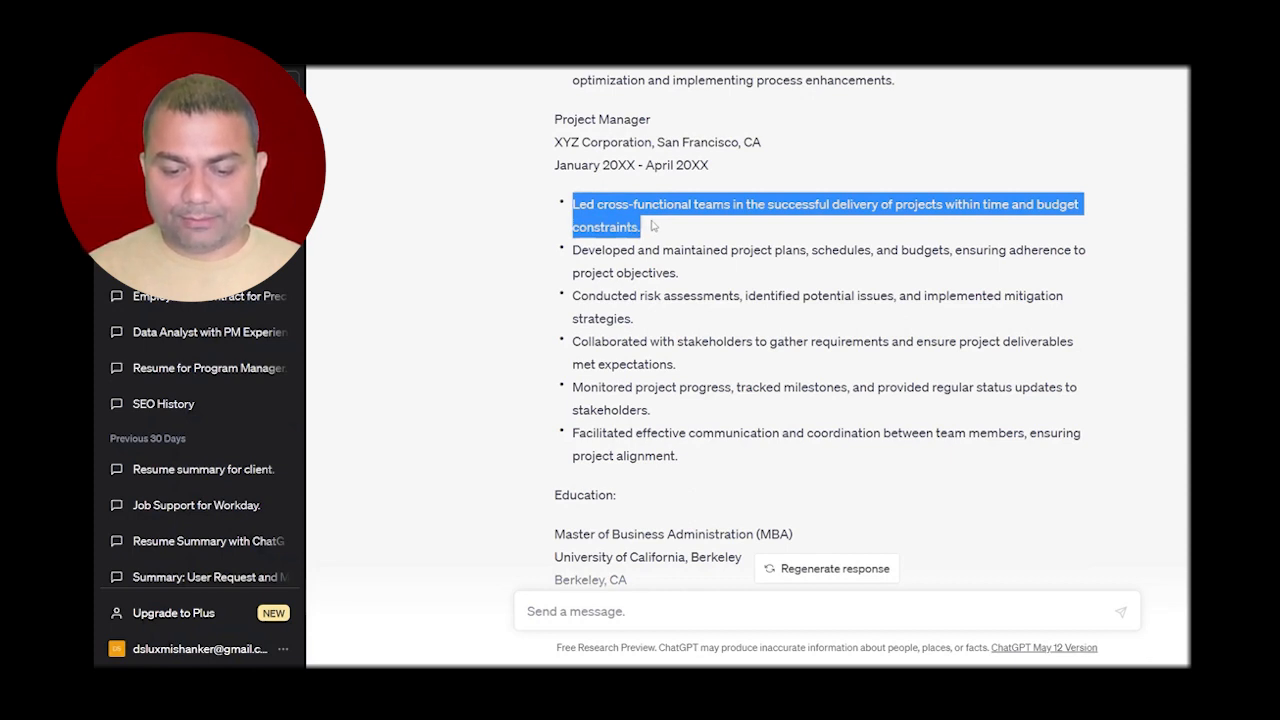
Review the Project Manager bullets and the Education section of the generated resume.
{"action": "left_click_drag", "start_coordinate": [652, 226], "coordinate": [690, 318]}
{"action": "scroll", "coordinate": [750, 412], "scroll_direction": "down", "scroll_amount": 3}
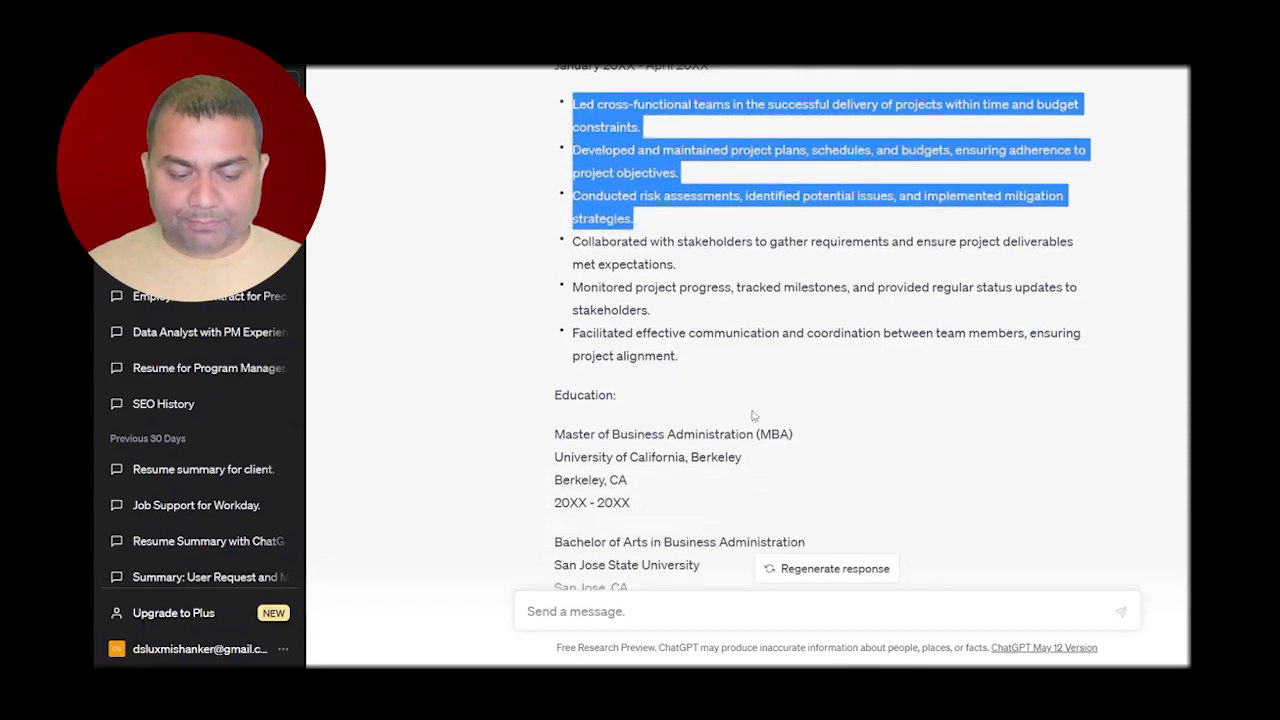
{"action": "scroll", "coordinate": [760, 408], "scroll_direction": "up", "scroll_amount": 10}
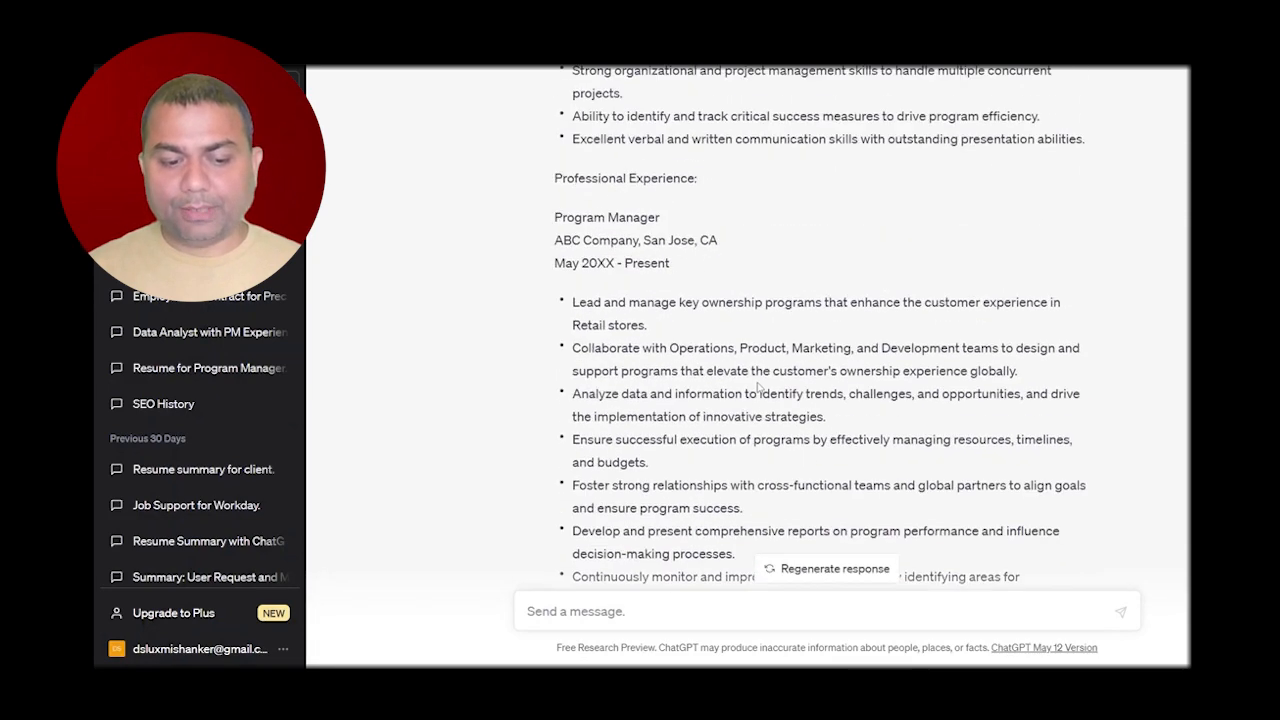
Copy the entire generated resume and replace the job description in the Word document with it as unformatted text, looking it over.
{"action": "scroll", "coordinate": [758, 388], "scroll_direction": "up", "scroll_amount": 4}
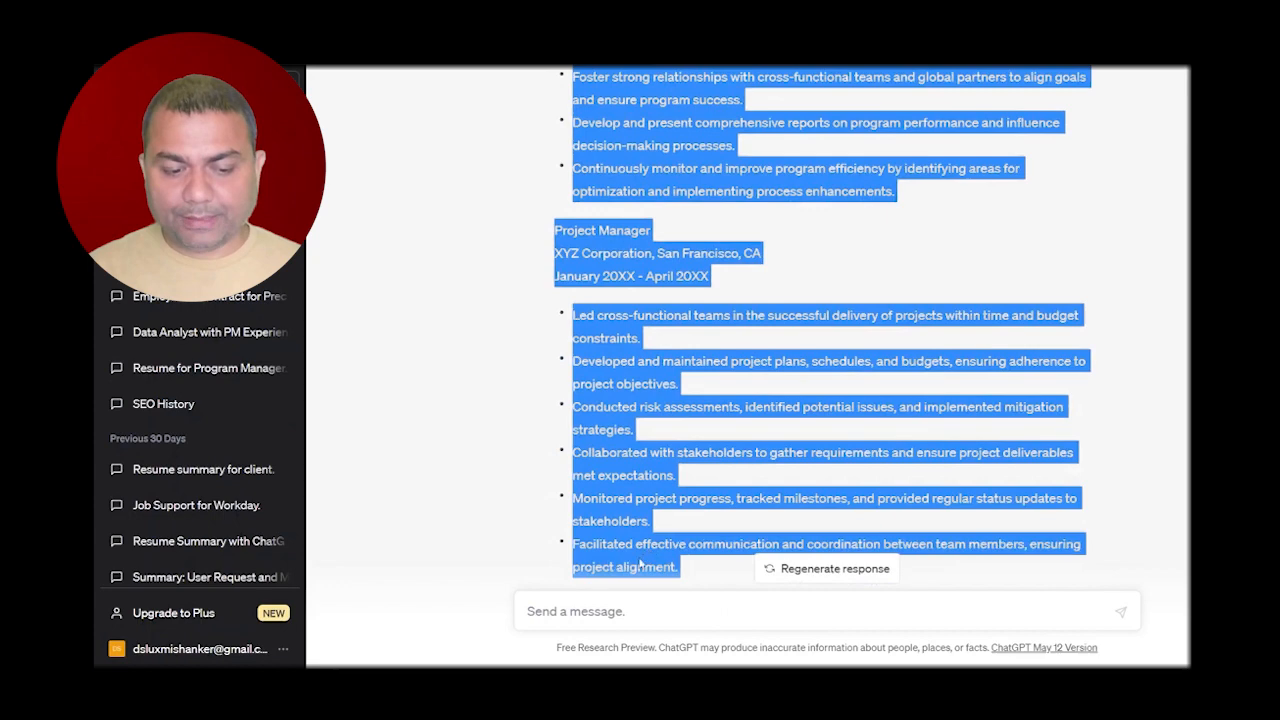
{"action": "left_click_drag", "start_coordinate": [640, 562], "coordinate": [681, 502]}
{"action": "mouse_move", "coordinate": [985, 690]}
{"action": "left_click", "coordinate": [929, 641]}
{"action": "key", "text": "ctrl+a"}
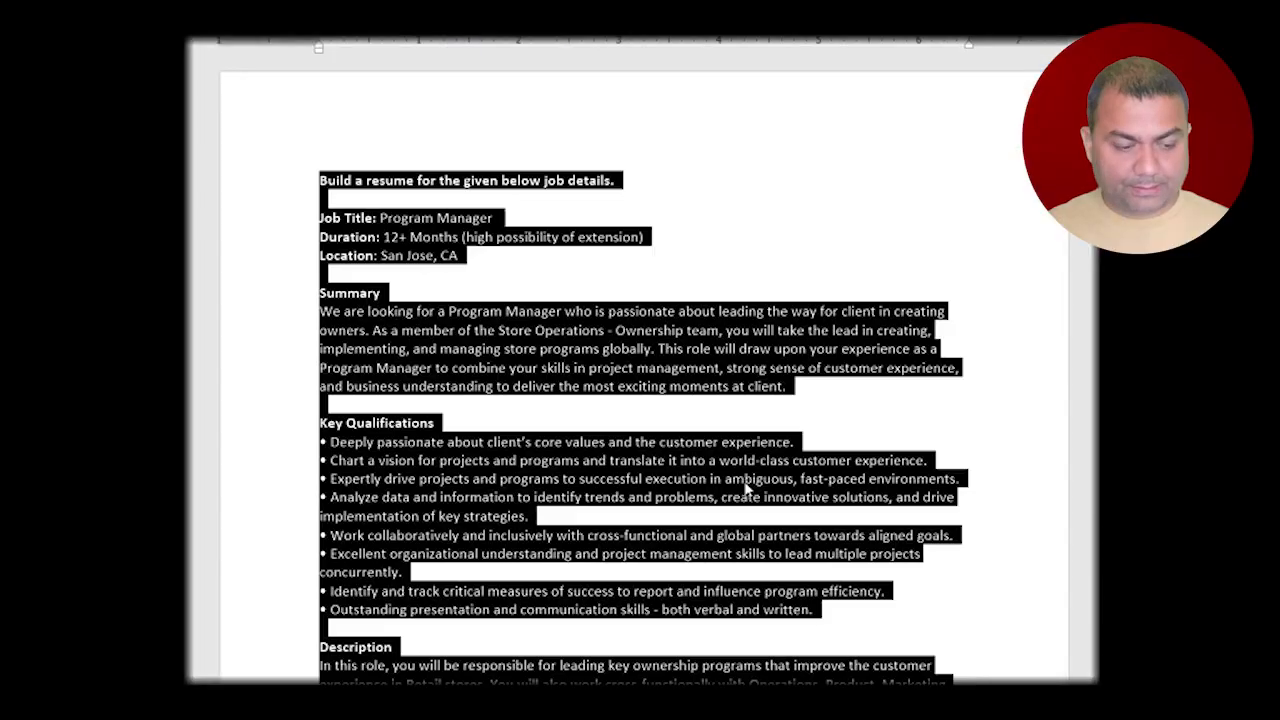
{"action": "key", "text": "Delete"}
{"action": "key", "text": "ctrl+v"}
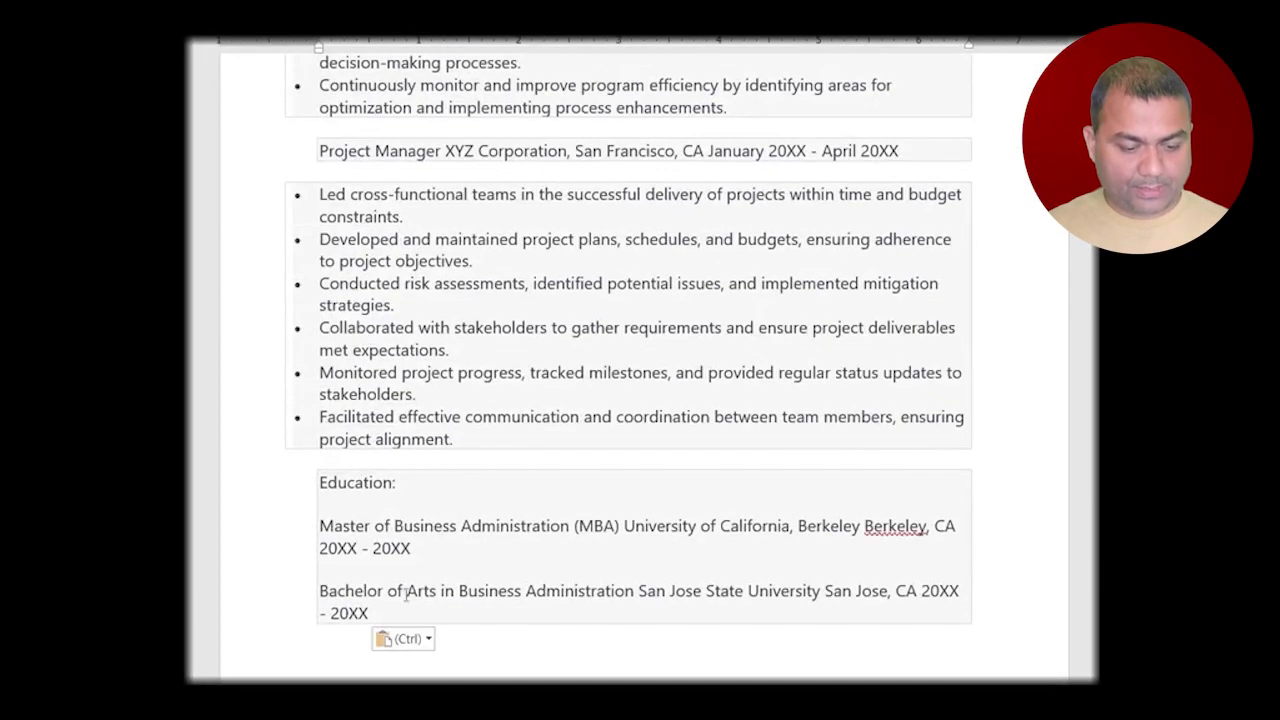
{"action": "key", "text": "ctrl+a"}
{"action": "left_click", "coordinate": [590, 211]}
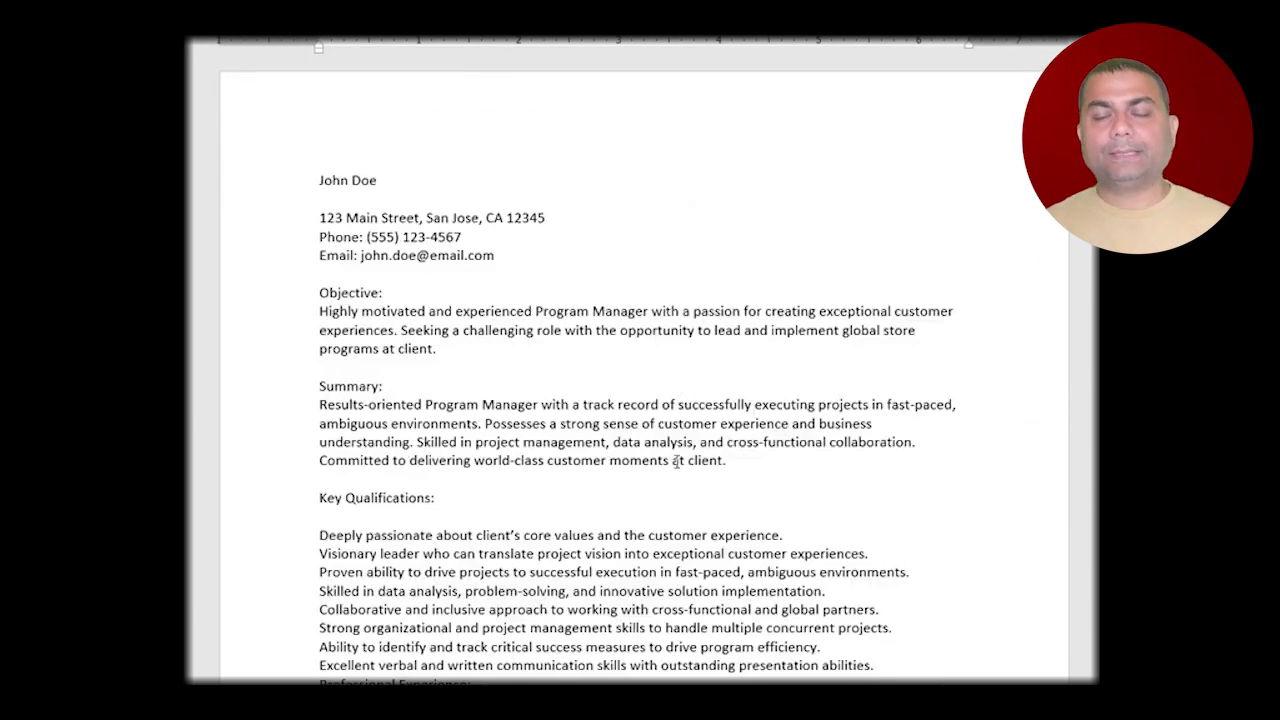
{"action": "scroll", "coordinate": [675, 462], "scroll_direction": "down", "scroll_amount": 3}
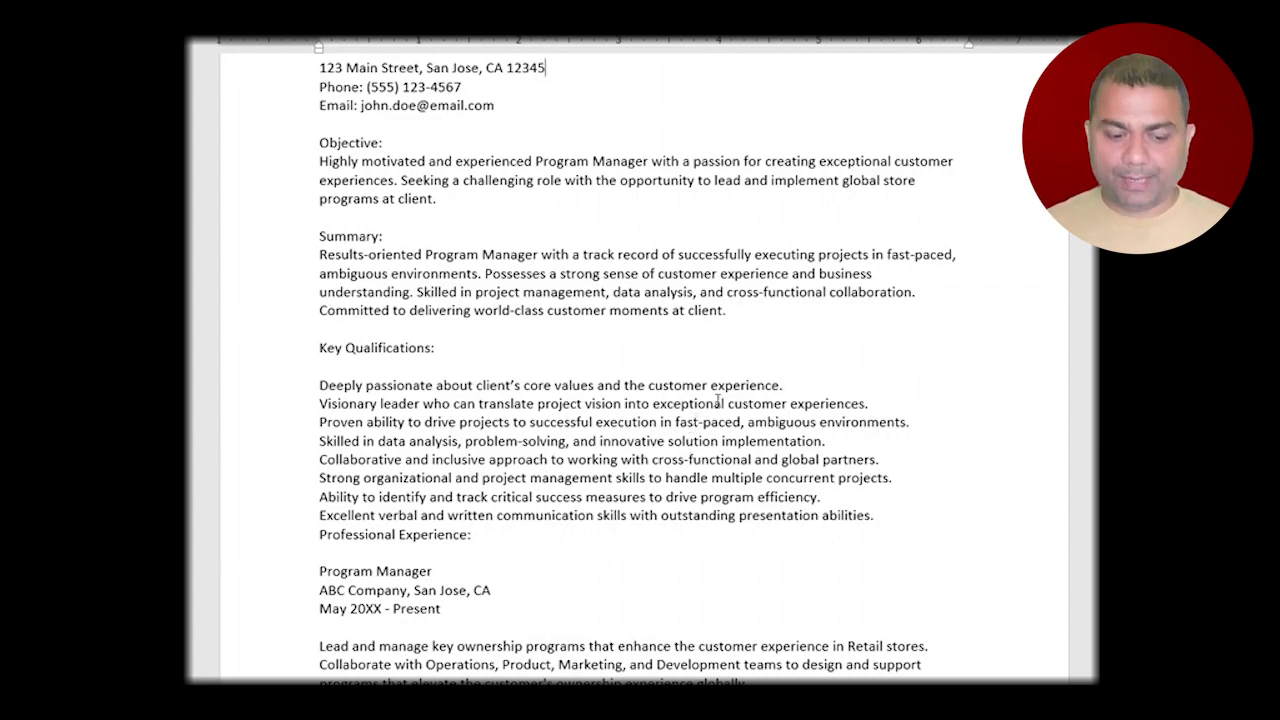
{"action": "scroll", "coordinate": [745, 390], "scroll_direction": "up", "scroll_amount": 3}
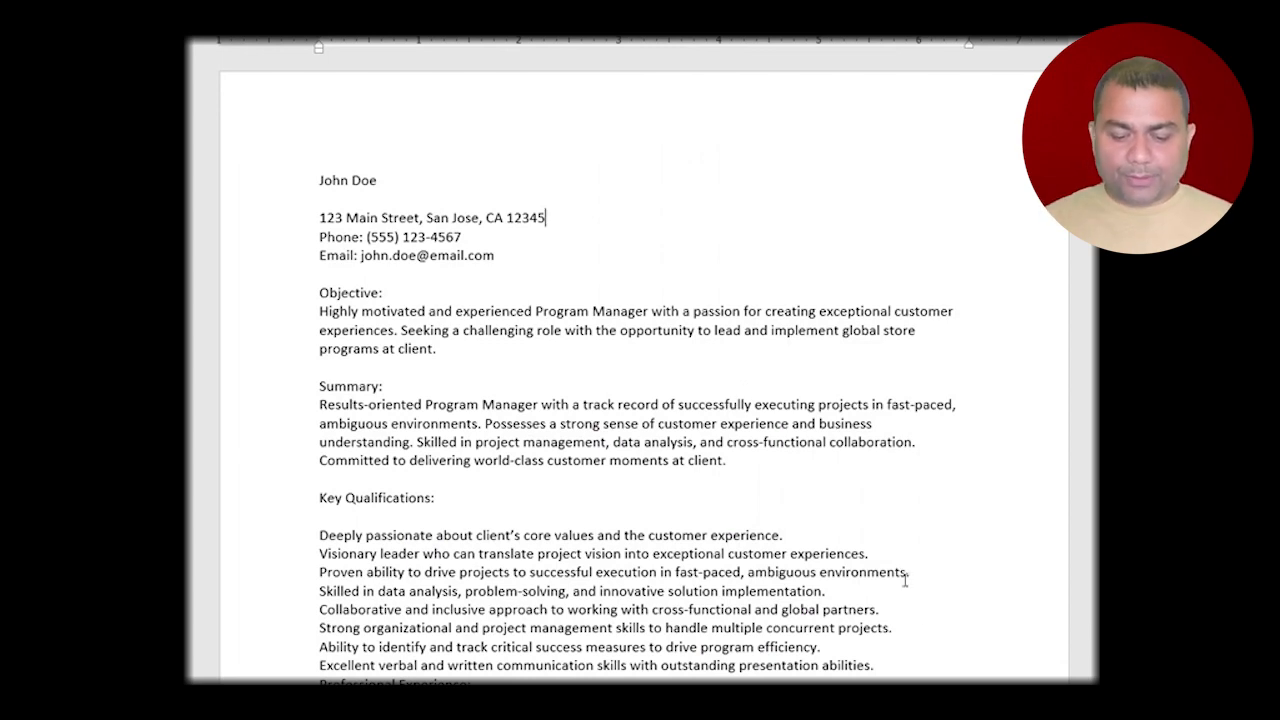
Open the document with the additional client requirements and examine the bullets on experience limits and analytics details.
{"action": "left_click", "coordinate": [946, 675]}
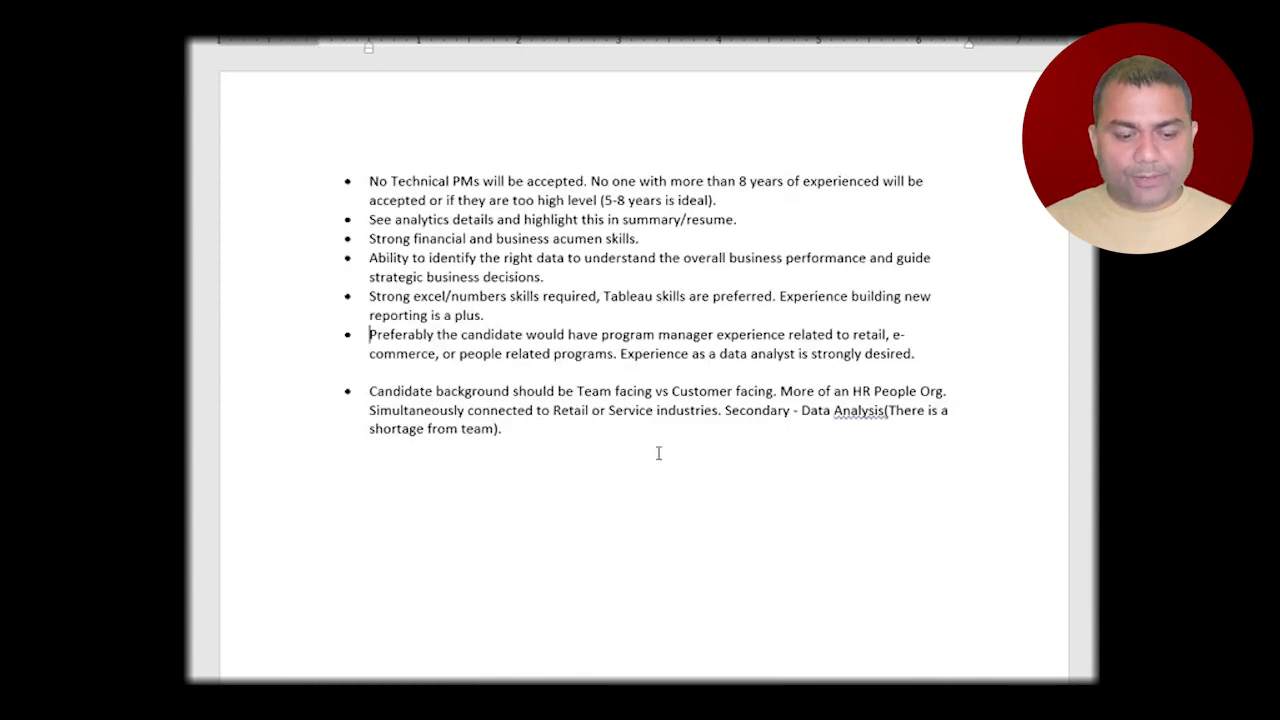
{"action": "key", "text": "ctrl+a"}
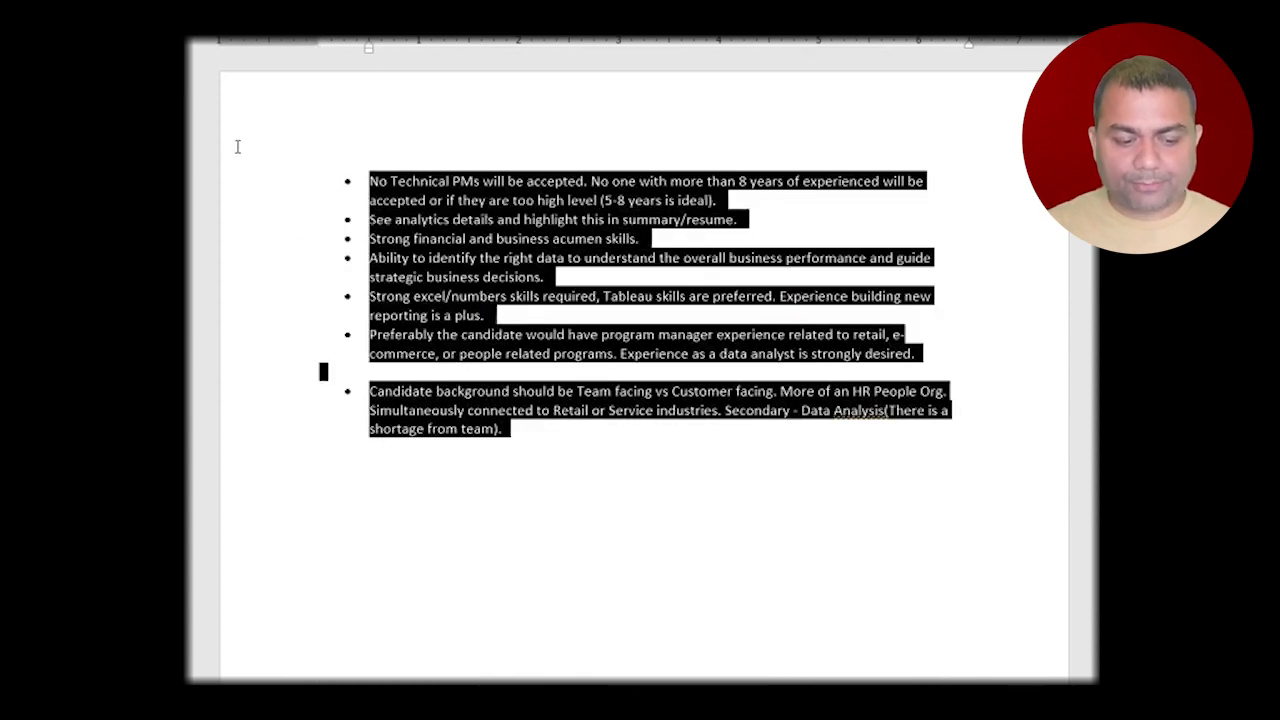
{"action": "left_click", "coordinate": [394, 257]}
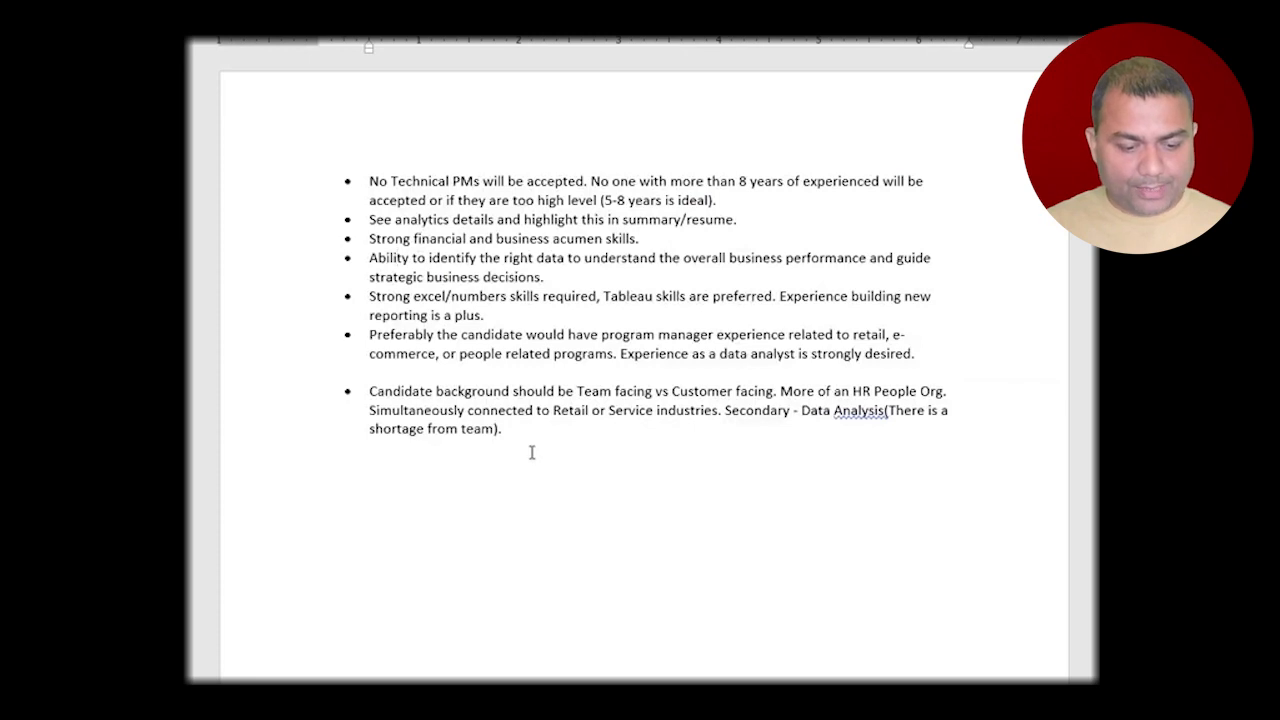
{"action": "key", "text": "ctrl+a"}
{"action": "left_click", "coordinate": [369, 181]}
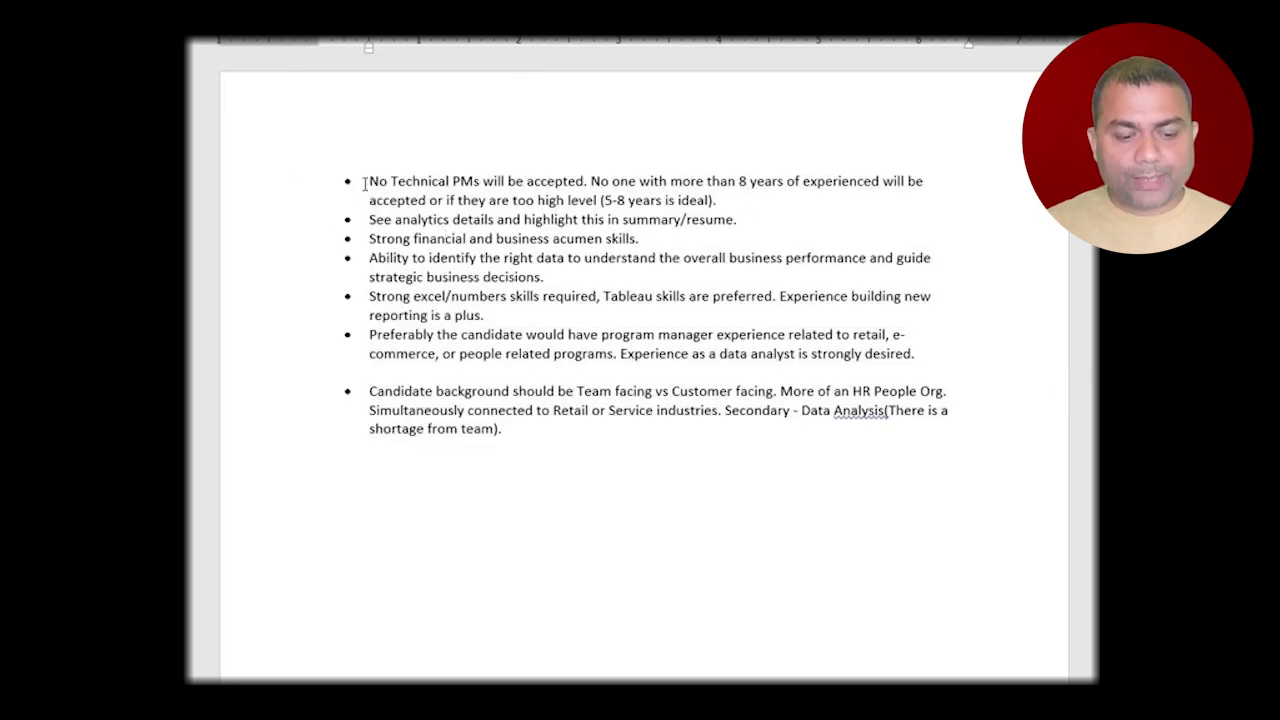
{"action": "left_click_drag", "start_coordinate": [369, 181], "coordinate": [925, 182]}
{"action": "left_click", "coordinate": [690, 218]}
{"action": "left_click_drag", "start_coordinate": [678, 200], "coordinate": [568, 200]}
{"action": "left_click_drag", "start_coordinate": [369, 219], "coordinate": [492, 218]}
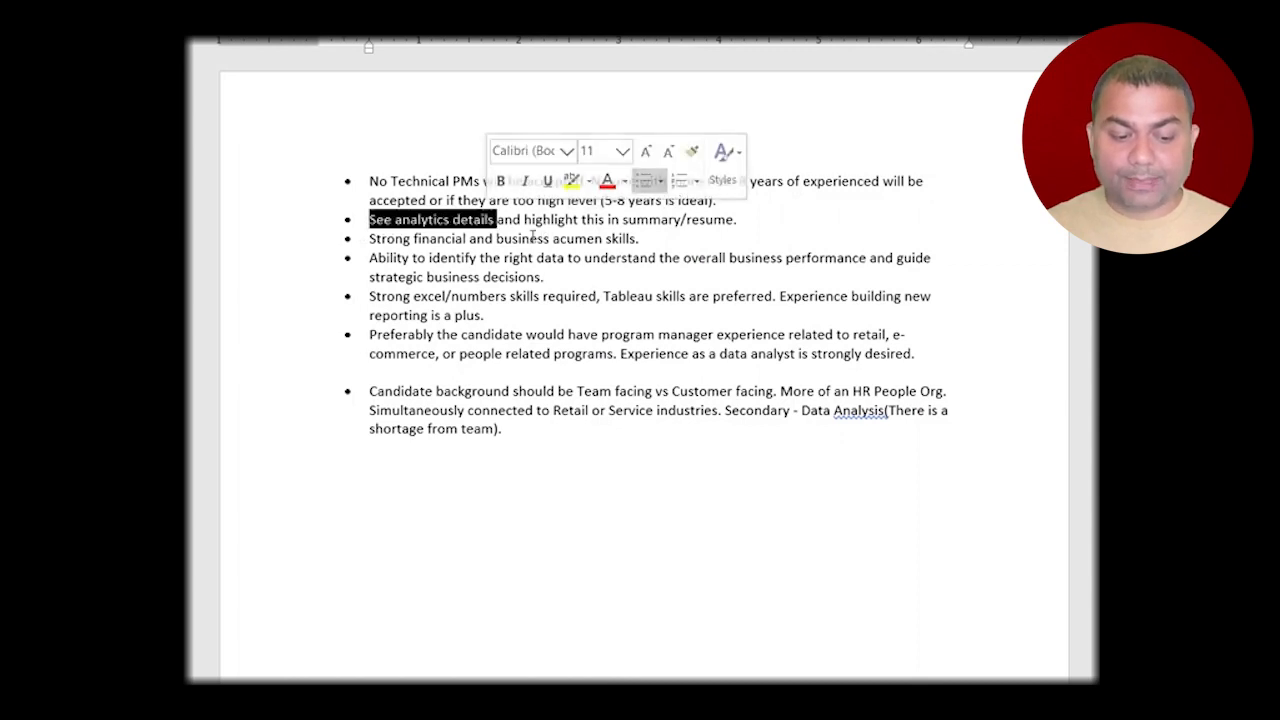
Examine the requirements on financial acumen, Excel and Tableau skills, preferred program experience, and the candidate's background.
{"action": "left_click", "coordinate": [526, 239]}
{"action": "left_click_drag", "start_coordinate": [381, 242], "coordinate": [600, 244]}
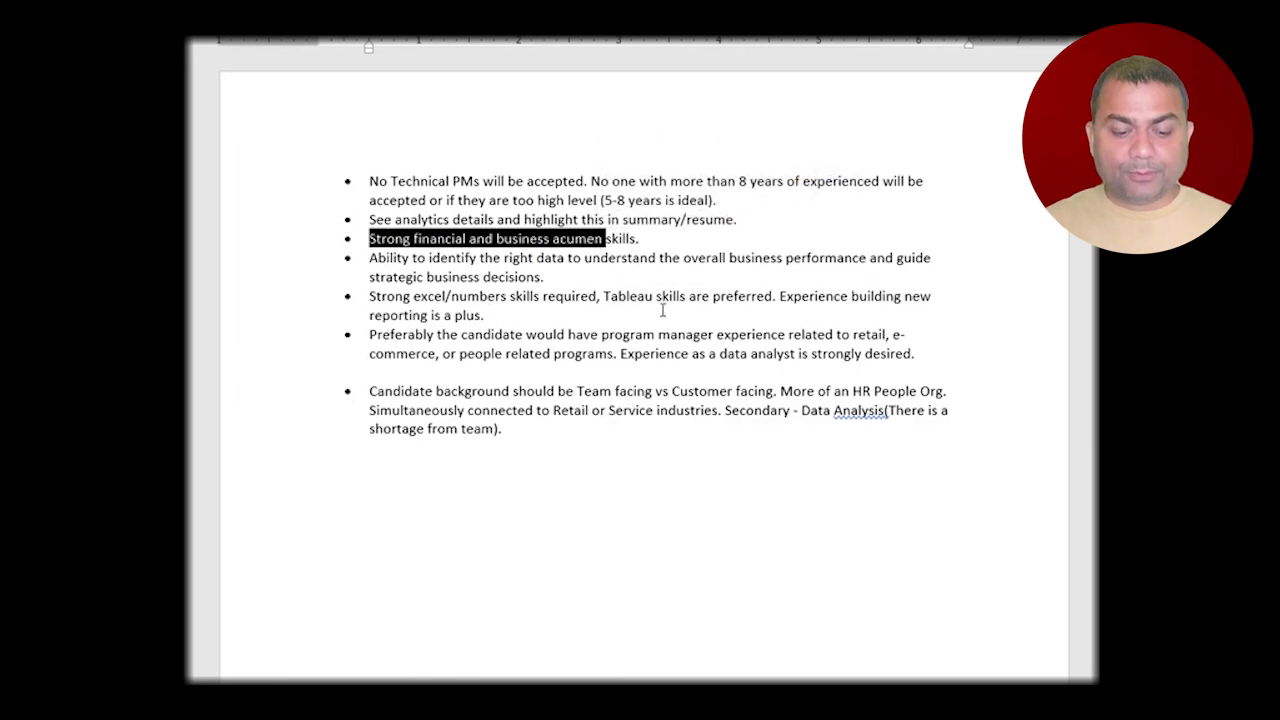
{"action": "triple_click", "coordinate": [496, 315]}
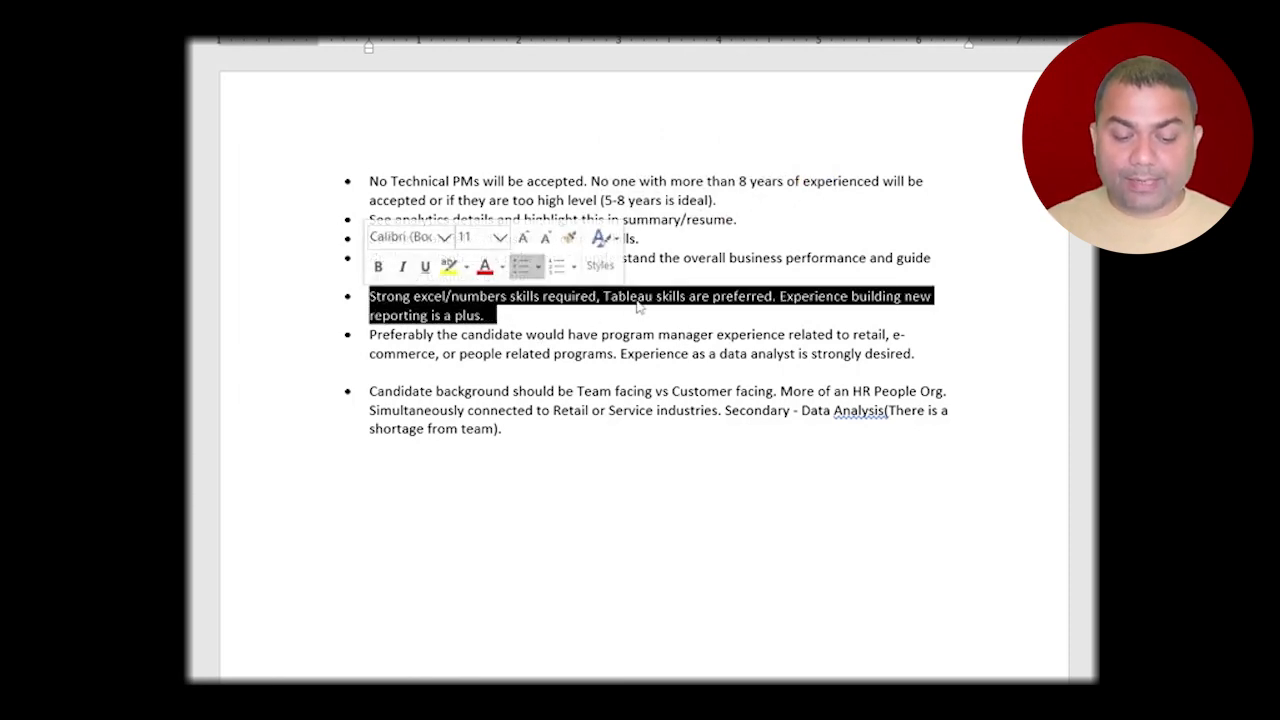
{"action": "left_click", "coordinate": [521, 352]}
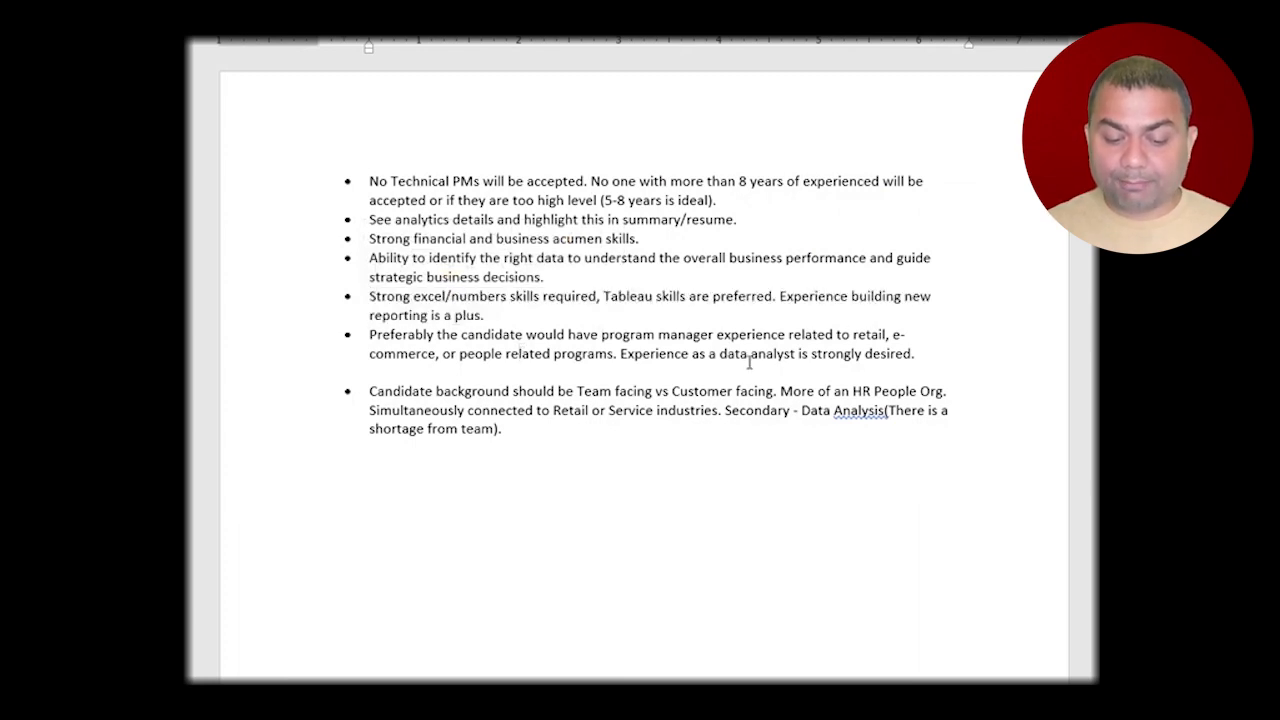
{"action": "double_click", "coordinate": [320, 440]}
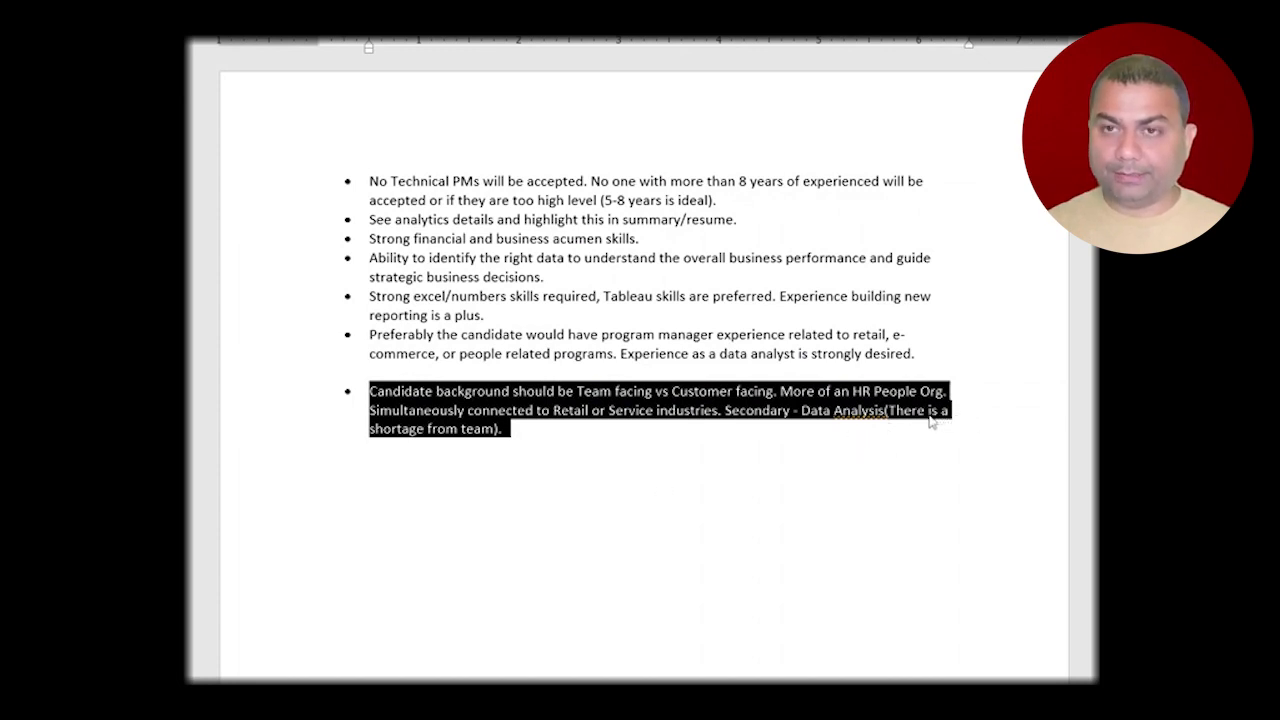
{"action": "left_click", "coordinate": [594, 446]}
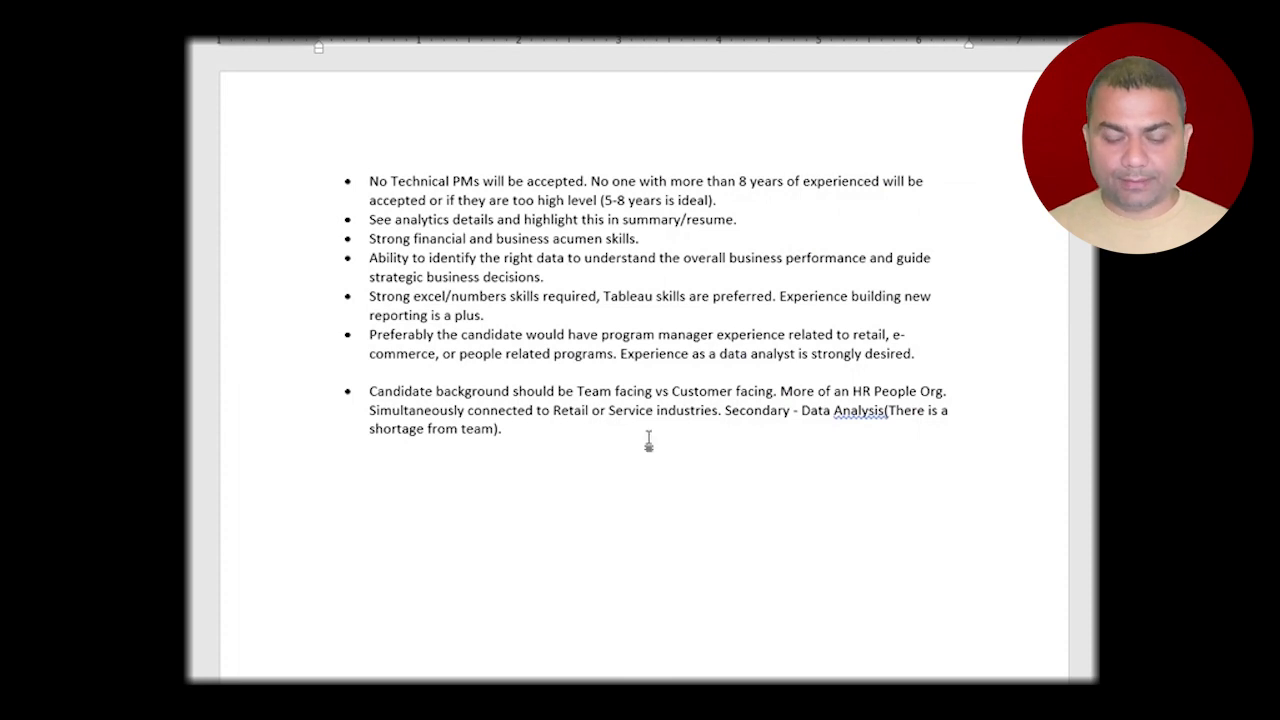
{"action": "left_click", "coordinate": [551, 457]}
{"action": "left_click_drag", "start_coordinate": [551, 457], "coordinate": [420, 172]}
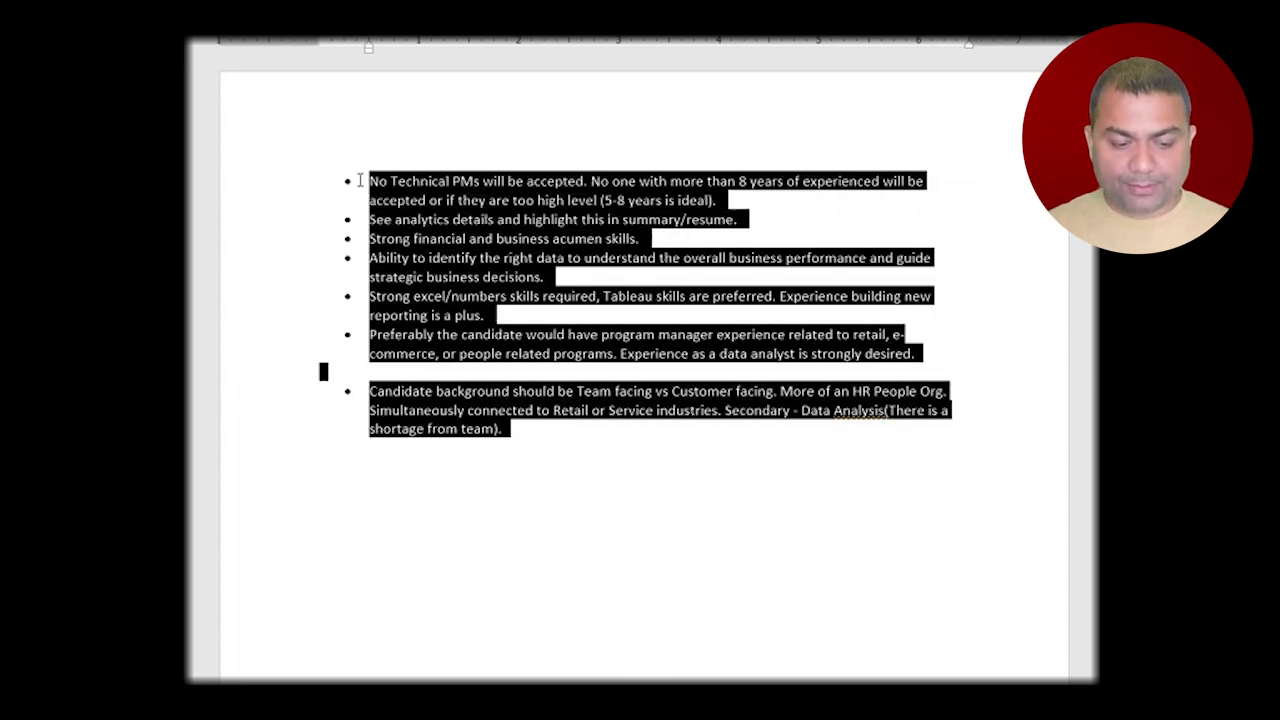
{"action": "left_click", "coordinate": [455, 239]}
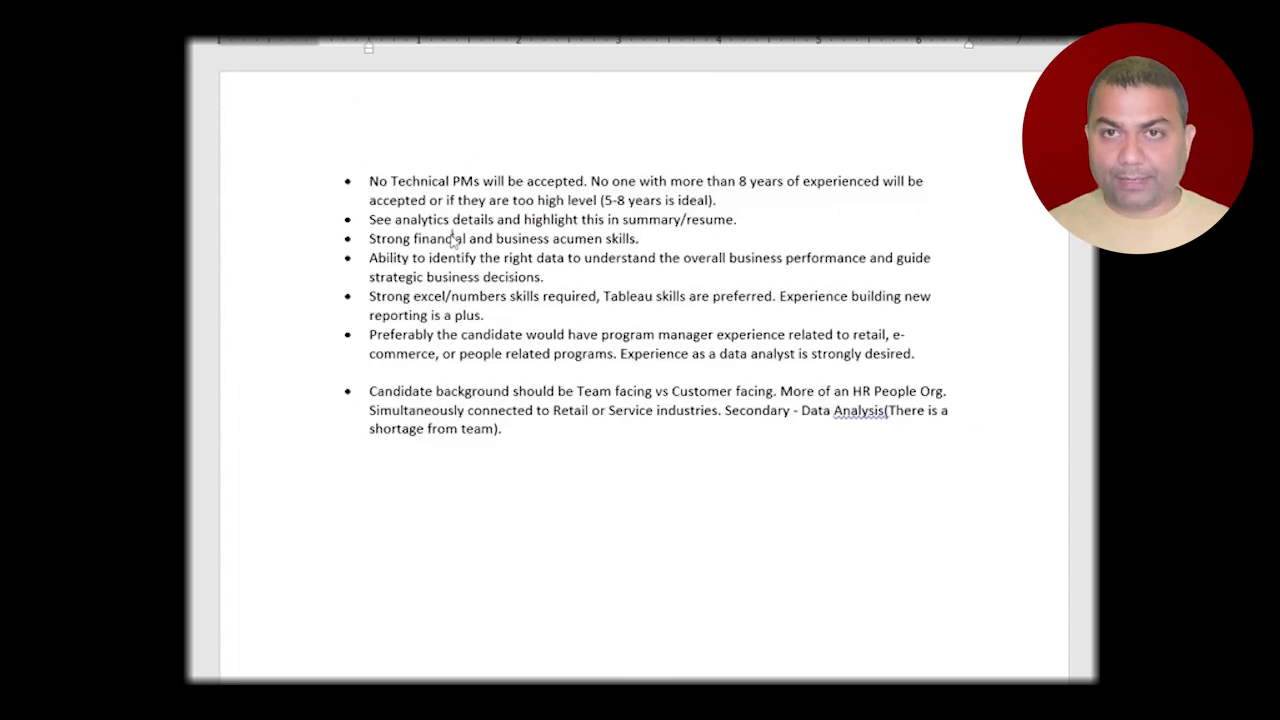
Add the line "Update from the client:" above the first requirement bullet.
{"action": "left_click", "coordinate": [361, 142]}
{"action": "key", "text": "Return"}
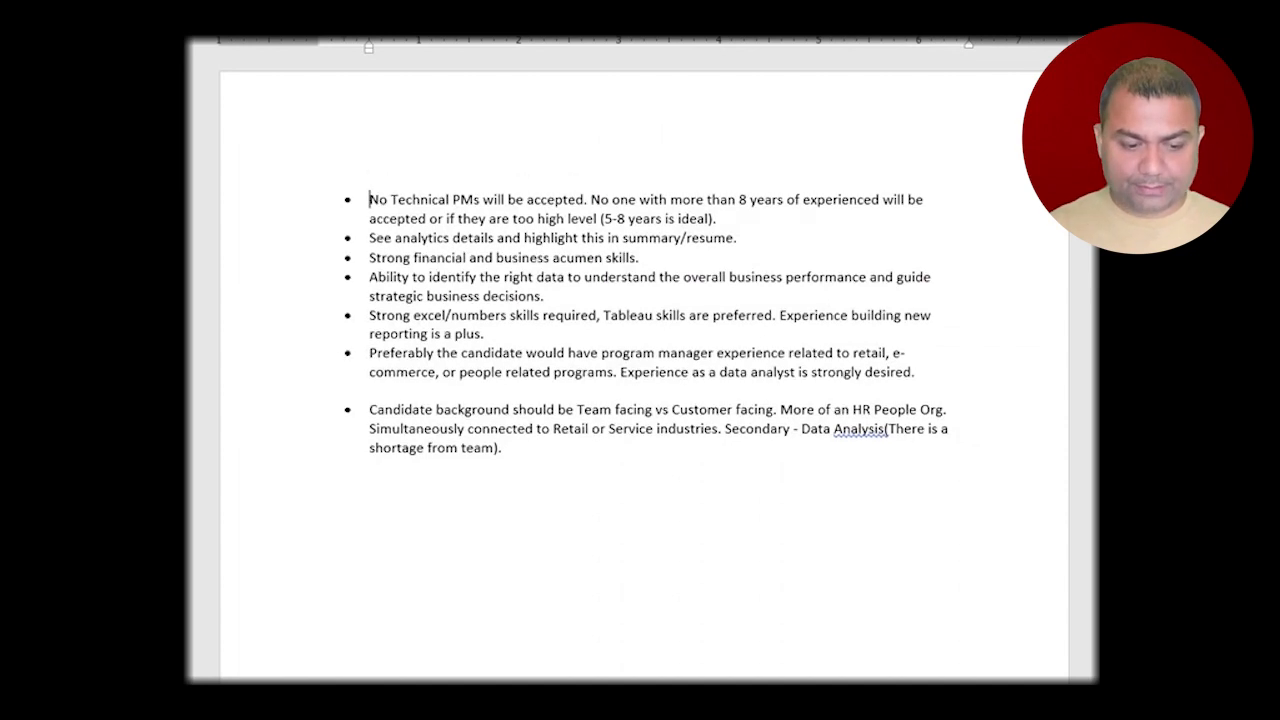
{"action": "key", "text": "Up"}
{"action": "type", "text": "Update"}
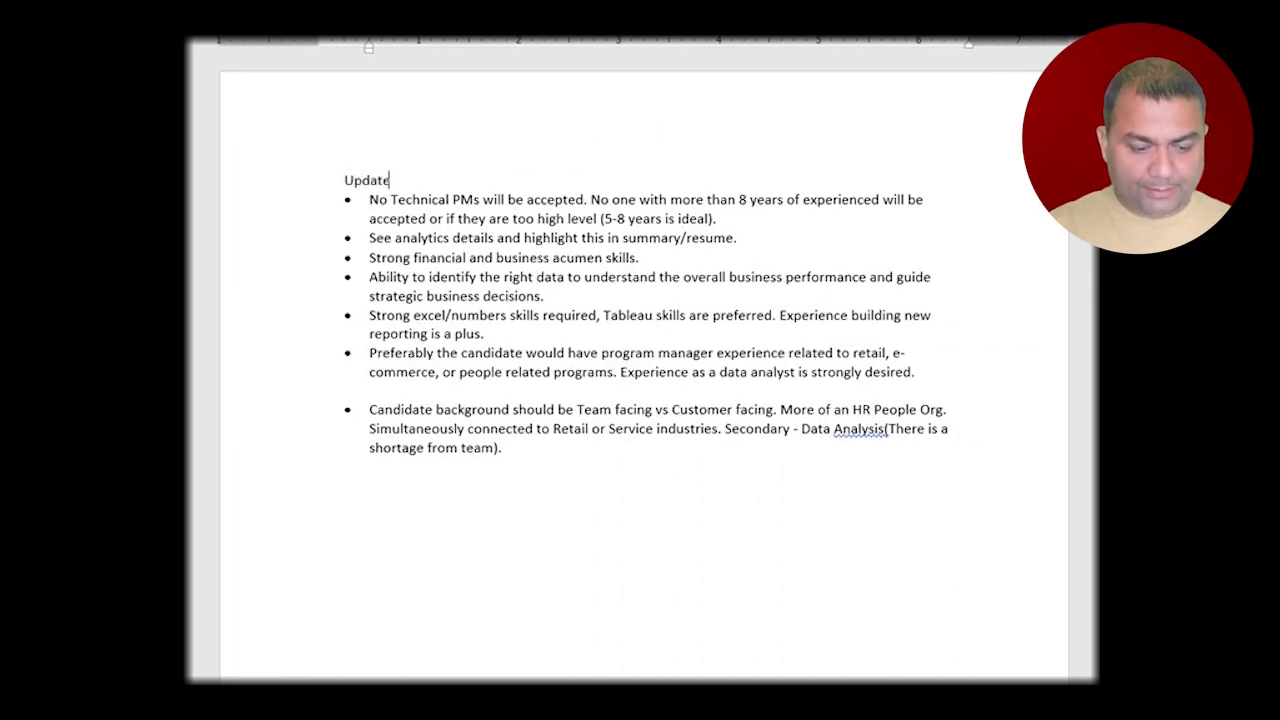
{"action": "type", "text": " from the clie"}
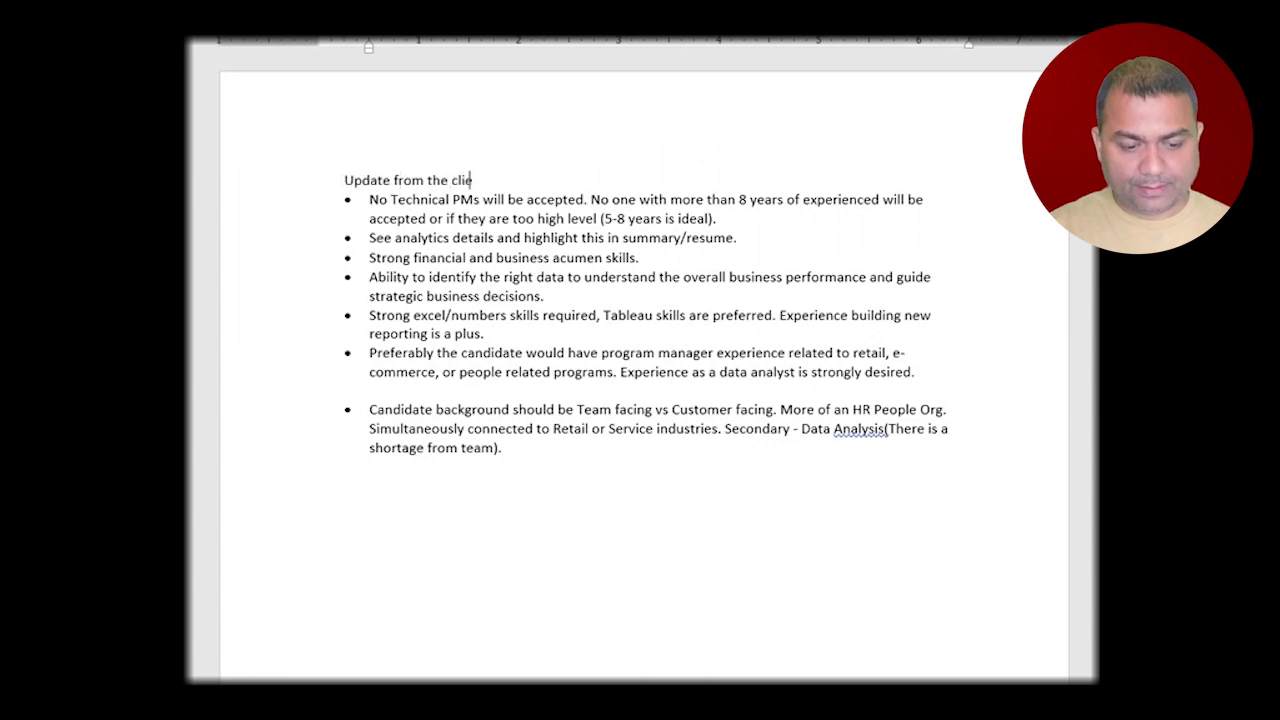
{"action": "type", "text": "nt:"}
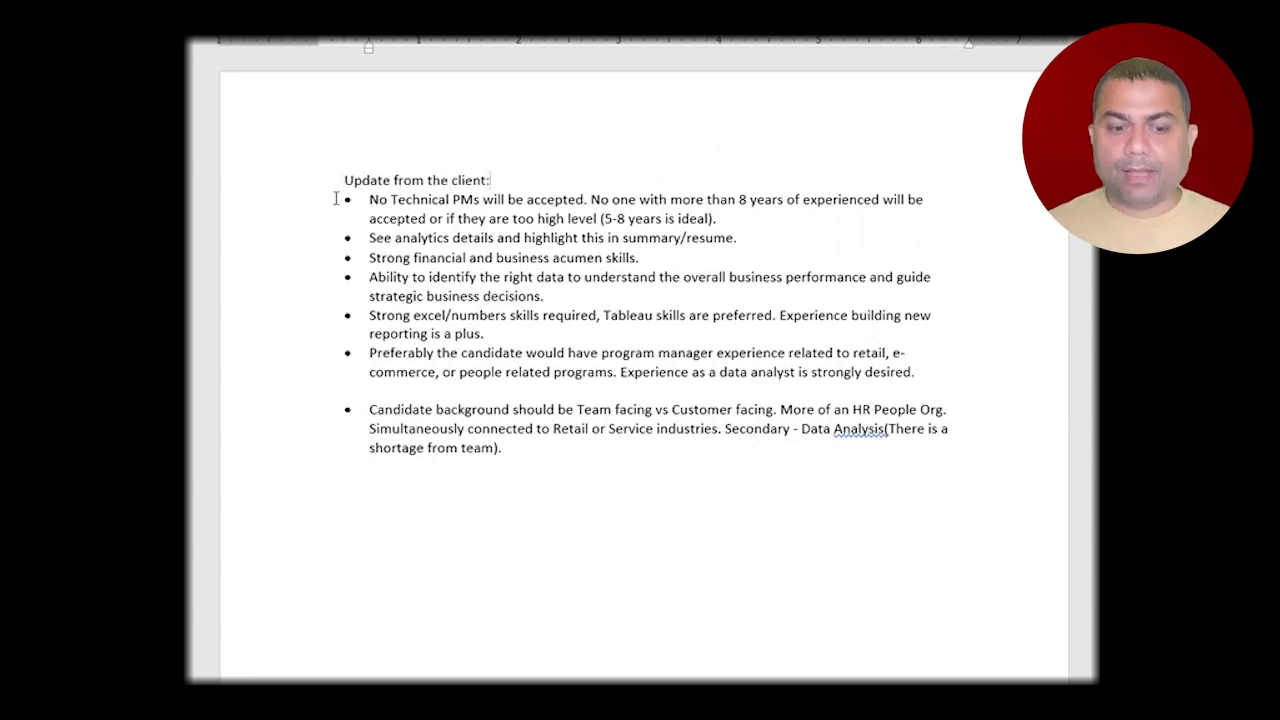
Add the line "Build a resume considering below details" above the client update heading, followed by a blank line.
{"action": "left_click", "coordinate": [345, 180]}
{"action": "key", "text": "Return"}
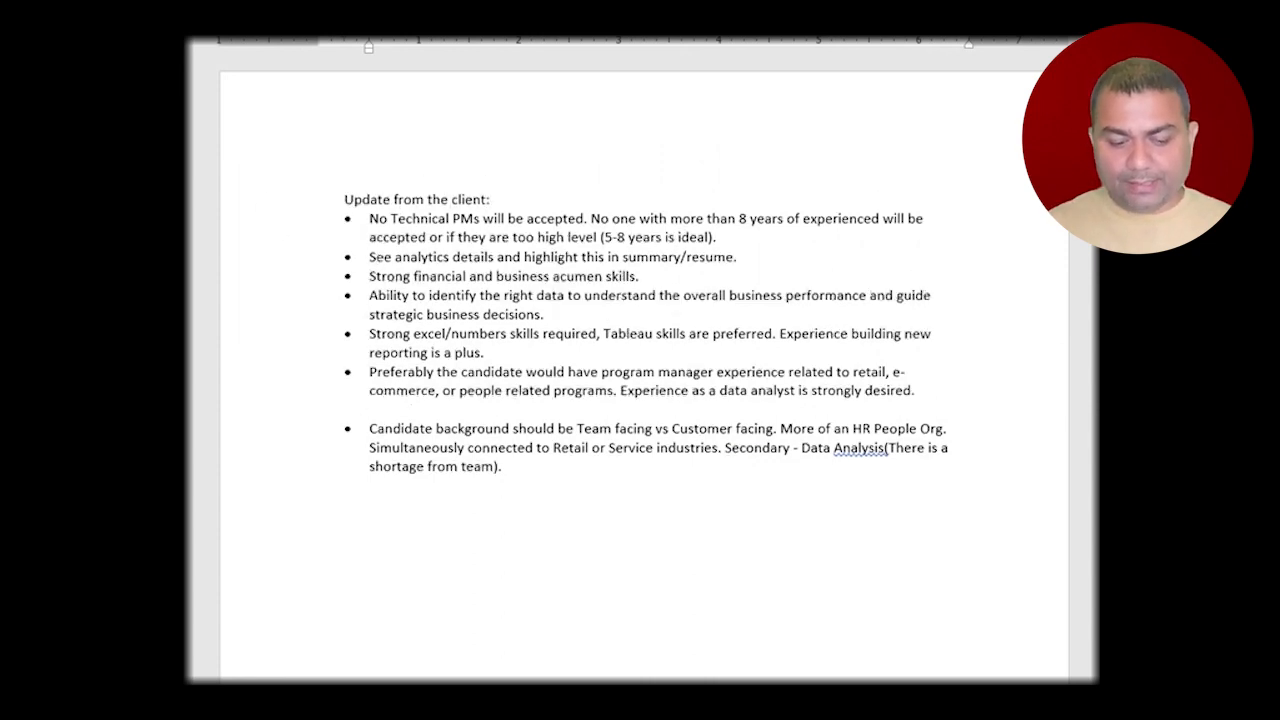
{"action": "key", "text": "Up"}
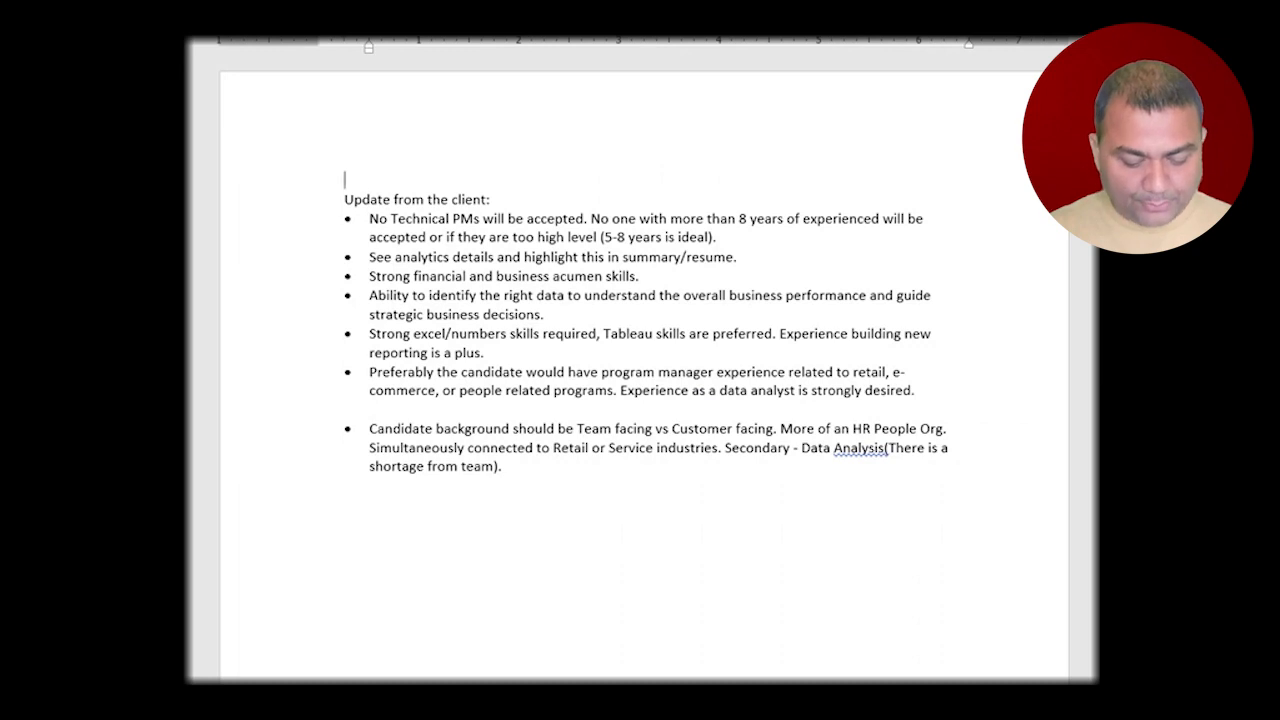
{"action": "left_click", "coordinate": [344, 178]}
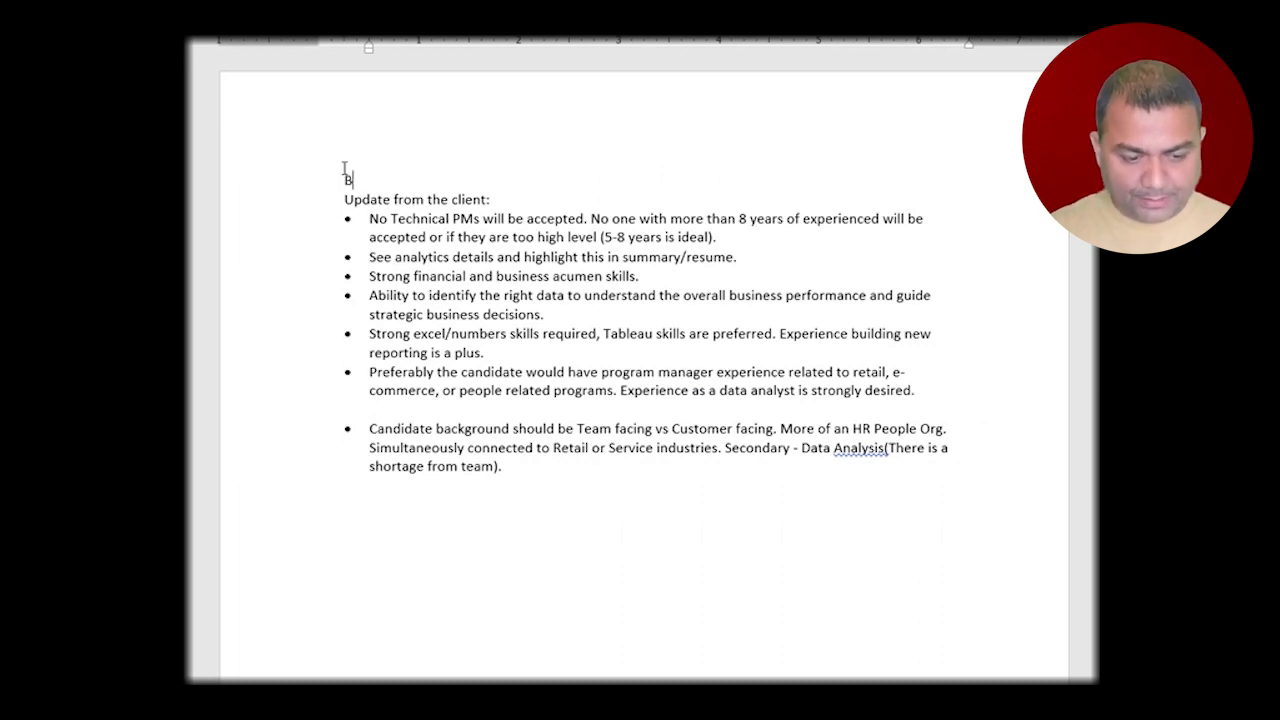
{"action": "type", "text": "Build a resume considering below"}
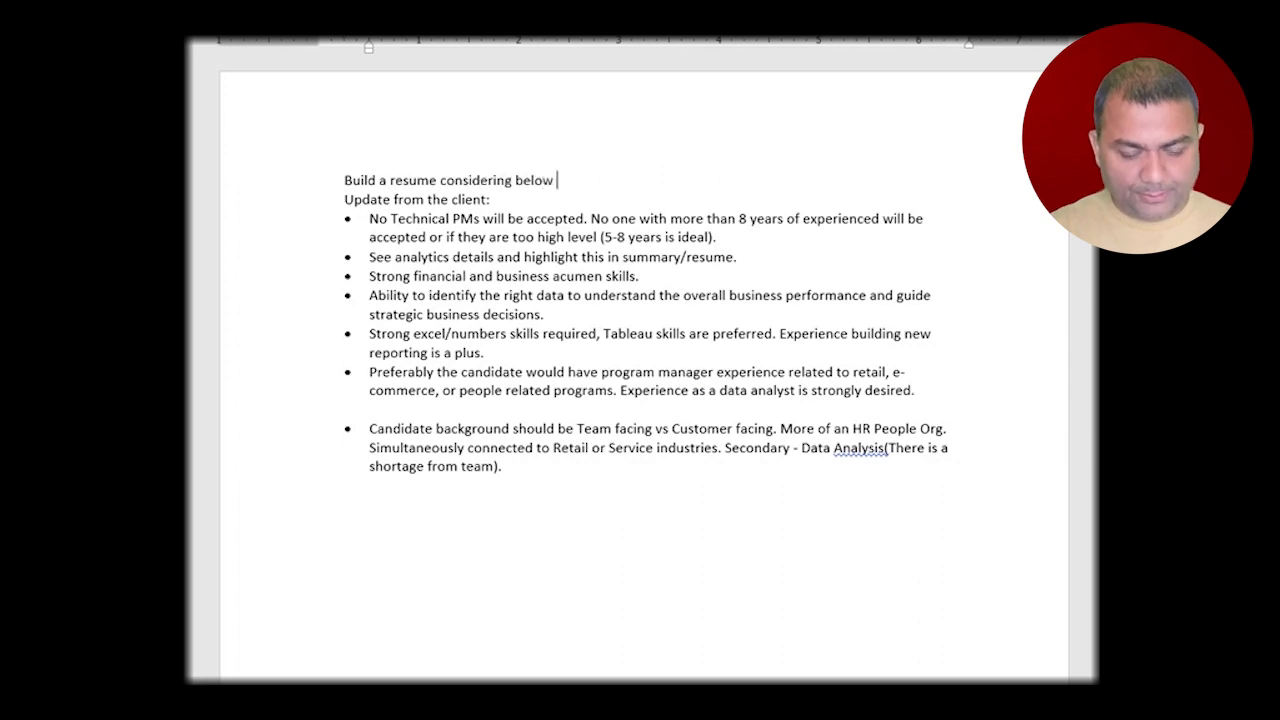
{"action": "type", "text": " details"}
{"action": "key", "text": "Return"}
Copy the whole requirements document into a message in the same ChatGPT conversation and send it.
{"action": "key", "text": "ctrl+a"}
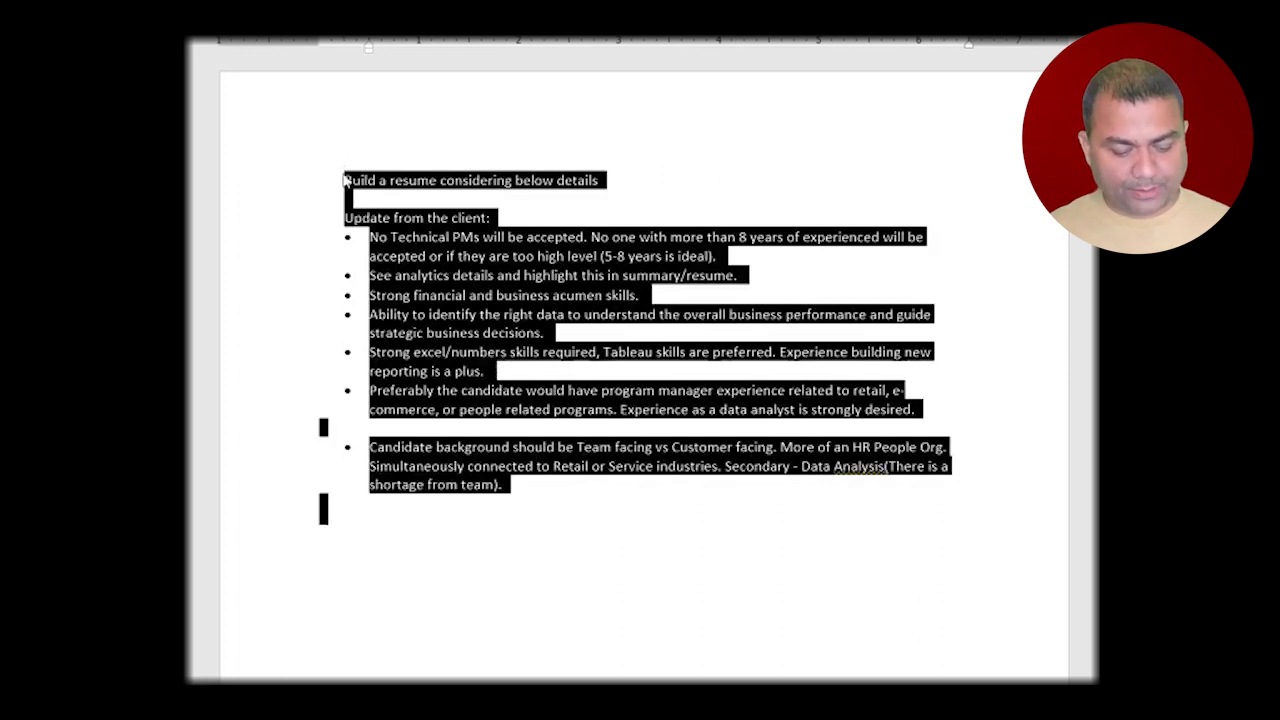
{"action": "key", "text": "ctrl+c"}
{"action": "key", "text": "alt+Tab"}
{"action": "left_click", "coordinate": [708, 620]}
{"action": "key", "text": "ctrl+v"}
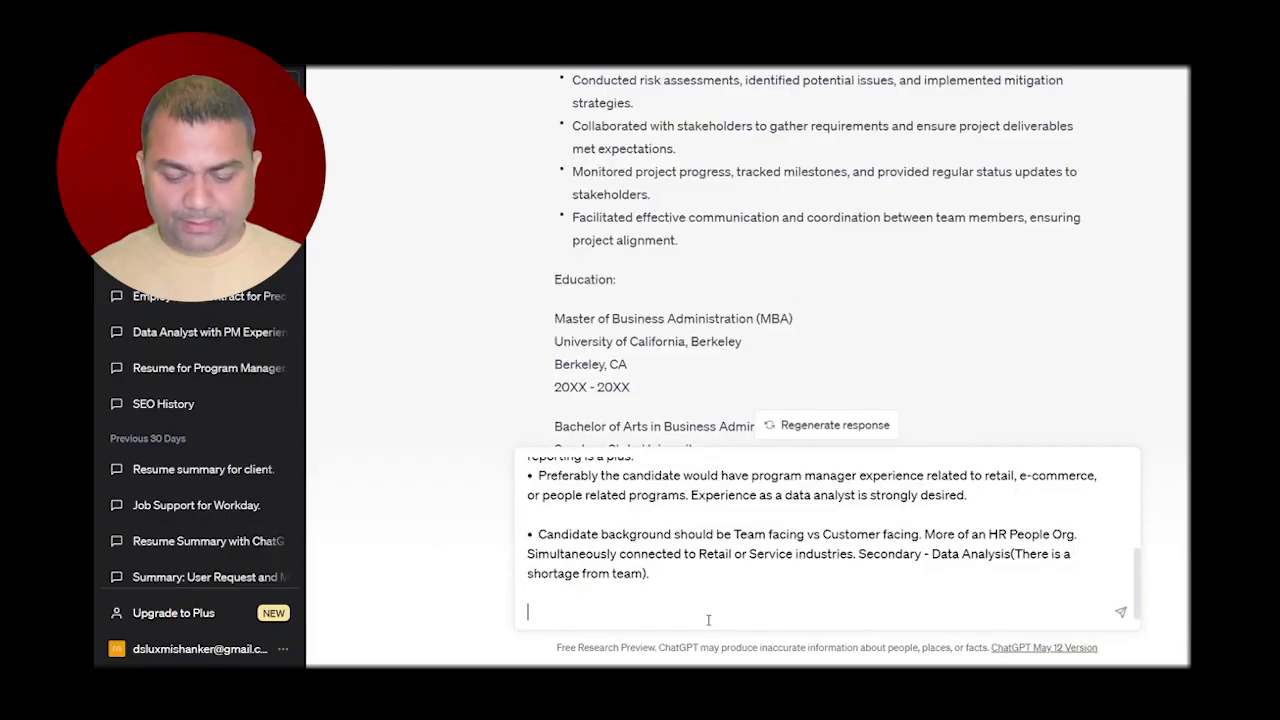
{"action": "key", "text": "Return"}
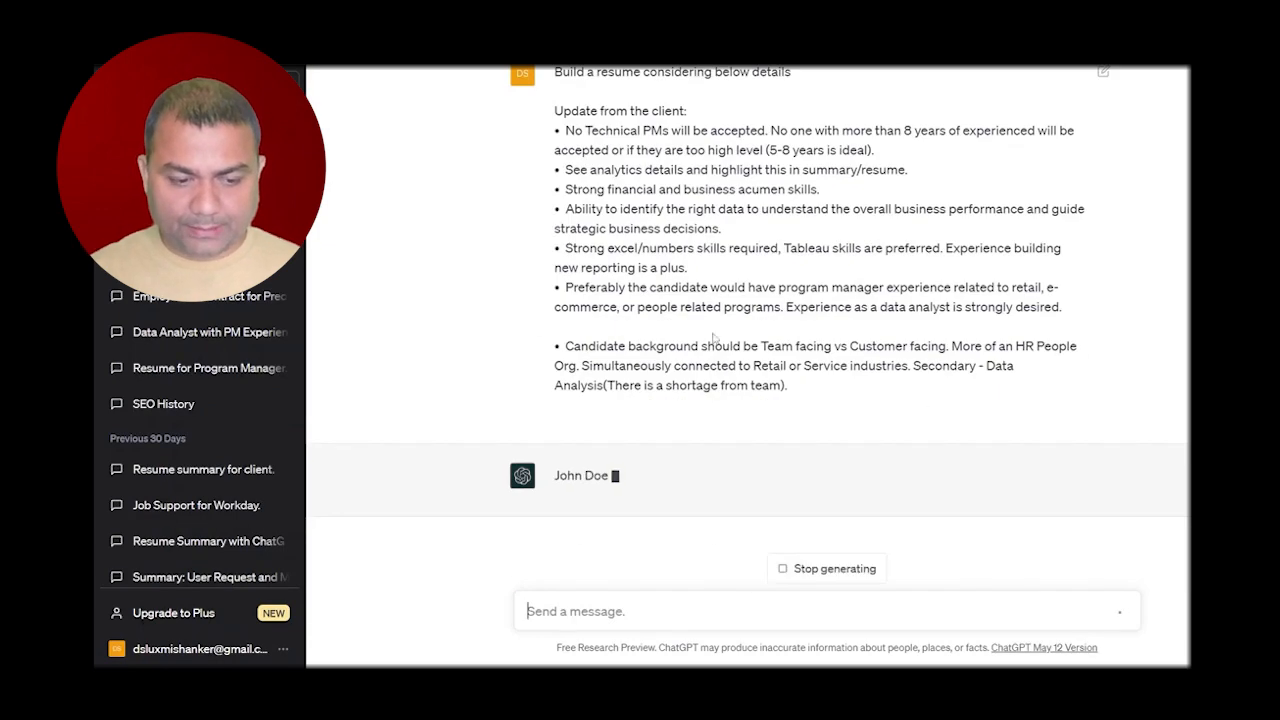
Check the sent client-update prompt and read the Objective and Summary sections of the newly generated resume.
{"action": "scroll", "coordinate": [678, 327], "scroll_direction": "up", "scroll_amount": 3}
{"action": "left_click_drag", "start_coordinate": [561, 398], "coordinate": [737, 438]}
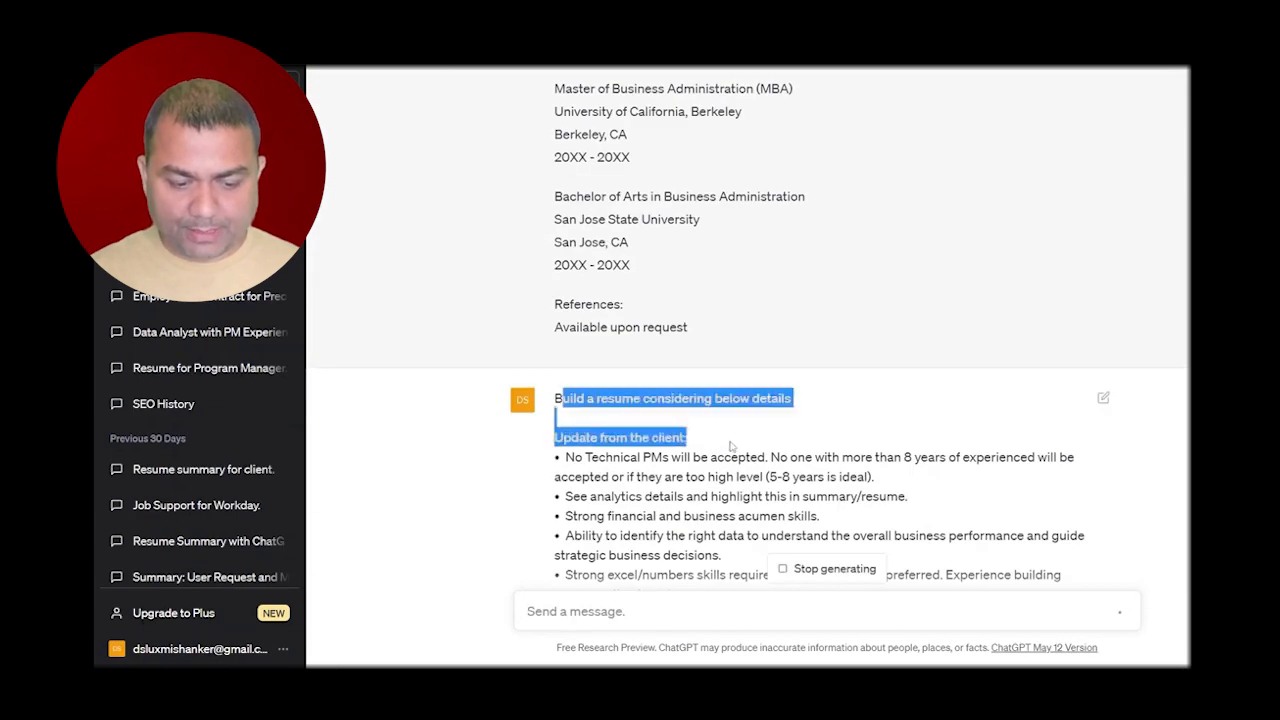
{"action": "scroll", "coordinate": [729, 450], "scroll_direction": "down", "scroll_amount": 2}
{"action": "scroll", "coordinate": [729, 450], "scroll_direction": "down", "scroll_amount": 3}
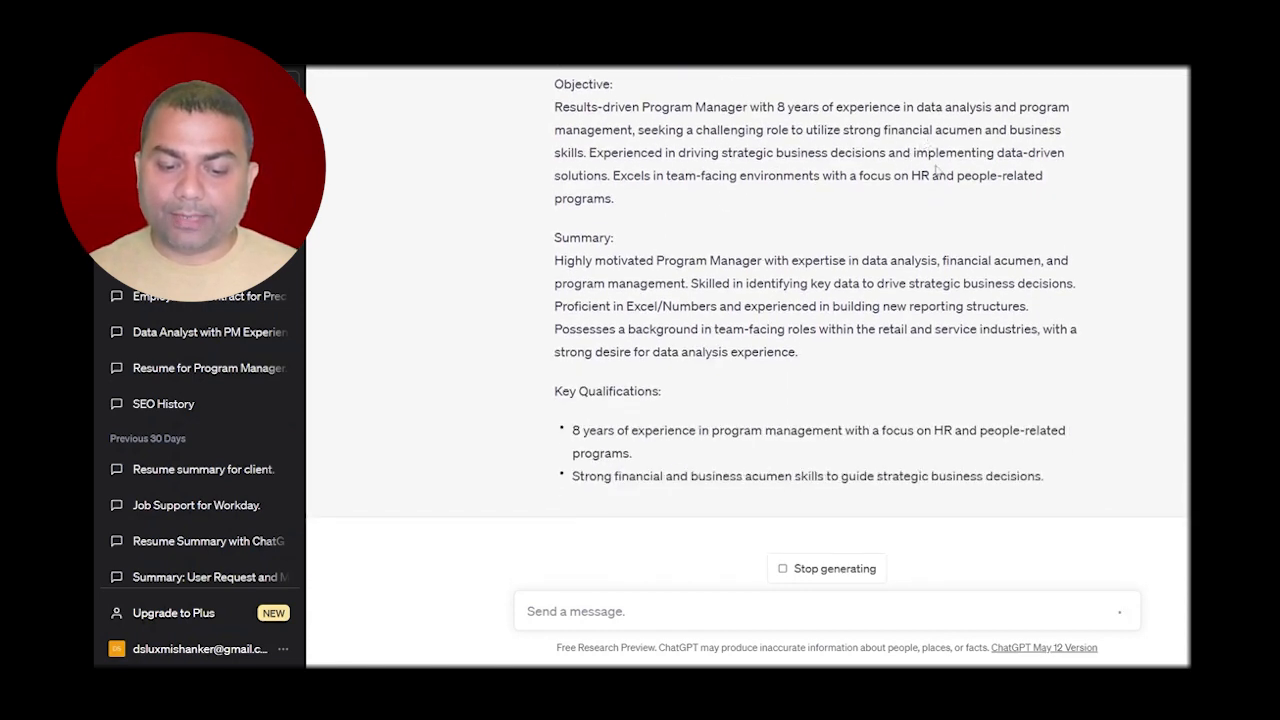
{"action": "scroll", "coordinate": [932, 172], "scroll_direction": "up", "scroll_amount": 1}
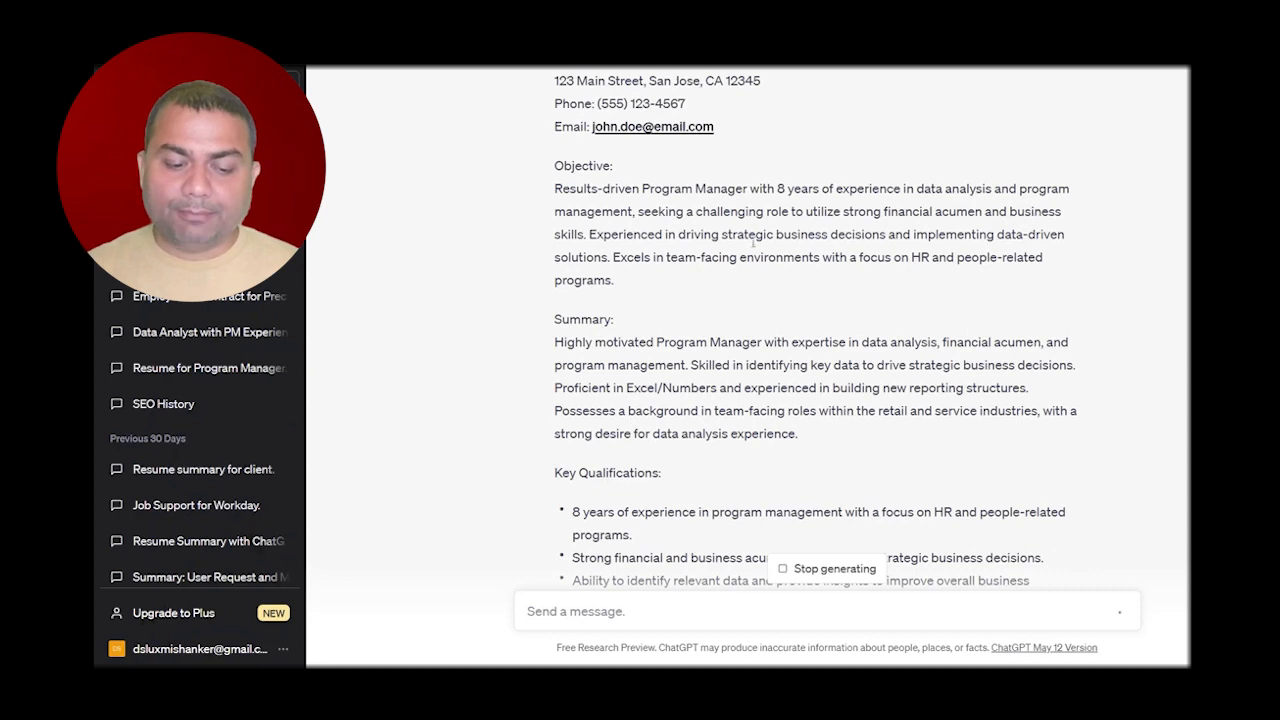
{"action": "left_click_drag", "start_coordinate": [593, 234], "coordinate": [690, 250]}
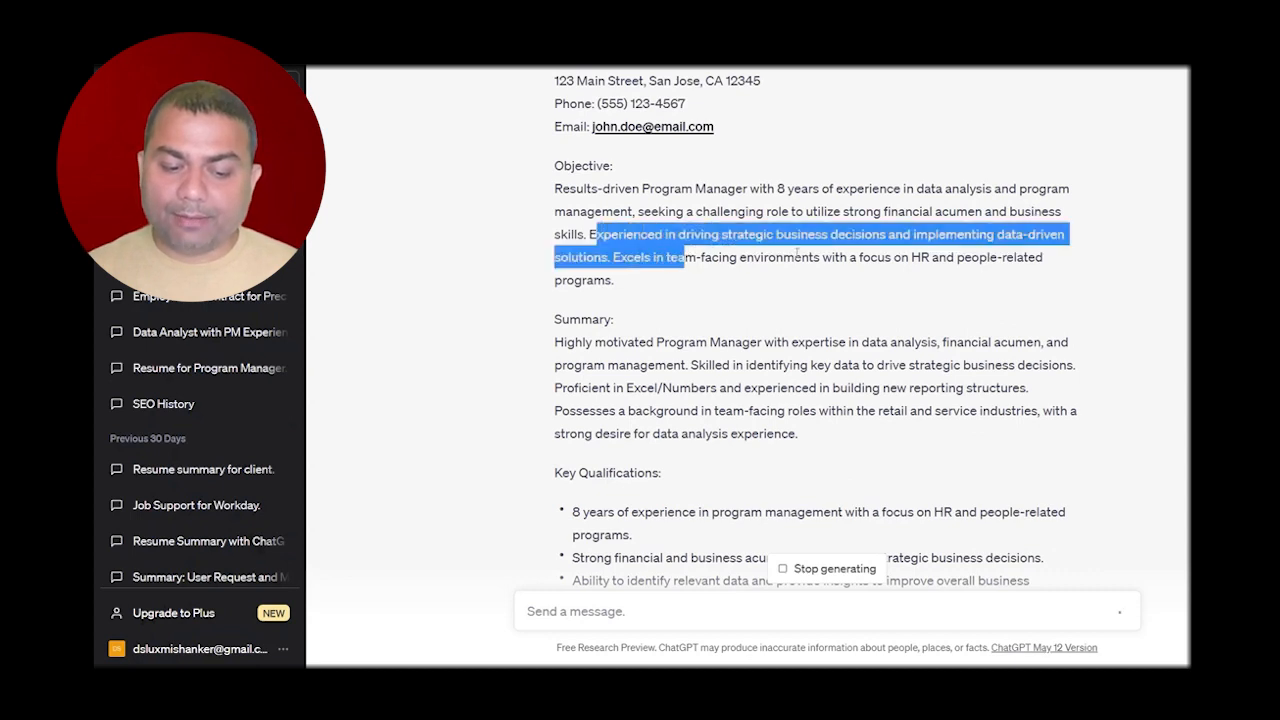
{"action": "left_click", "coordinate": [666, 261]}
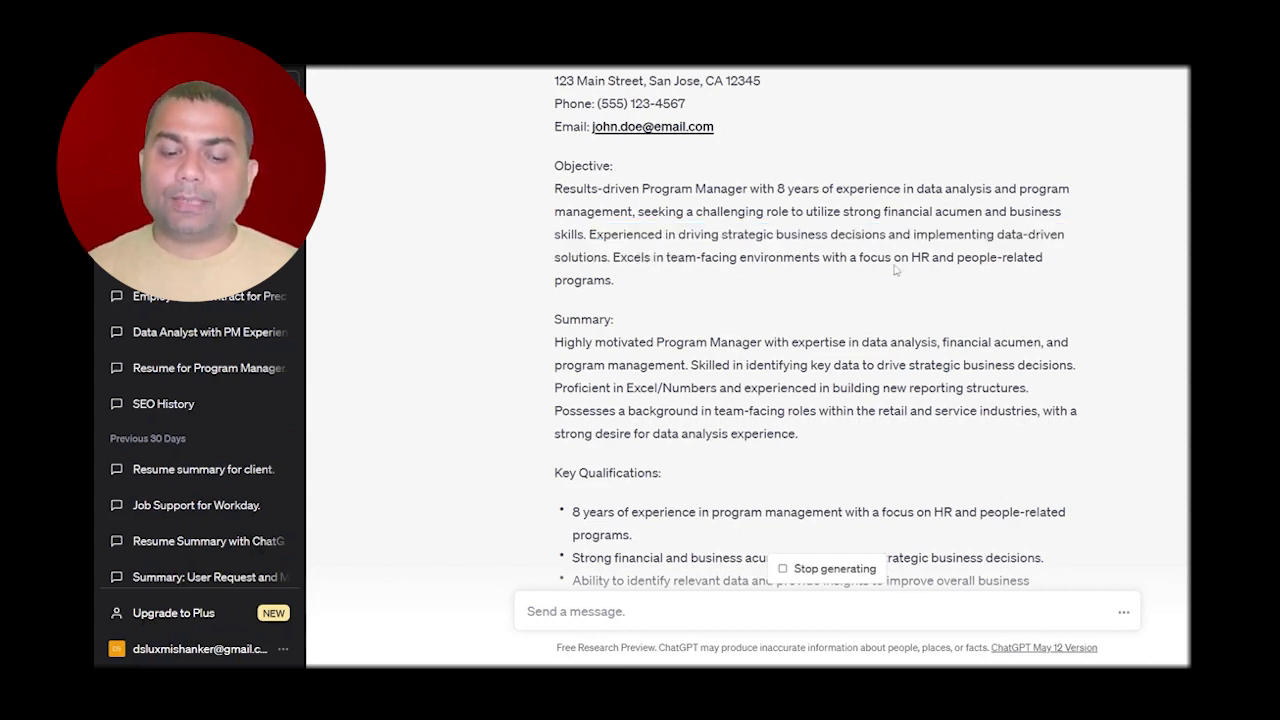
{"action": "left_click_drag", "start_coordinate": [628, 273], "coordinate": [602, 257]}
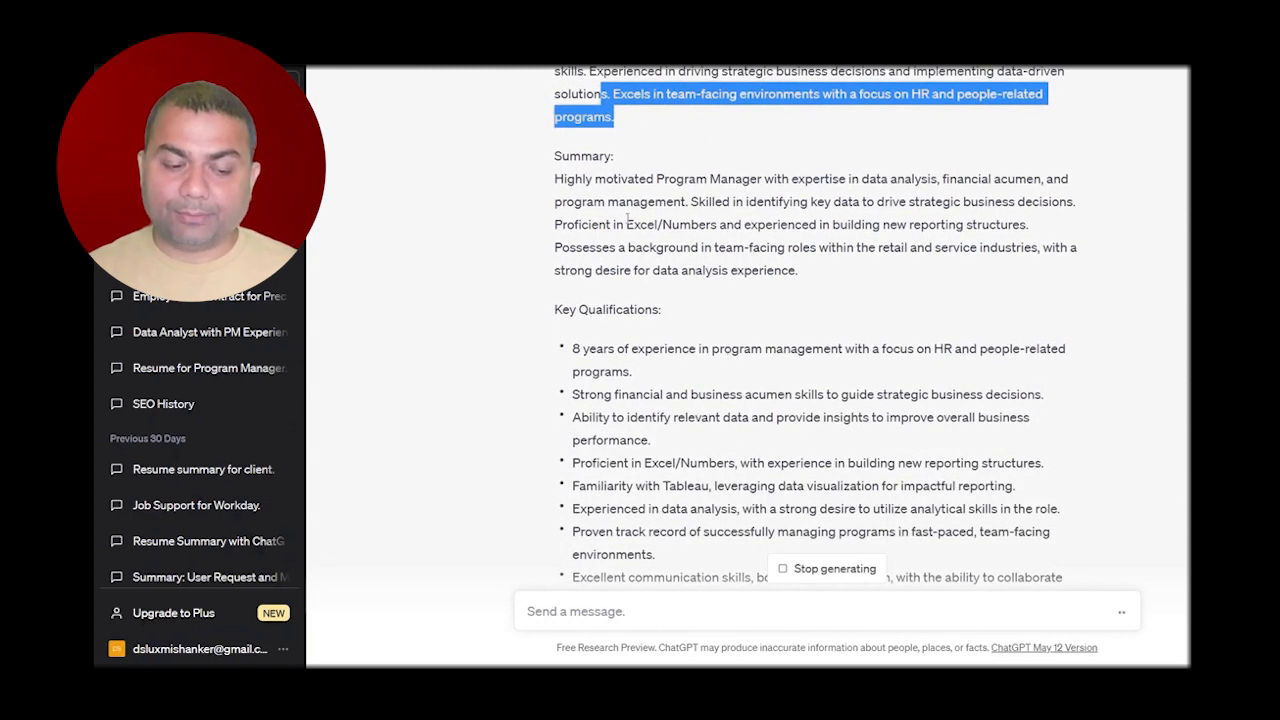
{"action": "left_click", "coordinate": [621, 213]}
{"action": "left_click_drag", "start_coordinate": [556, 181], "coordinate": [1066, 180]}
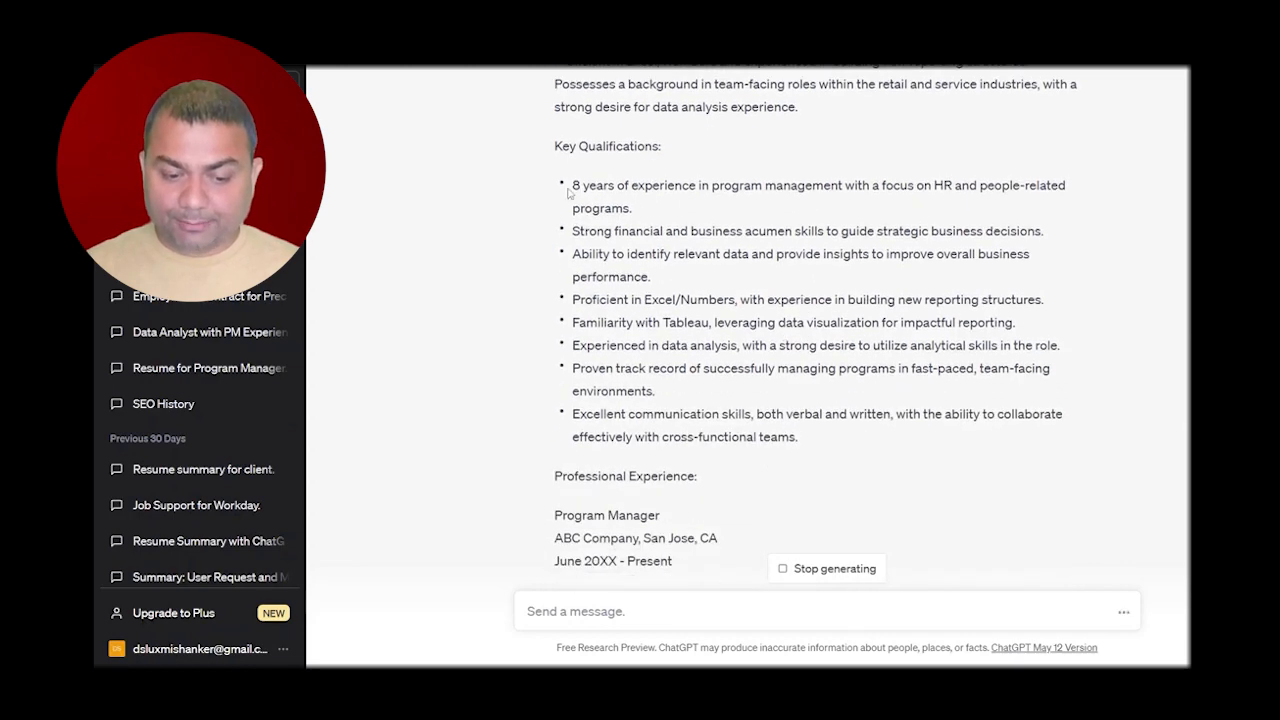
Examine the Key Qualifications and the Program Manager experience bullets, focusing on HR programs and Tableau.
{"action": "left_click_drag", "start_coordinate": [571, 190], "coordinate": [651, 217]}
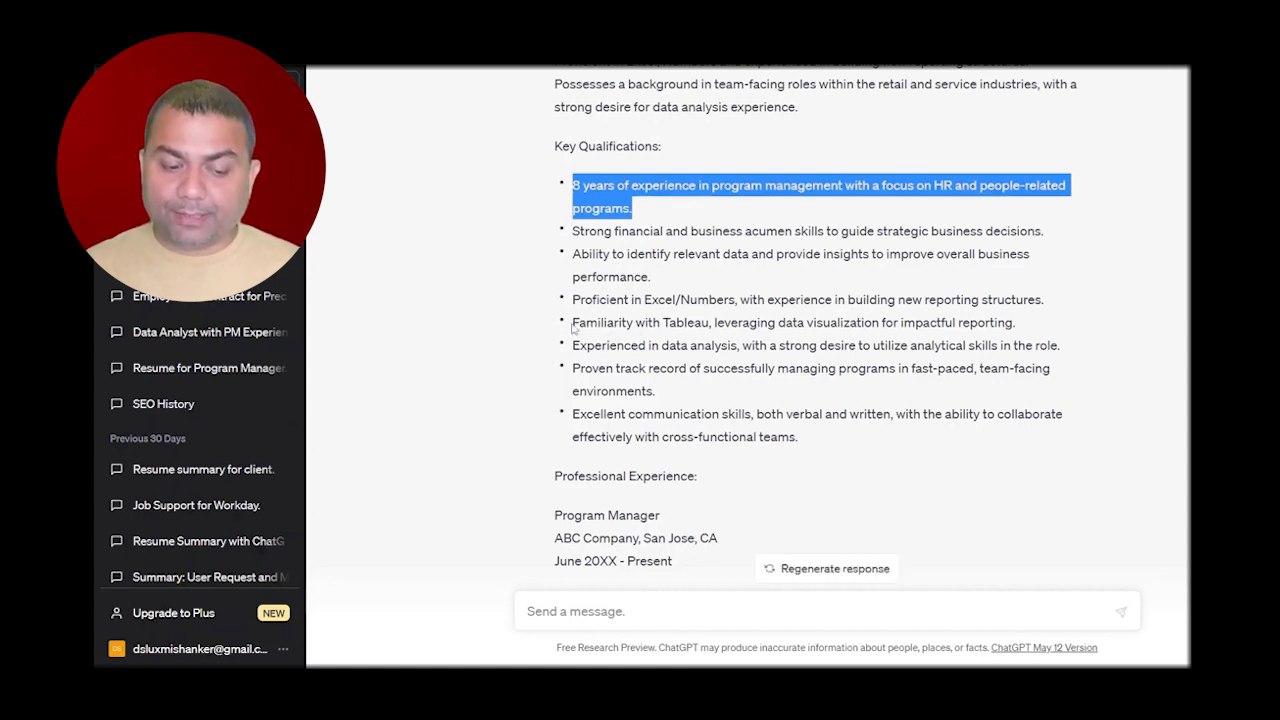
{"action": "left_click_drag", "start_coordinate": [573, 327], "coordinate": [1017, 331]}
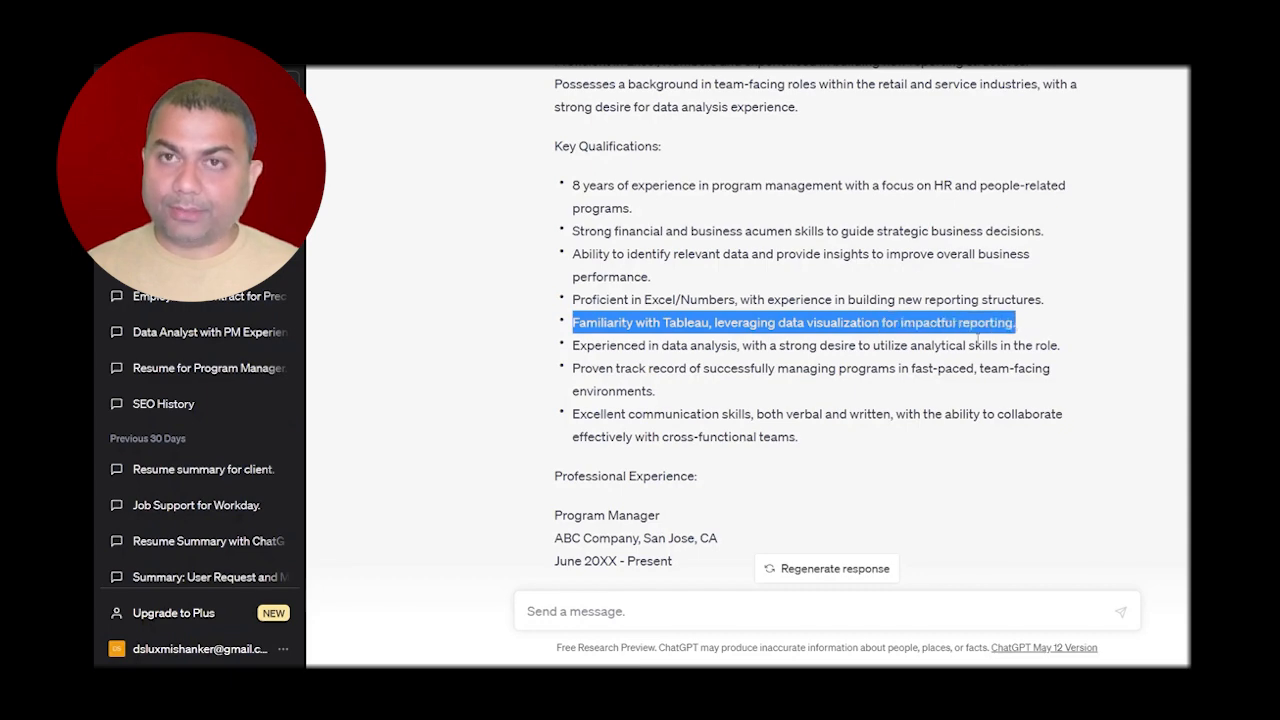
{"action": "scroll", "coordinate": [933, 345], "scroll_direction": "down", "scroll_amount": 5}
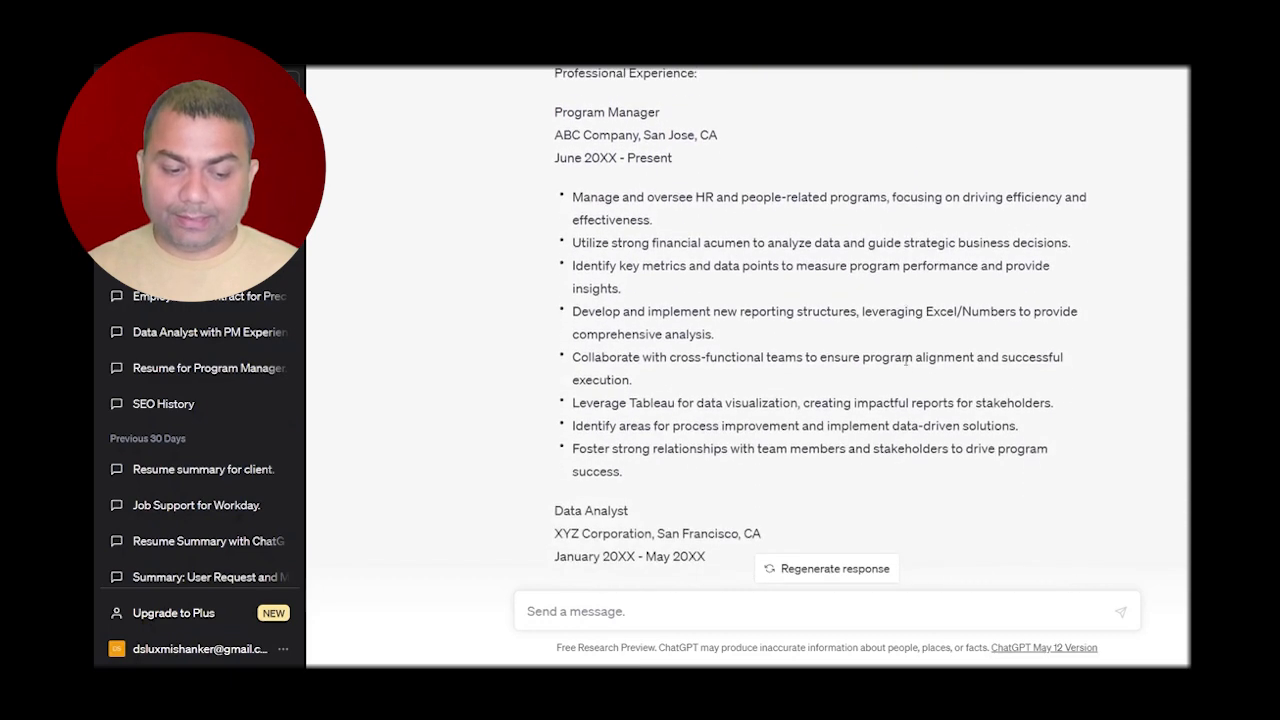
{"action": "left_click_drag", "start_coordinate": [659, 235], "coordinate": [585, 214]}
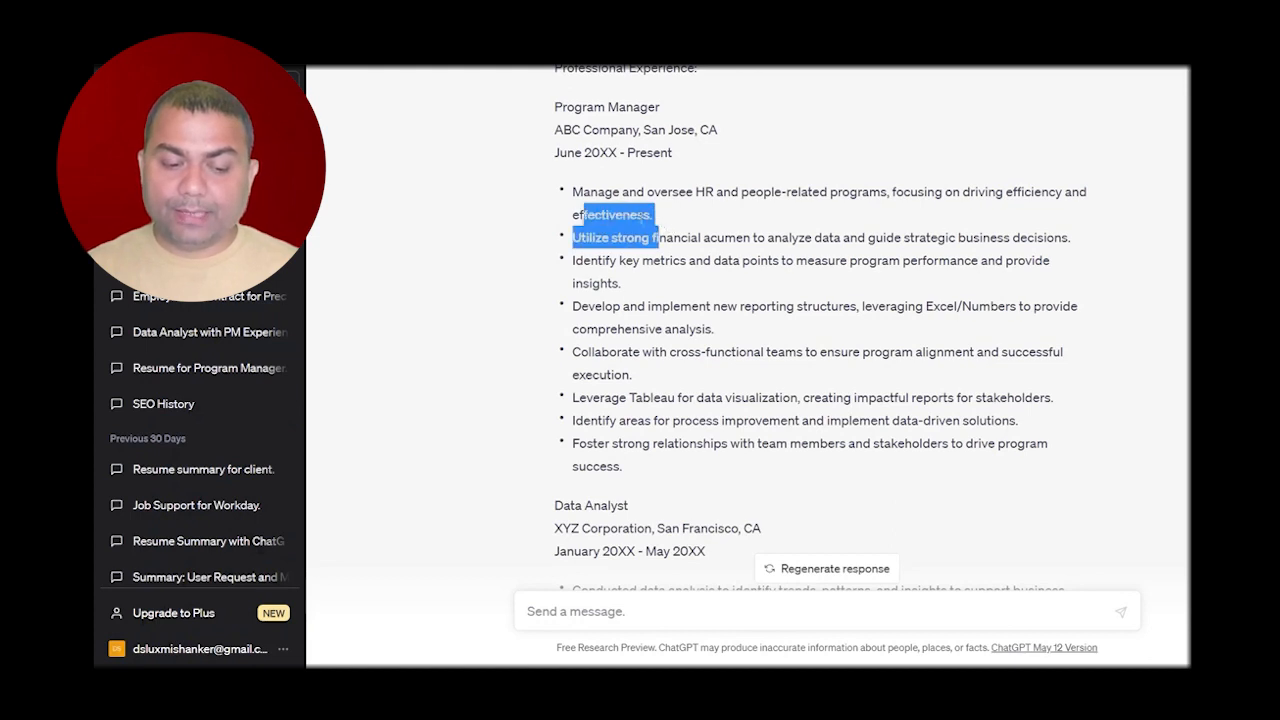
{"action": "left_click_drag", "start_coordinate": [574, 192], "coordinate": [680, 213]}
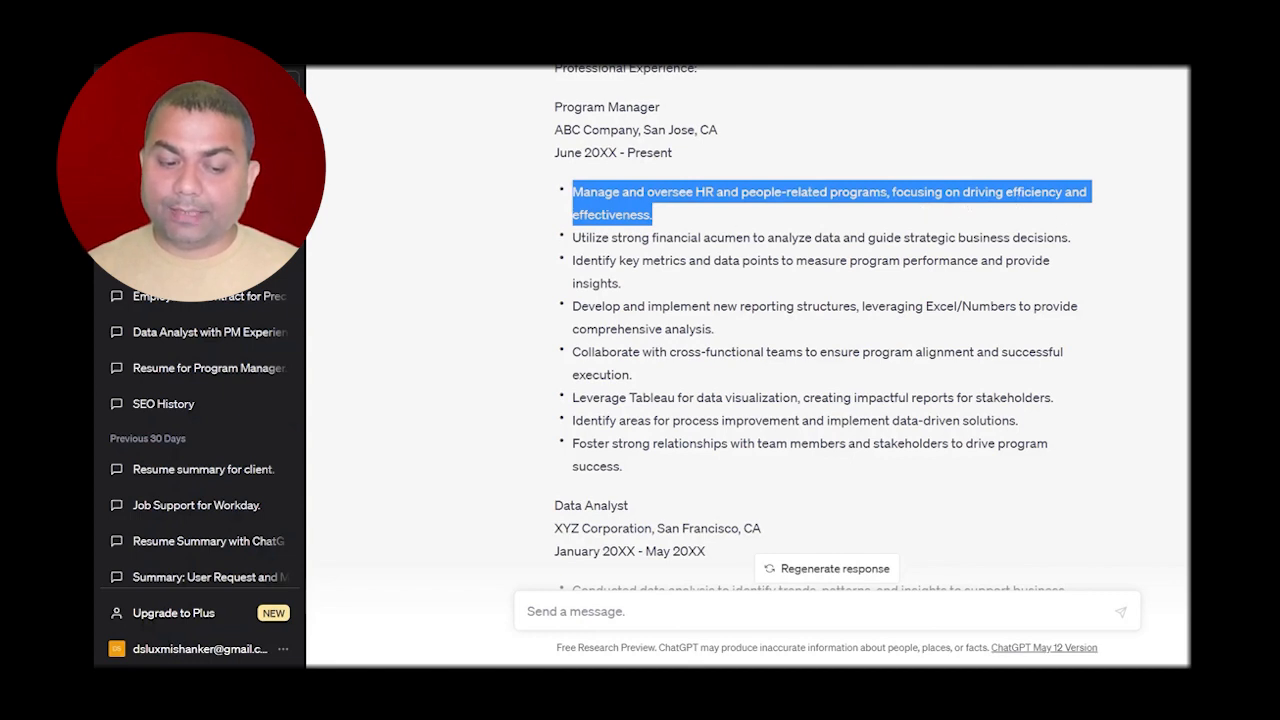
{"action": "scroll", "coordinate": [795, 375], "scroll_direction": "down", "scroll_amount": 1}
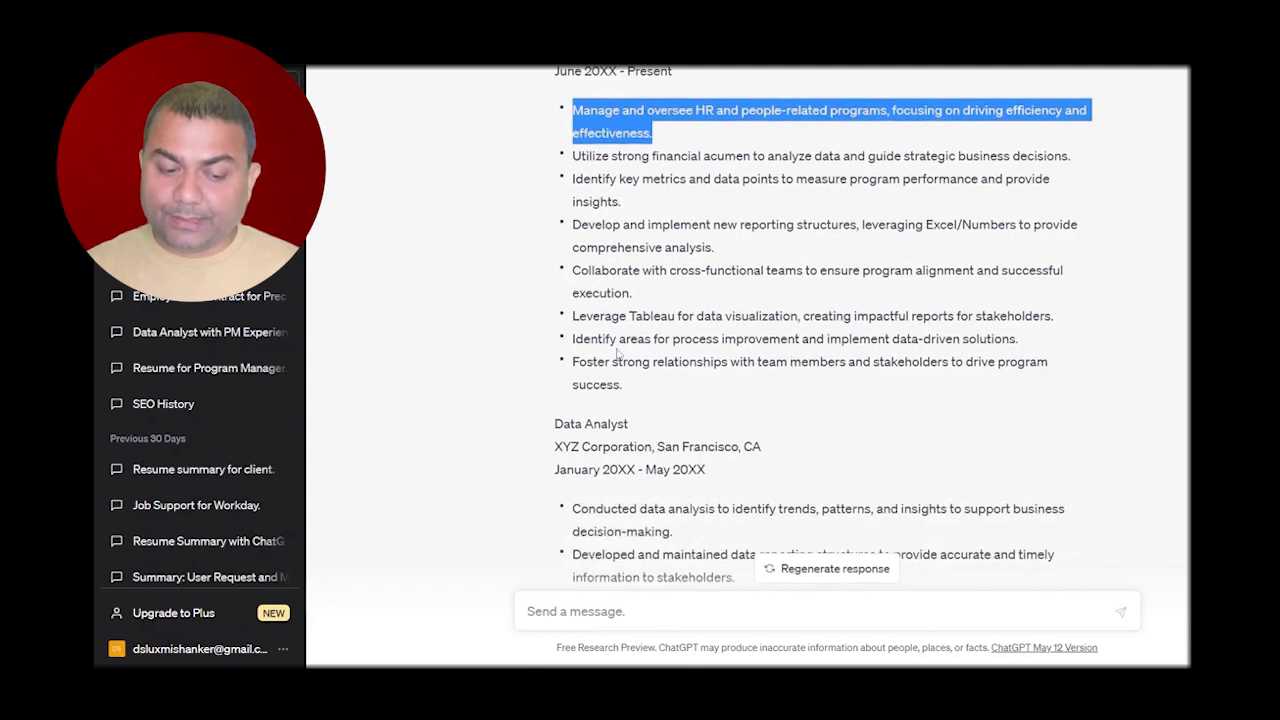
{"action": "left_click_drag", "start_coordinate": [601, 320], "coordinate": [802, 318]}
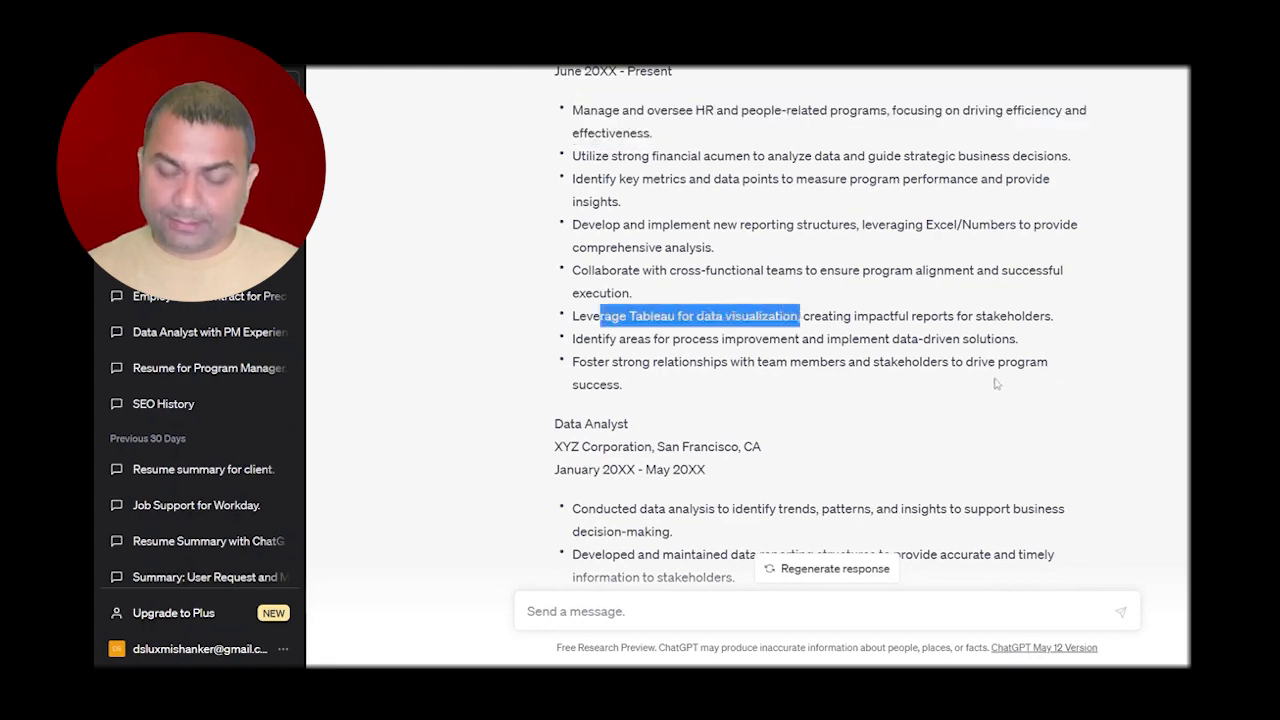
{"action": "scroll", "coordinate": [995, 383], "scroll_direction": "down", "scroll_amount": 3}
{"action": "scroll", "coordinate": [943, 374], "scroll_direction": "up", "scroll_amount": 5}
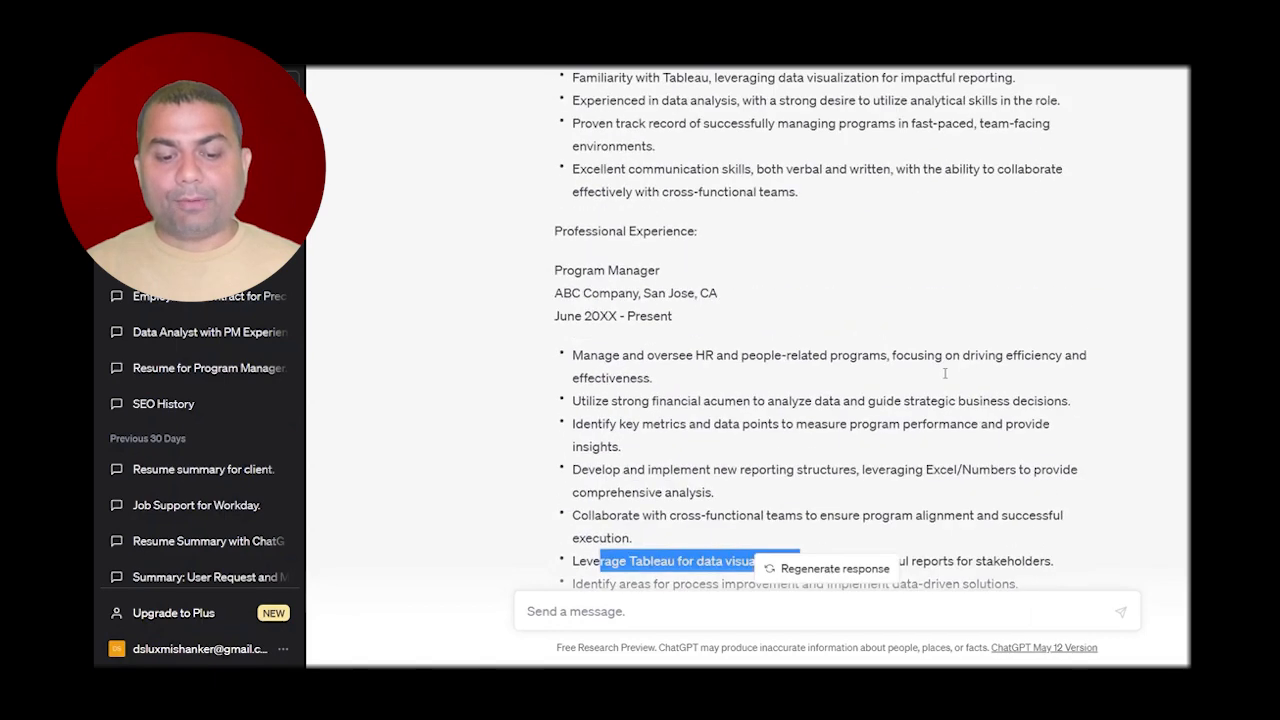
Review the new resume again from the contact details and Objective down through Professional Experience.
{"action": "scroll", "coordinate": [944, 373], "scroll_direction": "up", "scroll_amount": 7}
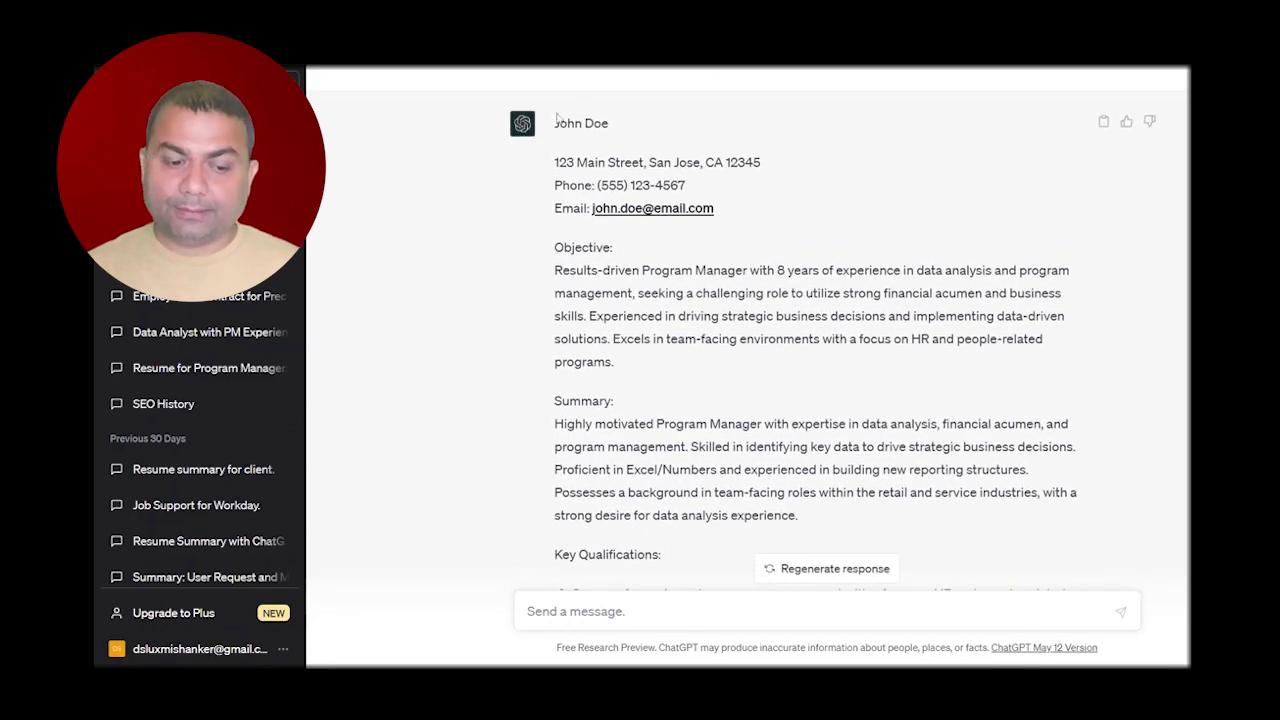
{"action": "left_click_drag", "start_coordinate": [557, 121], "coordinate": [660, 254]}
{"action": "left_click_drag", "start_coordinate": [767, 316], "coordinate": [773, 316]}
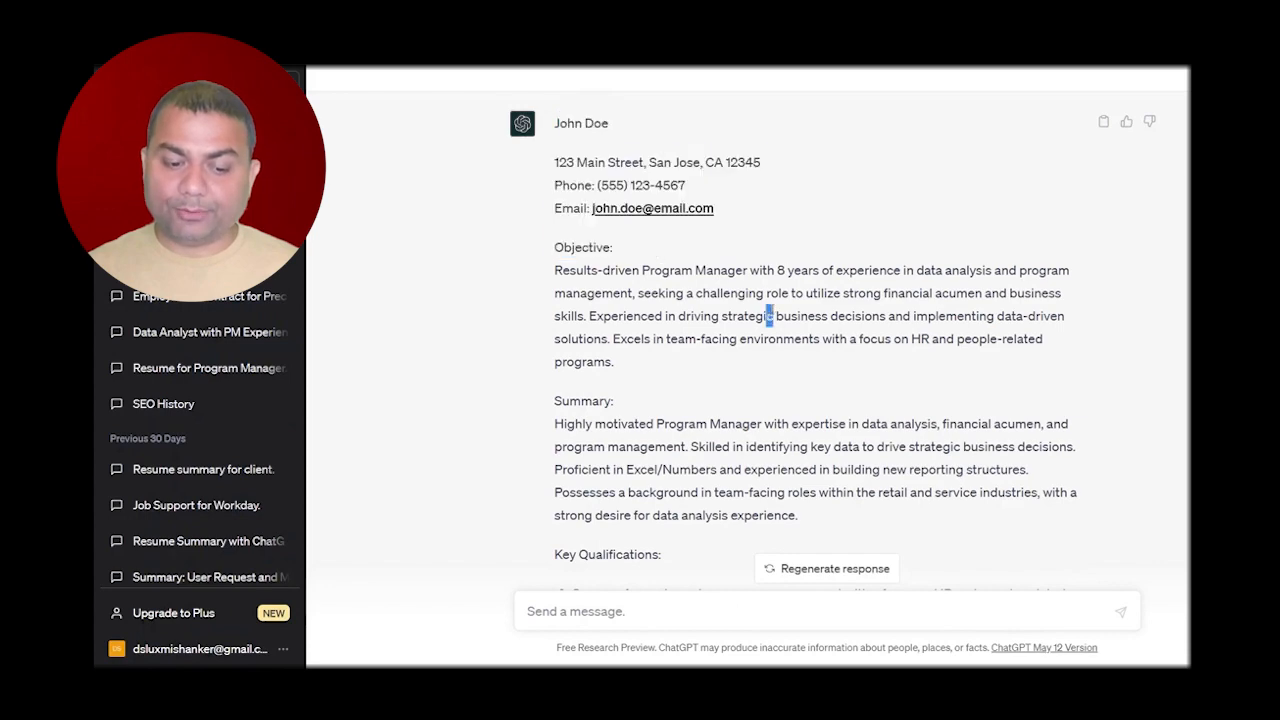
{"action": "scroll", "coordinate": [802, 387], "scroll_direction": "down", "scroll_amount": 6}
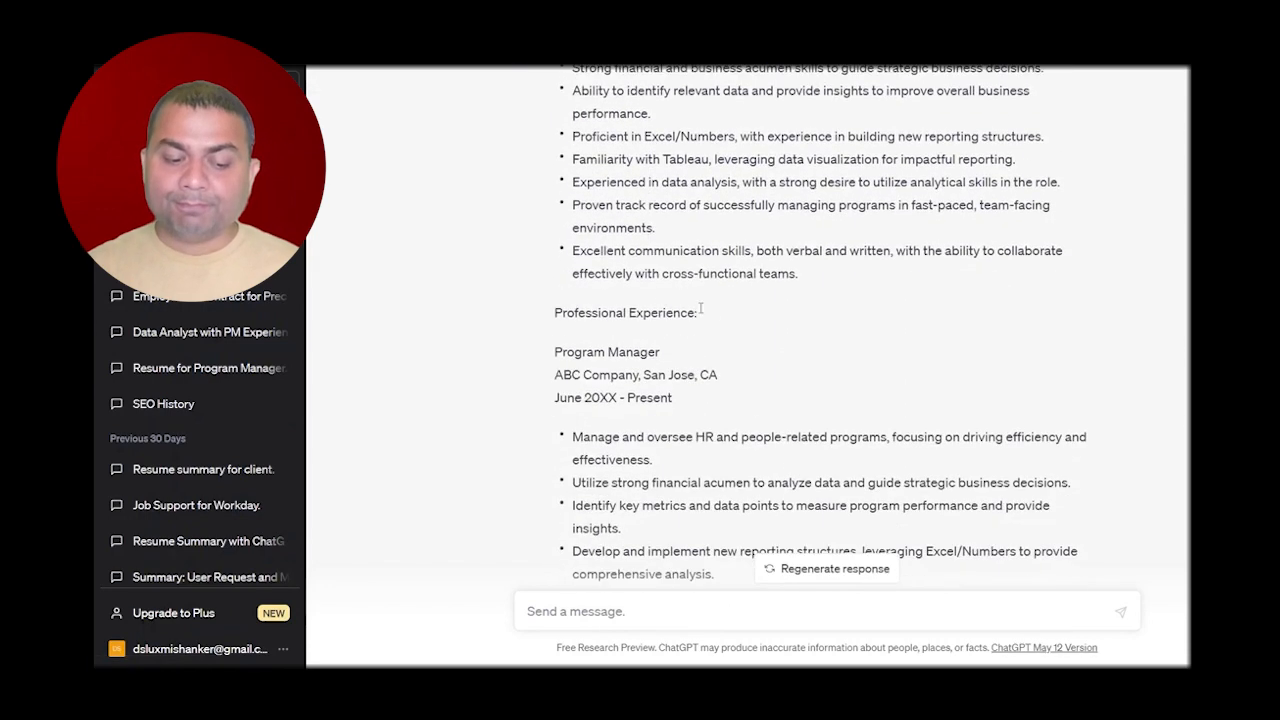
{"action": "scroll", "coordinate": [802, 387], "scroll_direction": "down", "scroll_amount": 3}
{"action": "scroll", "coordinate": [802, 385], "scroll_direction": "up", "scroll_amount": 5}
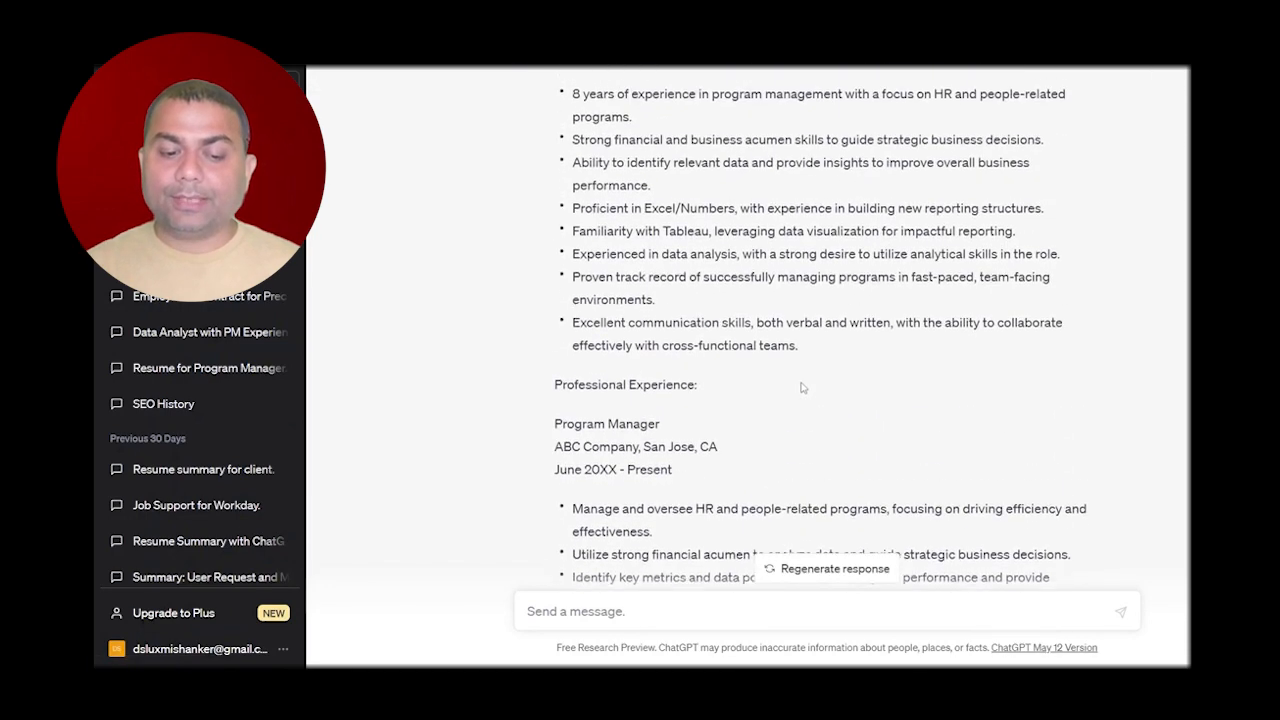
{"action": "scroll", "coordinate": [802, 383], "scroll_direction": "up", "scroll_amount": 3}
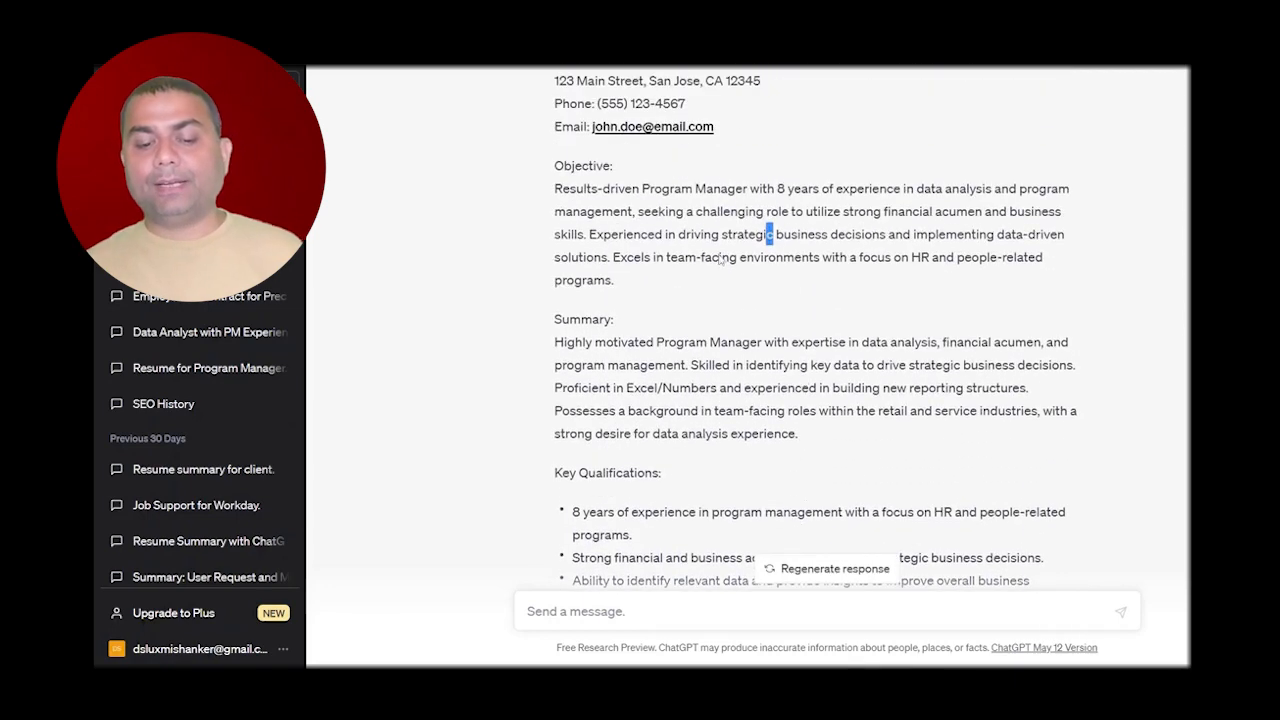
{"action": "scroll", "coordinate": [800, 310], "scroll_direction": "up", "scroll_amount": 1}
{"action": "scroll", "coordinate": [792, 310], "scroll_direction": "down", "scroll_amount": 1}
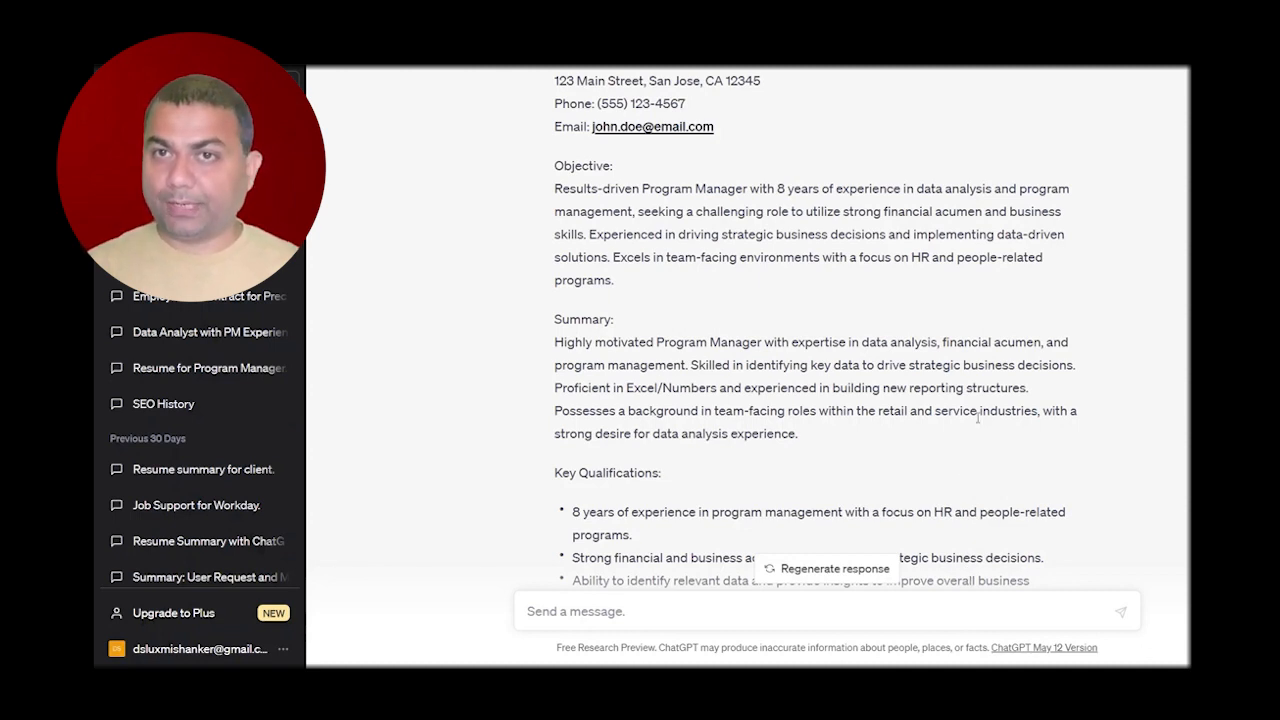
Switch to Word and copy the job description from Job Title through Education & Experience, leaving out the opening instruction line.
{"action": "mouse_move", "coordinate": [978, 680]}
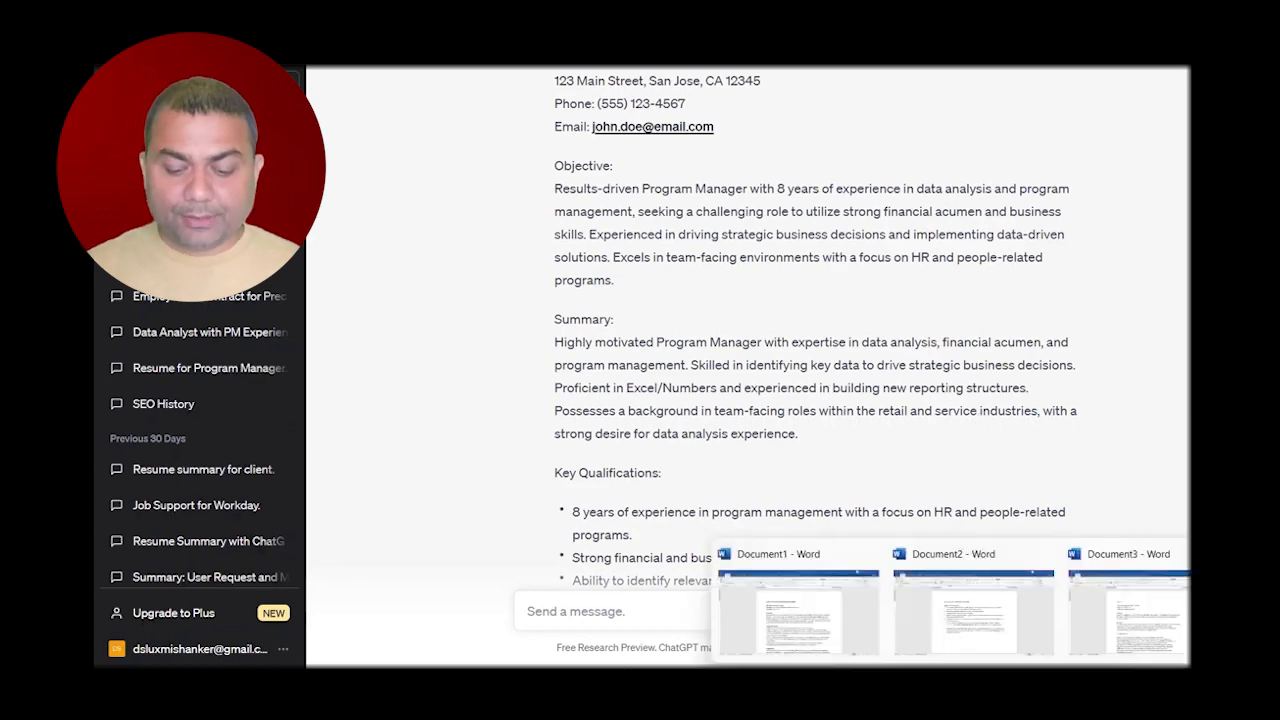
{"action": "left_click", "coordinate": [1031, 635]}
{"action": "key", "text": "ctrl+a"}
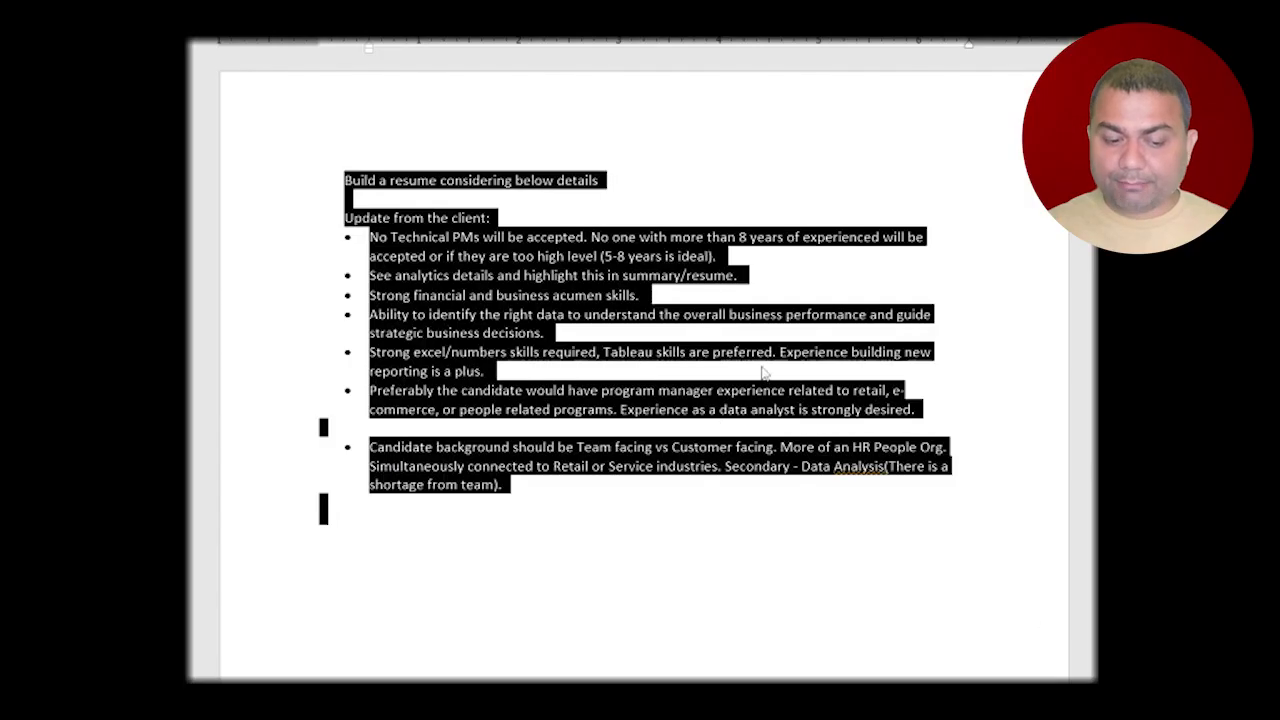
{"action": "left_click", "coordinate": [711, 413]}
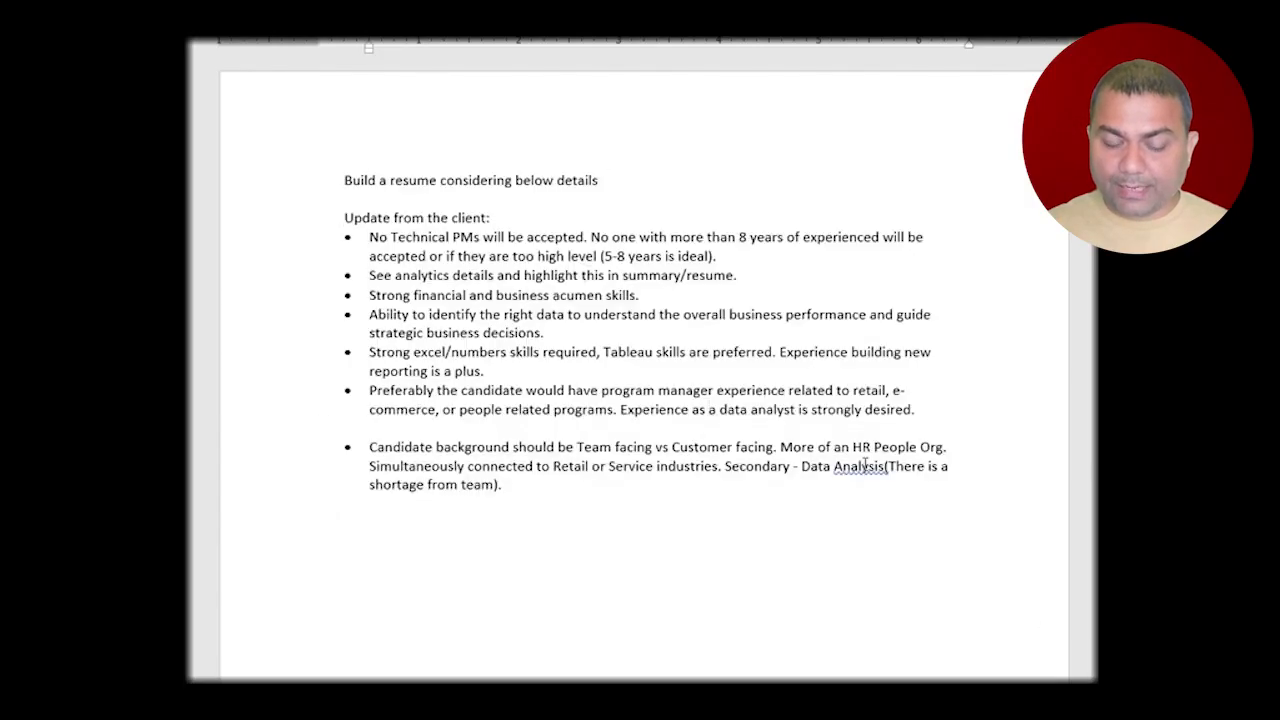
{"action": "left_click", "coordinate": [796, 646]}
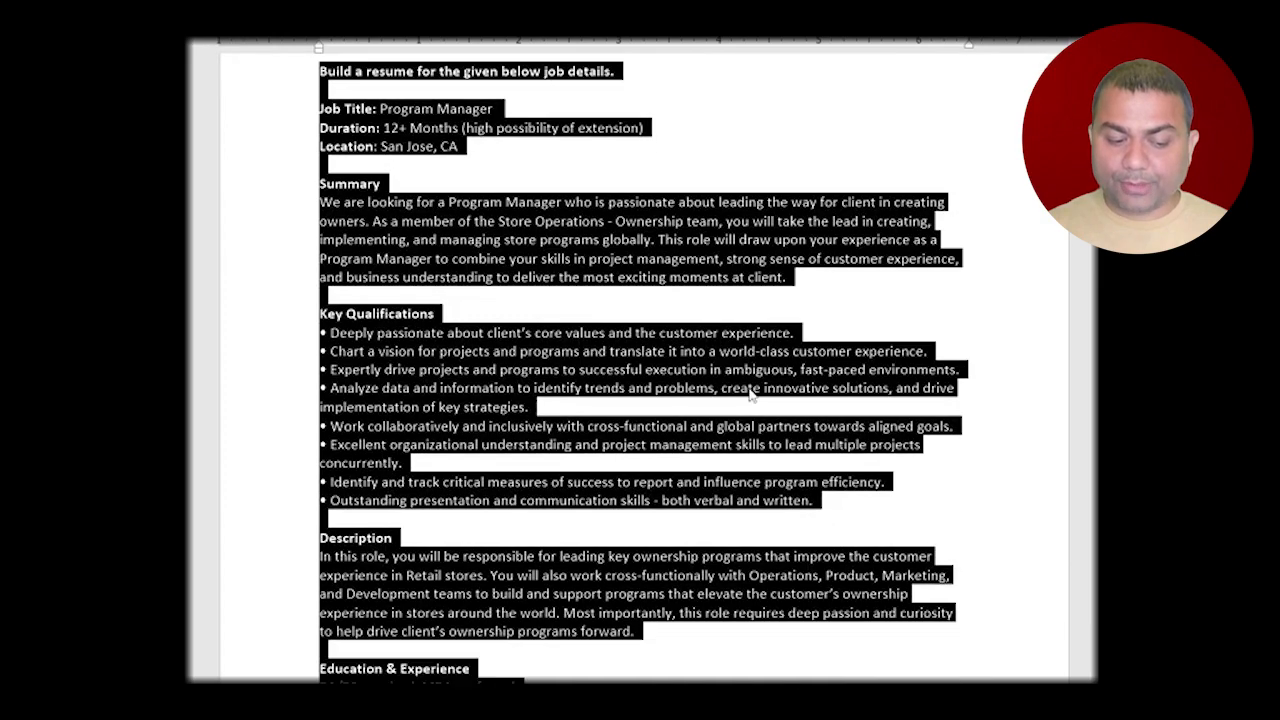
{"action": "scroll", "coordinate": [588, 358], "scroll_direction": "down", "scroll_amount": 1}
{"action": "left_click", "coordinate": [434, 244]}
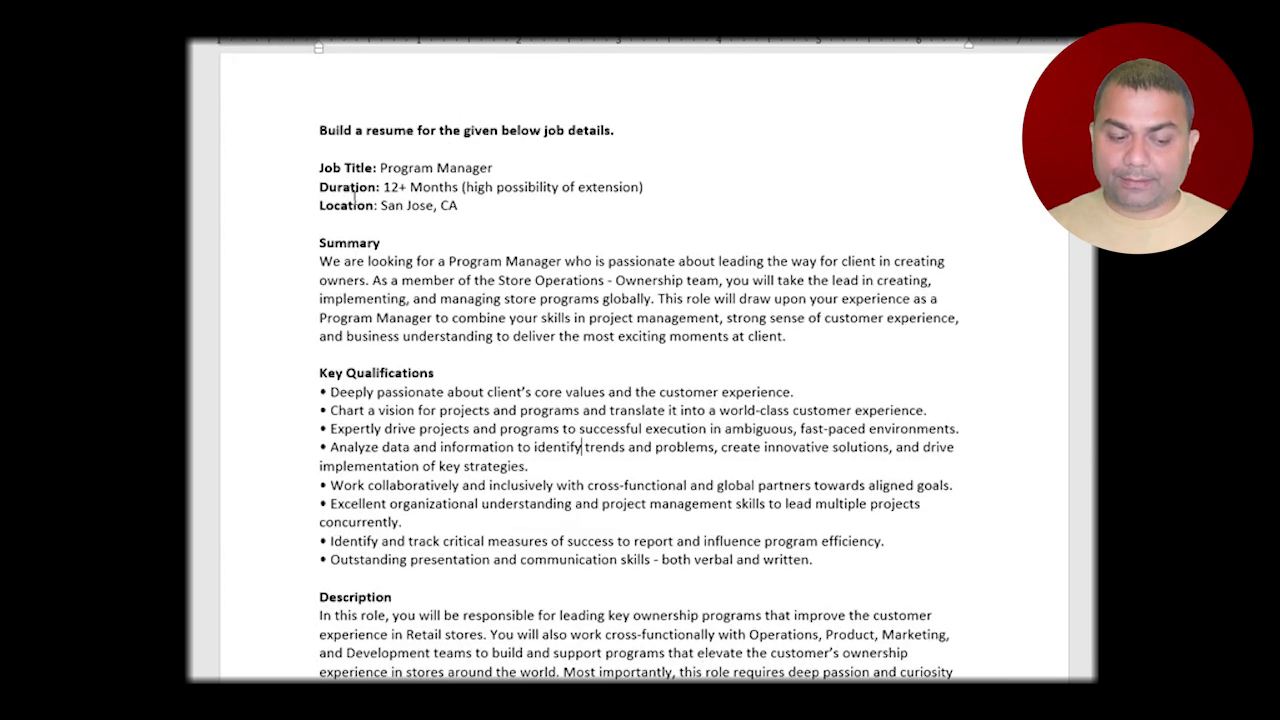
{"action": "left_click_drag", "start_coordinate": [318, 167], "coordinate": [589, 306]}
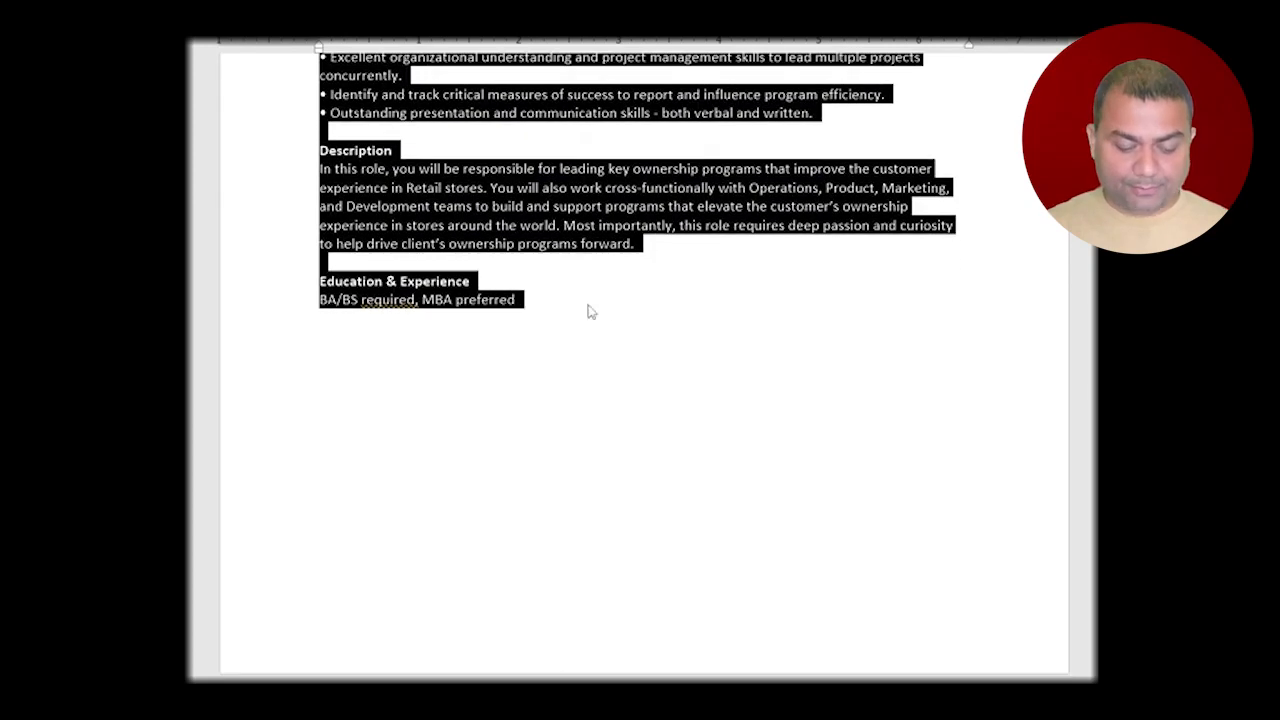
{"action": "mouse_move", "coordinate": [918, 710]}
{"action": "mouse_move", "coordinate": [872, 710]}
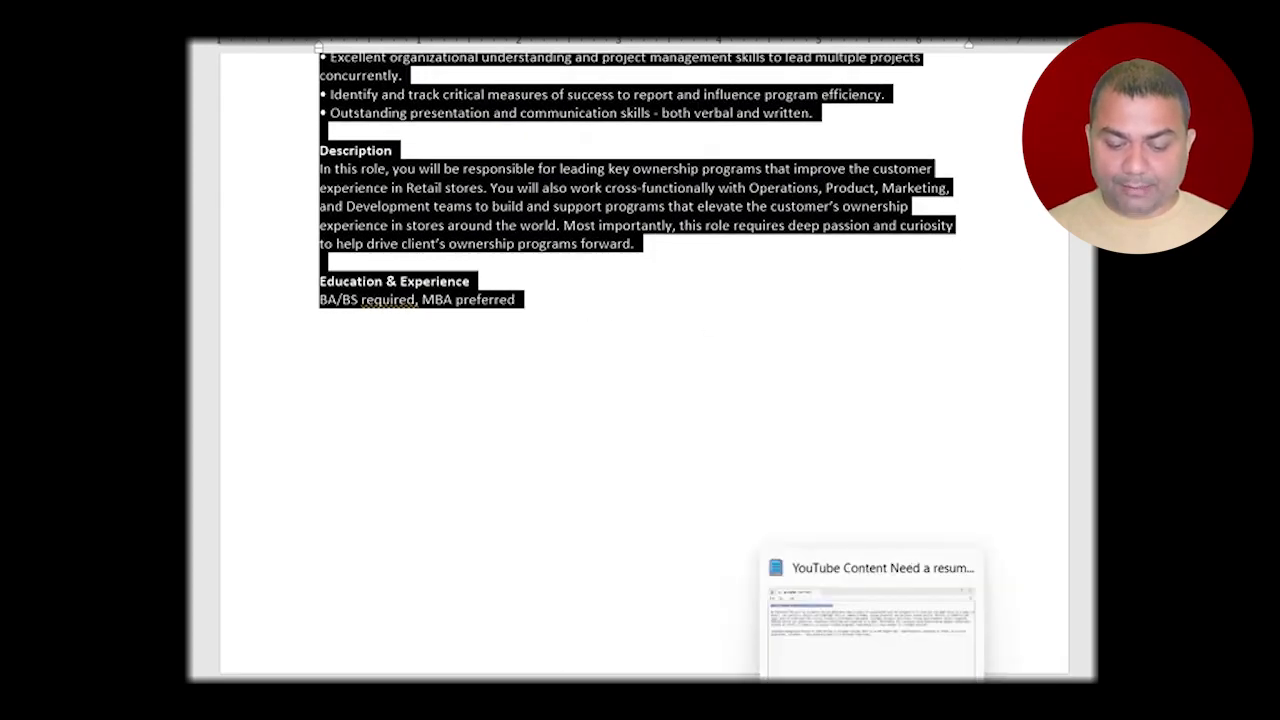
Paste the copied job description below the candidate background bullet in the client requirements document.
{"action": "left_click", "coordinate": [1000, 660]}
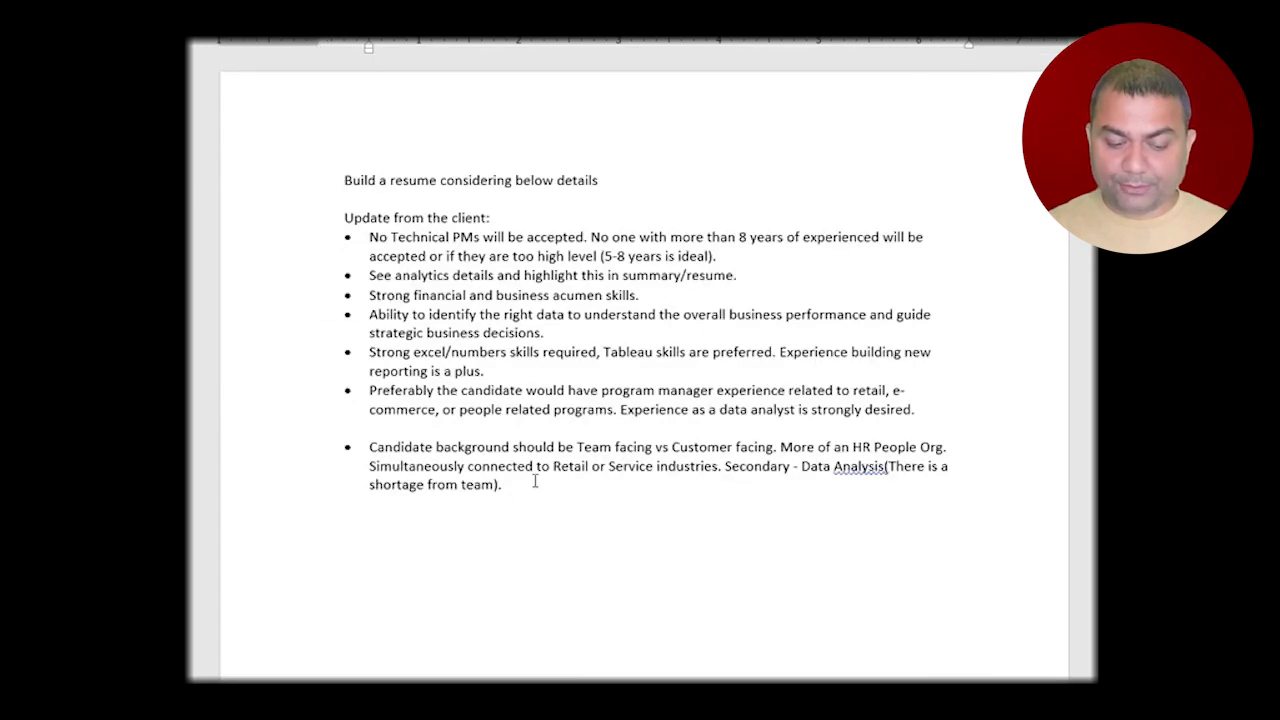
{"action": "left_click", "coordinate": [394, 517]}
{"action": "key", "text": "ctrl+v"}
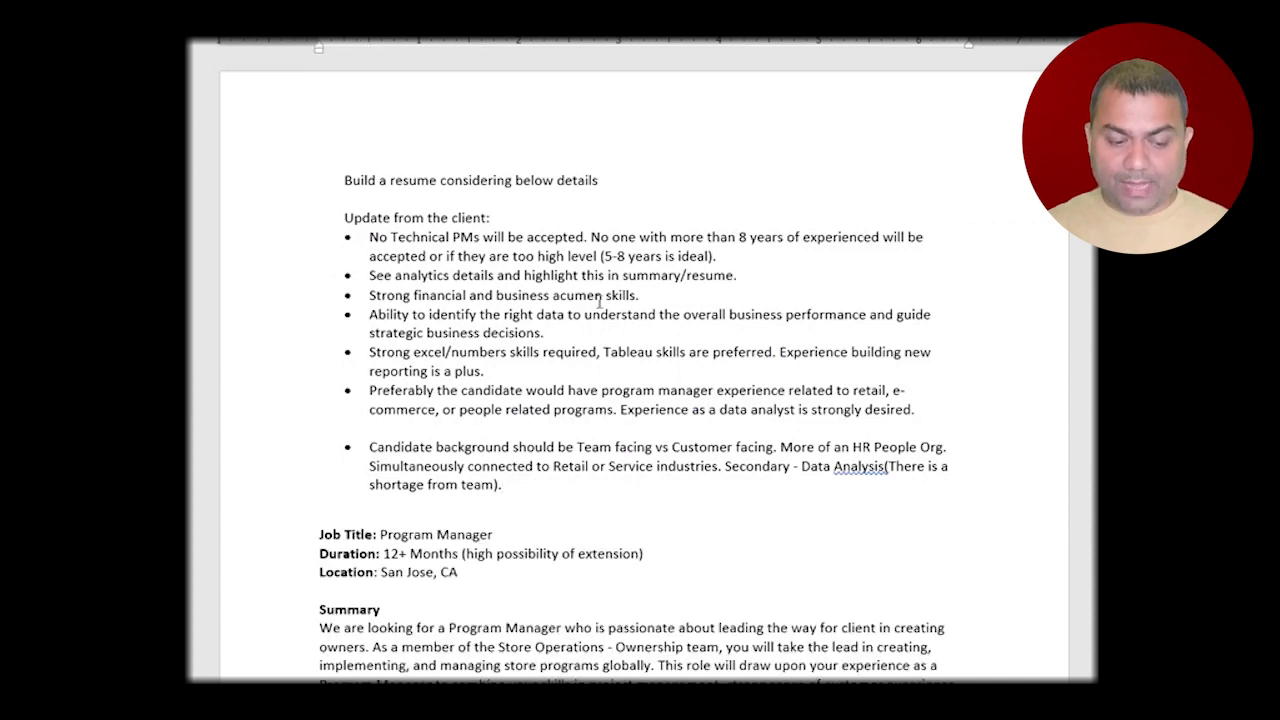
{"action": "left_click", "coordinate": [473, 185]}
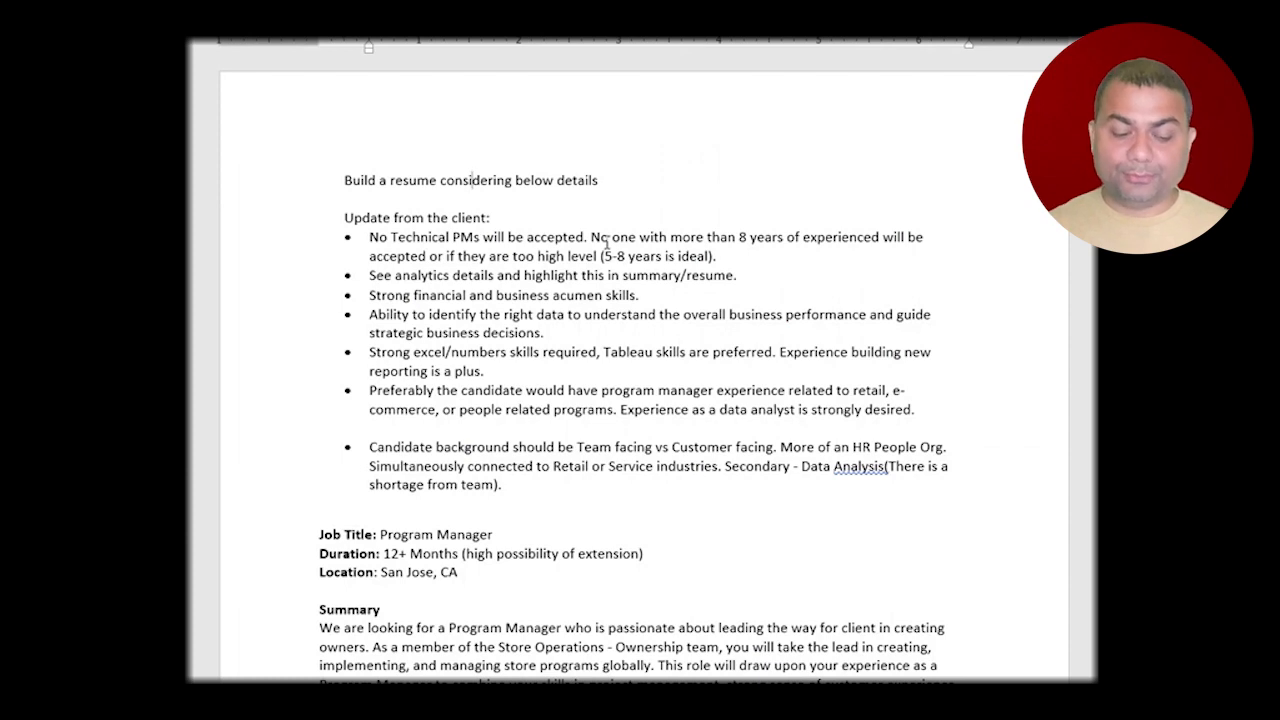
Add the bold heading "Job Details" on its own line above the Job Title line.
{"action": "left_click", "coordinate": [393, 524]}
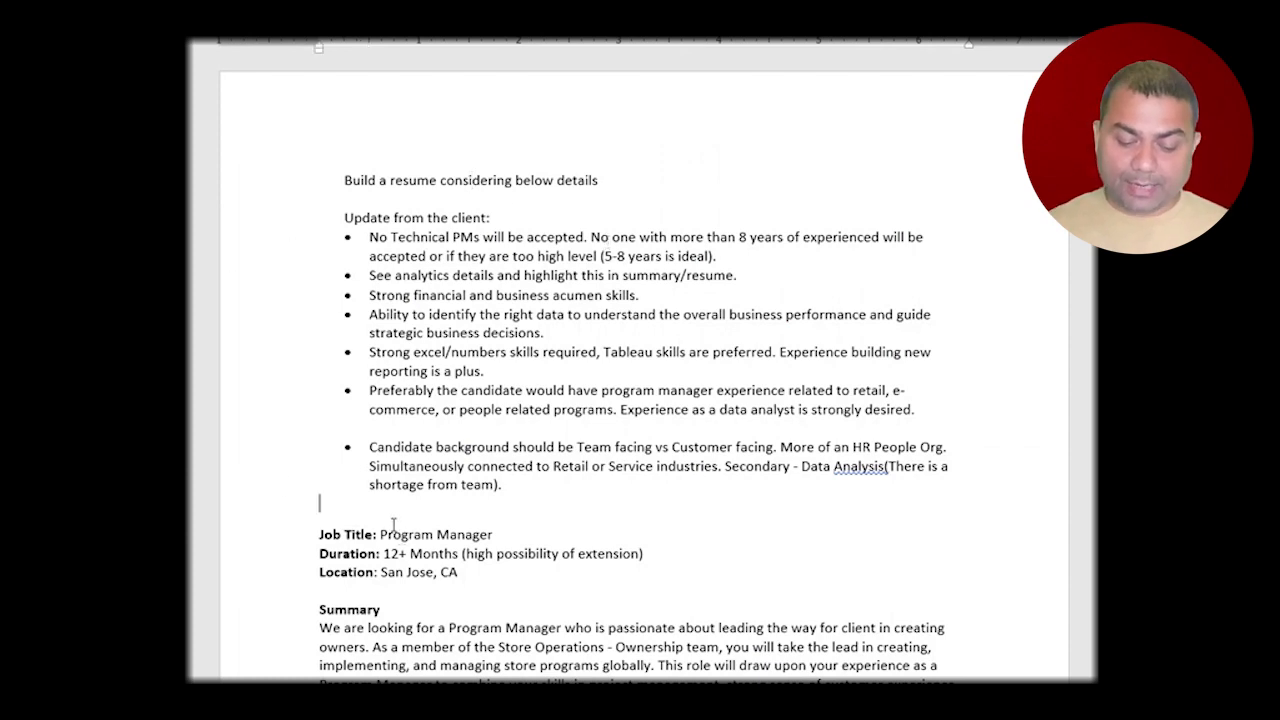
{"action": "key", "text": "Return"}
{"action": "type", "text": "Job D"}
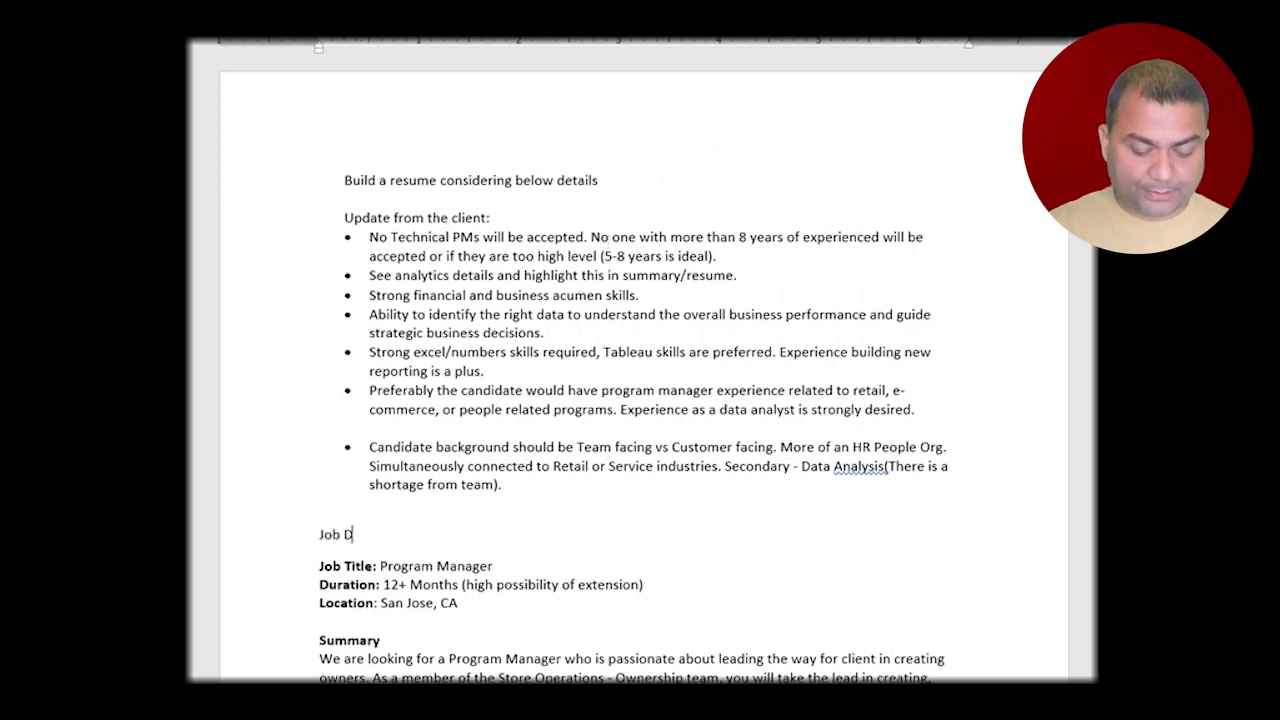
{"action": "type", "text": "etails"}
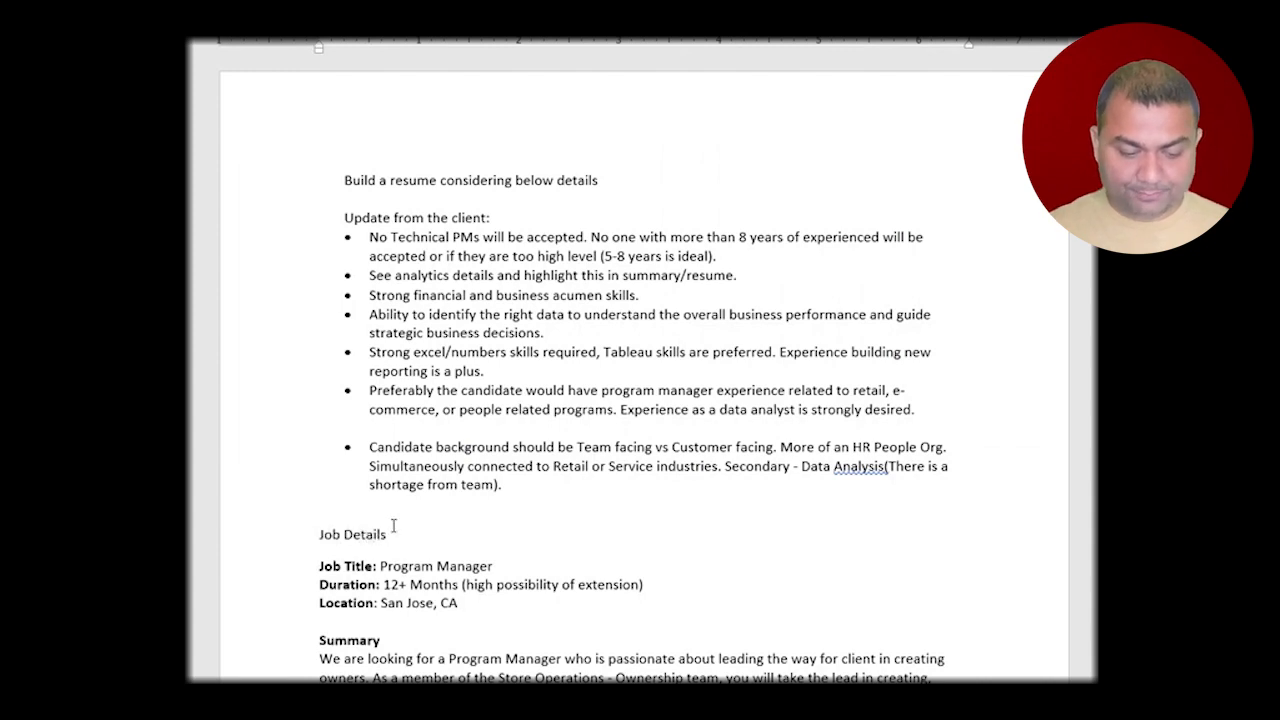
{"action": "key", "text": "ctrl+b"}
Make the client update heading bold and reword it to "Updates from the client:".
{"action": "left_click", "coordinate": [284, 228]}
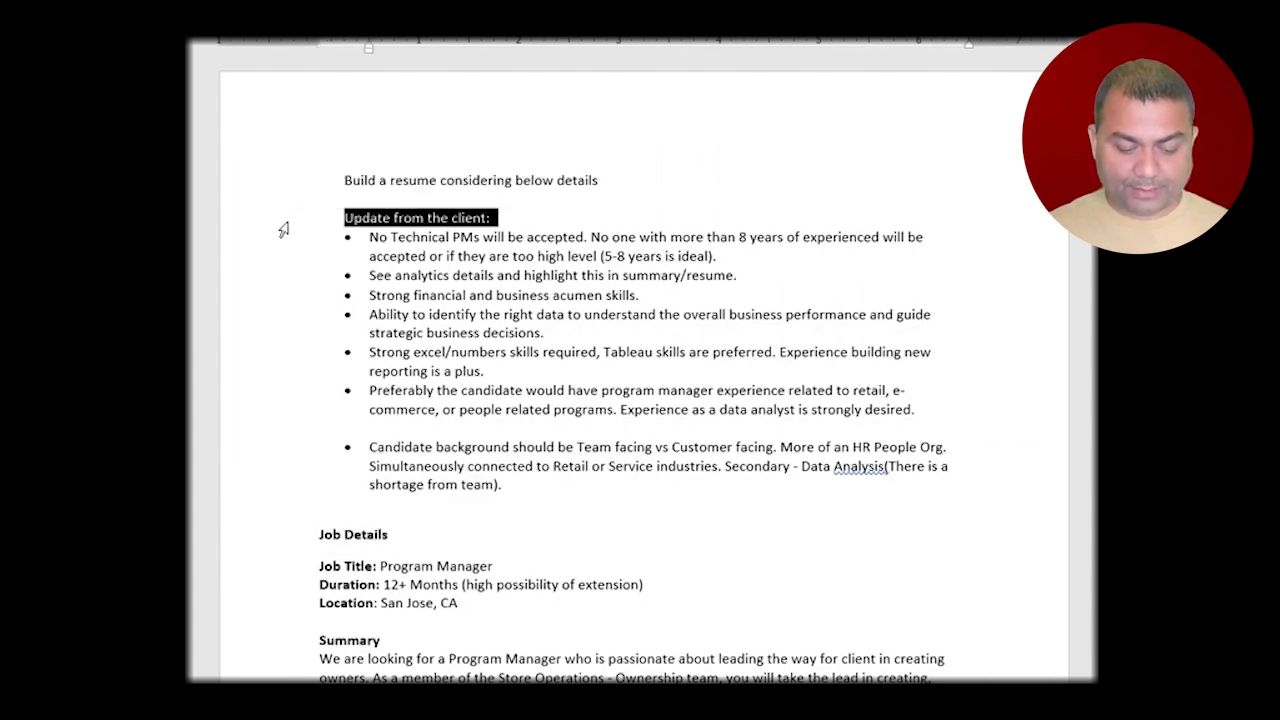
{"action": "key", "text": "ctrl+b"}
{"action": "left_click", "coordinate": [395, 217]}
{"action": "type", "text": "s"}
Reword the opening instruction as: Build a resume using below "Updates from the client" and "Job Details", in plain text on one line.
{"action": "left_click", "coordinate": [453, 180]}
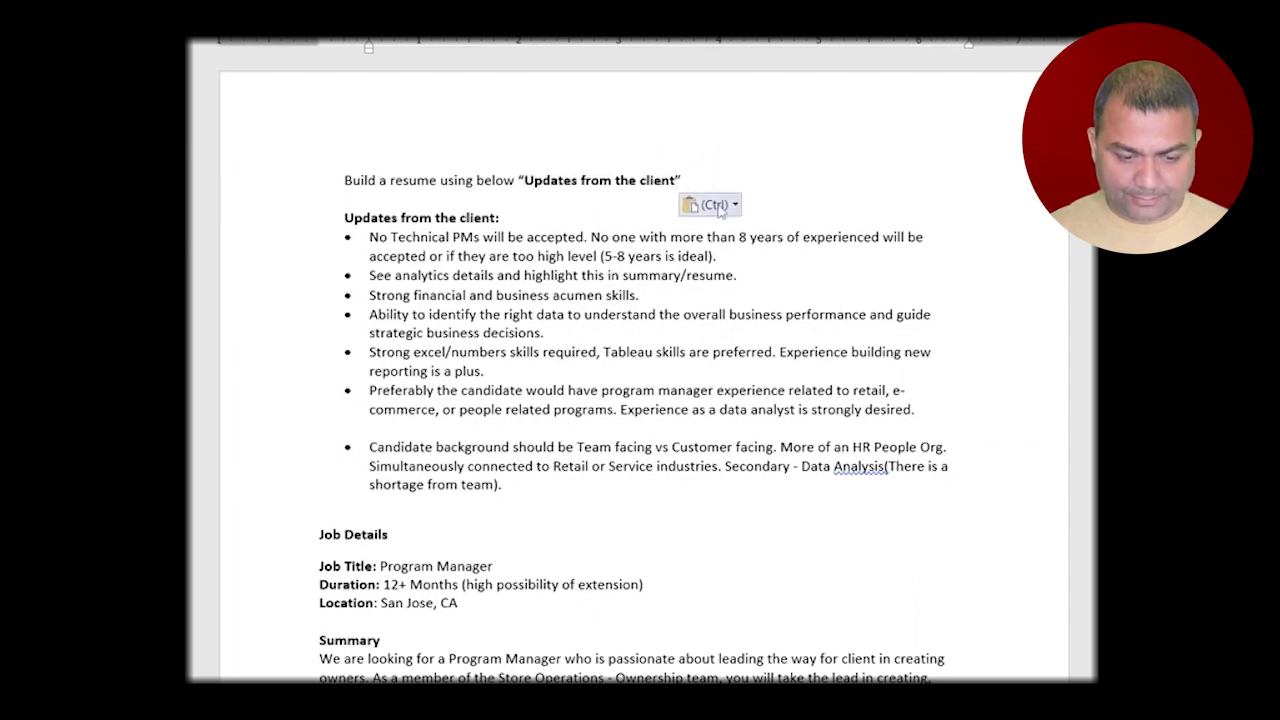
{"action": "left_click", "coordinate": [711, 204]}
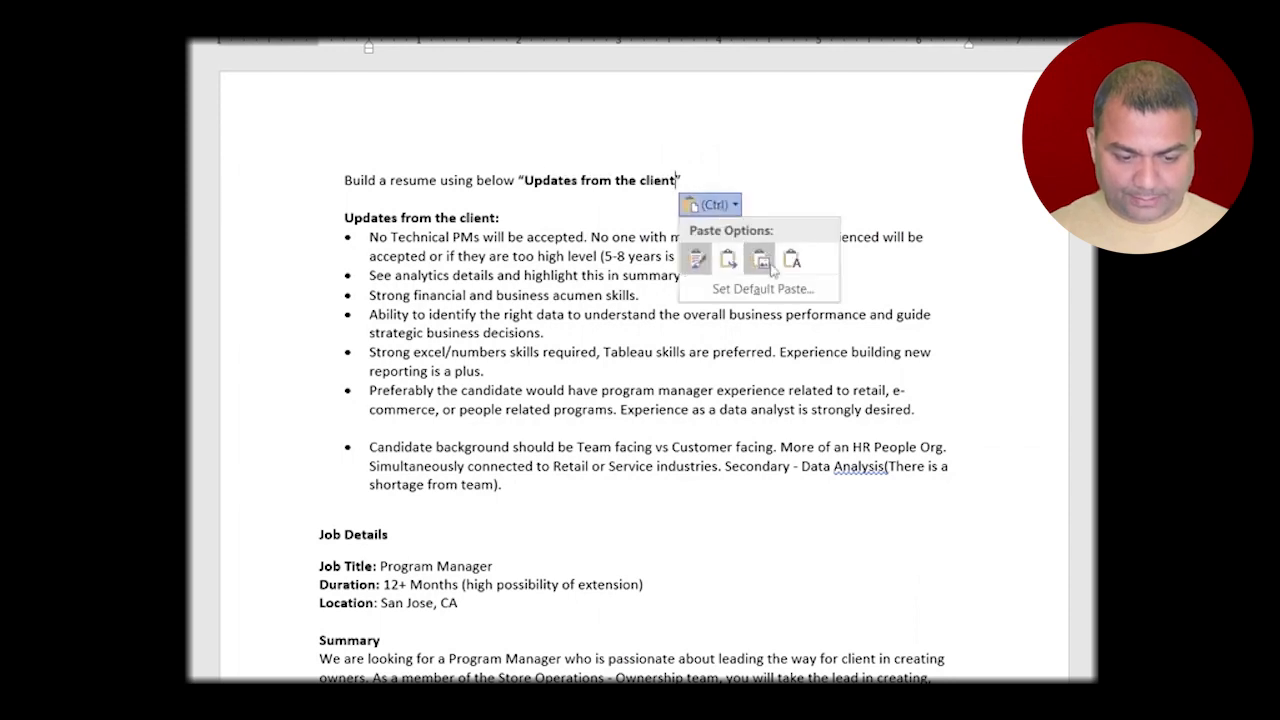
{"action": "left_click", "coordinate": [762, 262]}
{"action": "type", "text": "and"}
{"action": "type", "text": "\"Job Details\""}
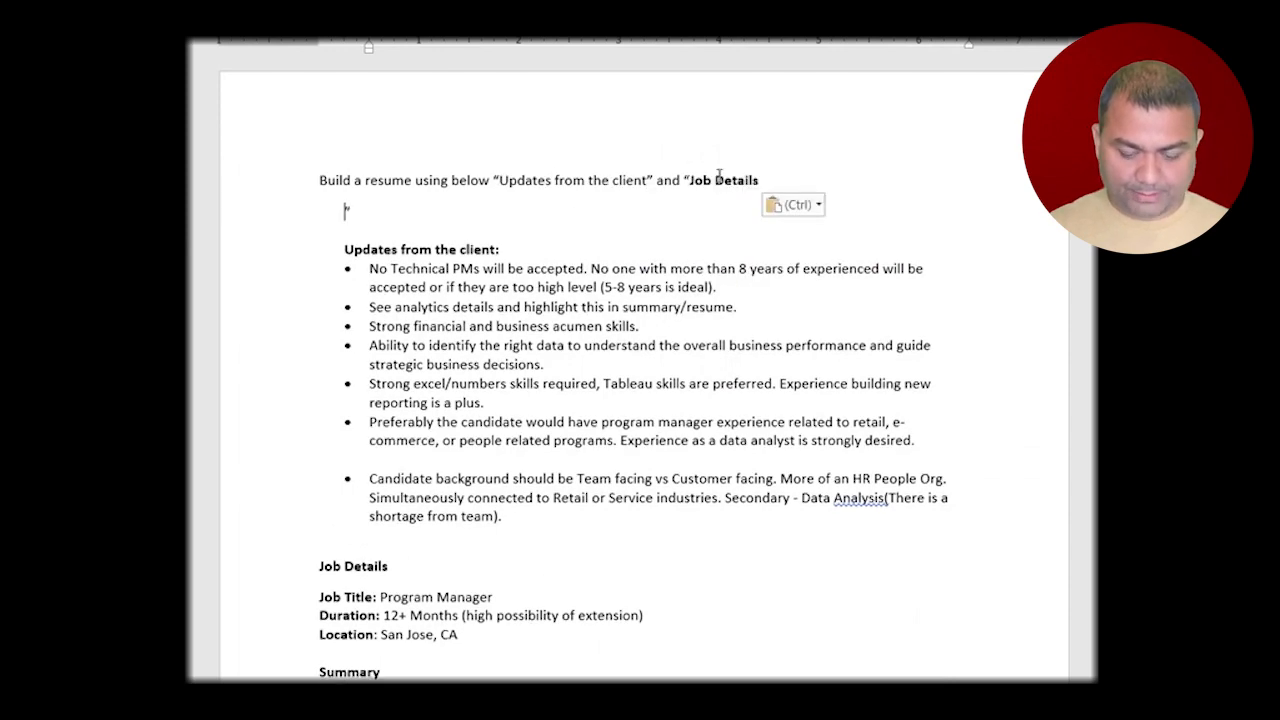
{"action": "key", "text": "ctrl+t"}
Copy the entire requirements document, switch to ChatGPT, and send it as a new message in the resume chat.
{"action": "key", "text": "ctrl+a"}
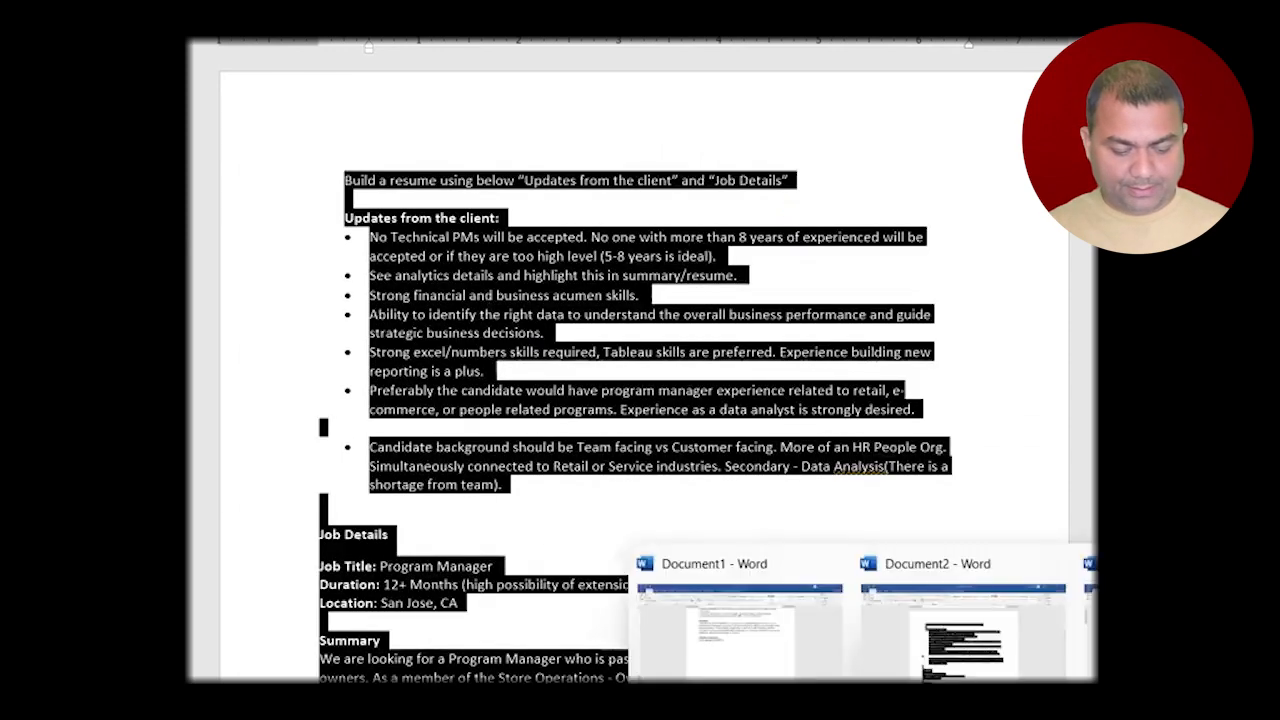
{"action": "left_click", "coordinate": [845, 651]}
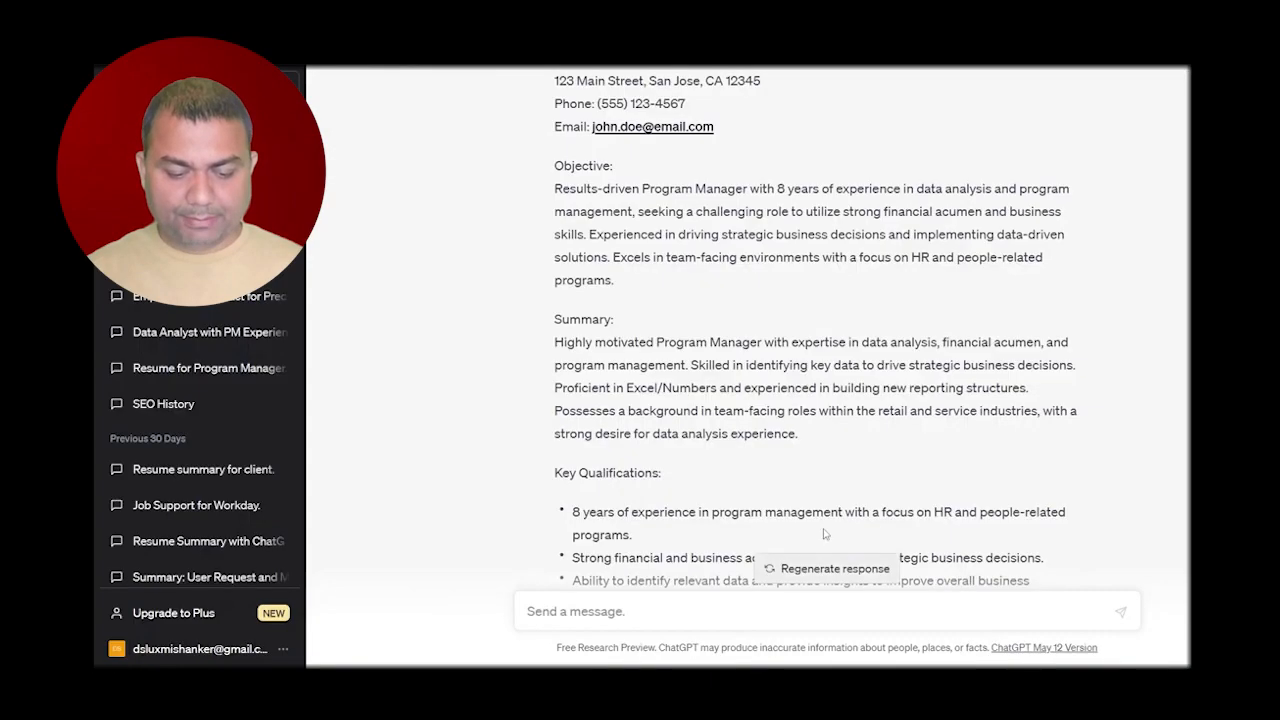
{"action": "scroll", "coordinate": [700, 450], "scroll_direction": "down", "scroll_amount": 5}
{"action": "scroll", "coordinate": [645, 480], "scroll_direction": "down", "scroll_amount": 5}
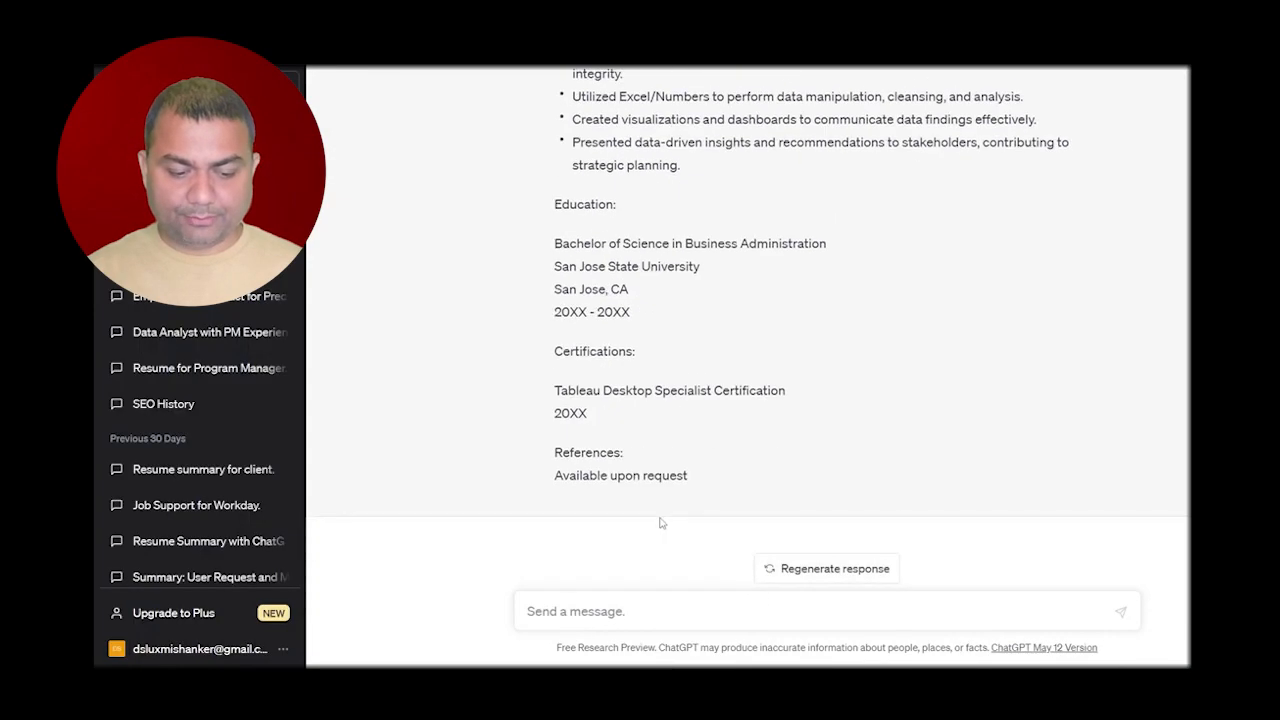
{"action": "left_click", "coordinate": [669, 606]}
{"action": "key", "text": "ctrl+v"}
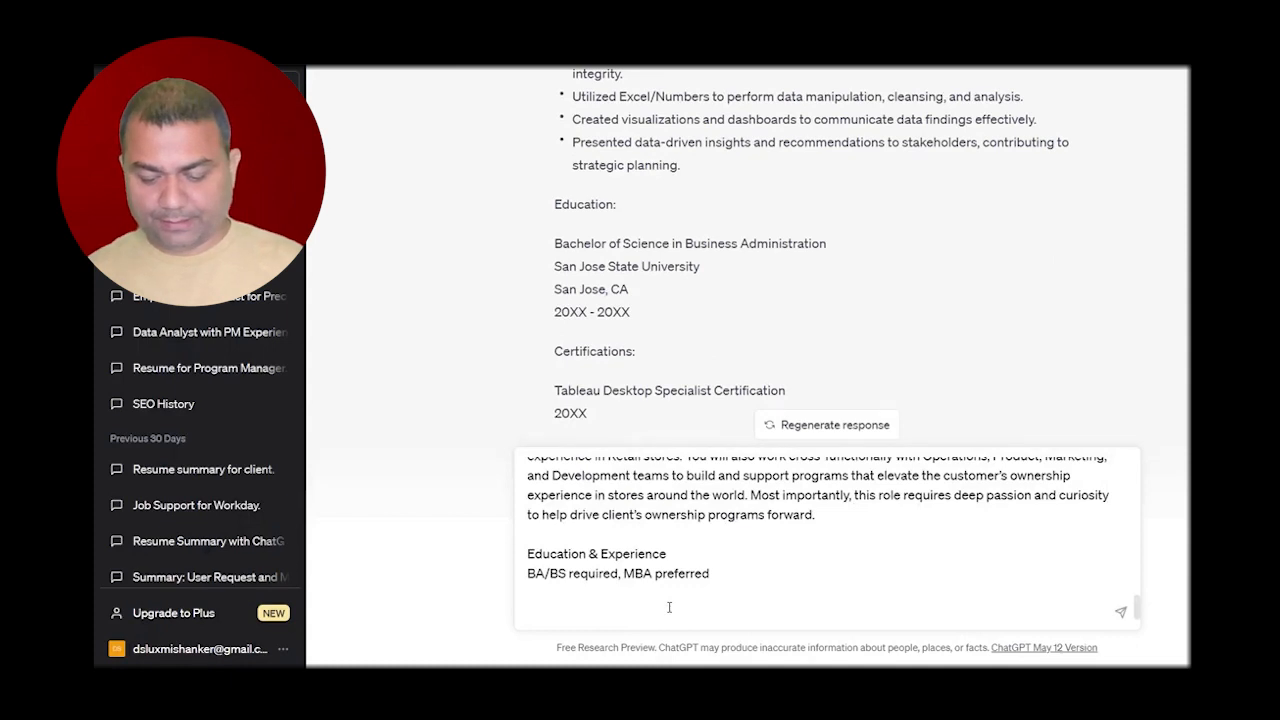
{"action": "key", "text": "Return"}
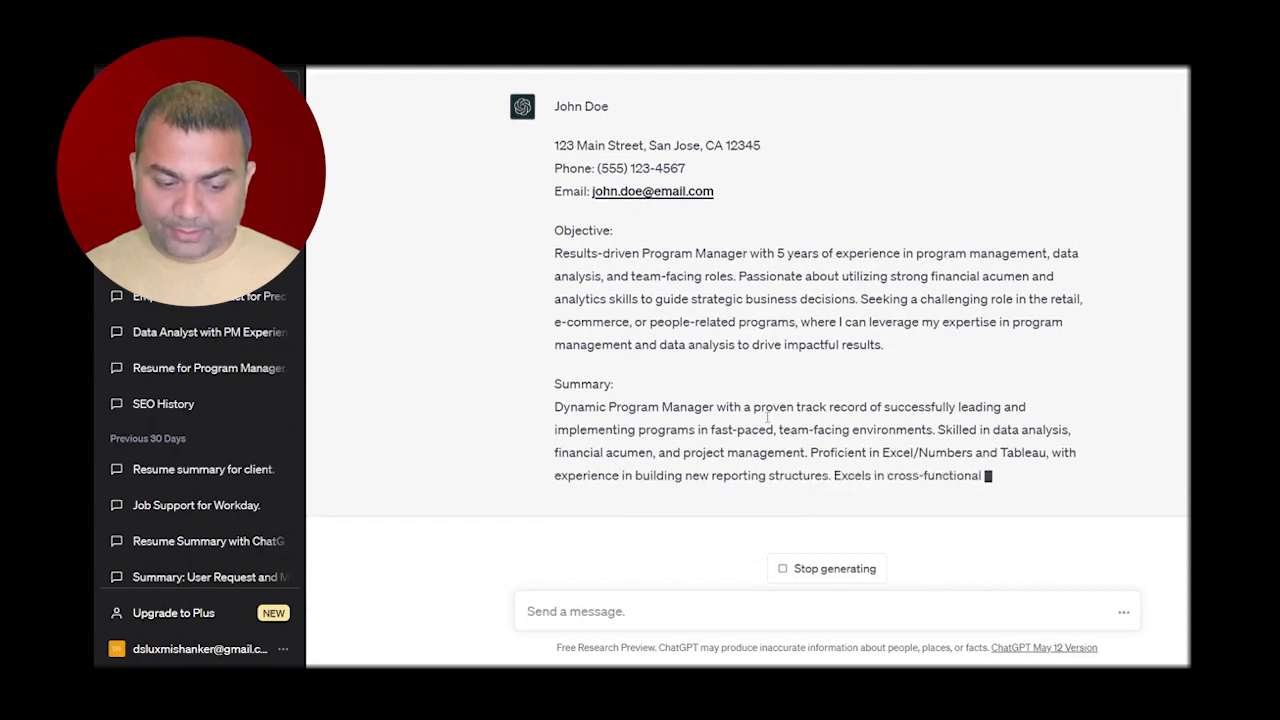
Review the Objective, Summary and Key Qualifications of the newly generated resume.
{"action": "left_click_drag", "start_coordinate": [557, 343], "coordinate": [558, 345]}
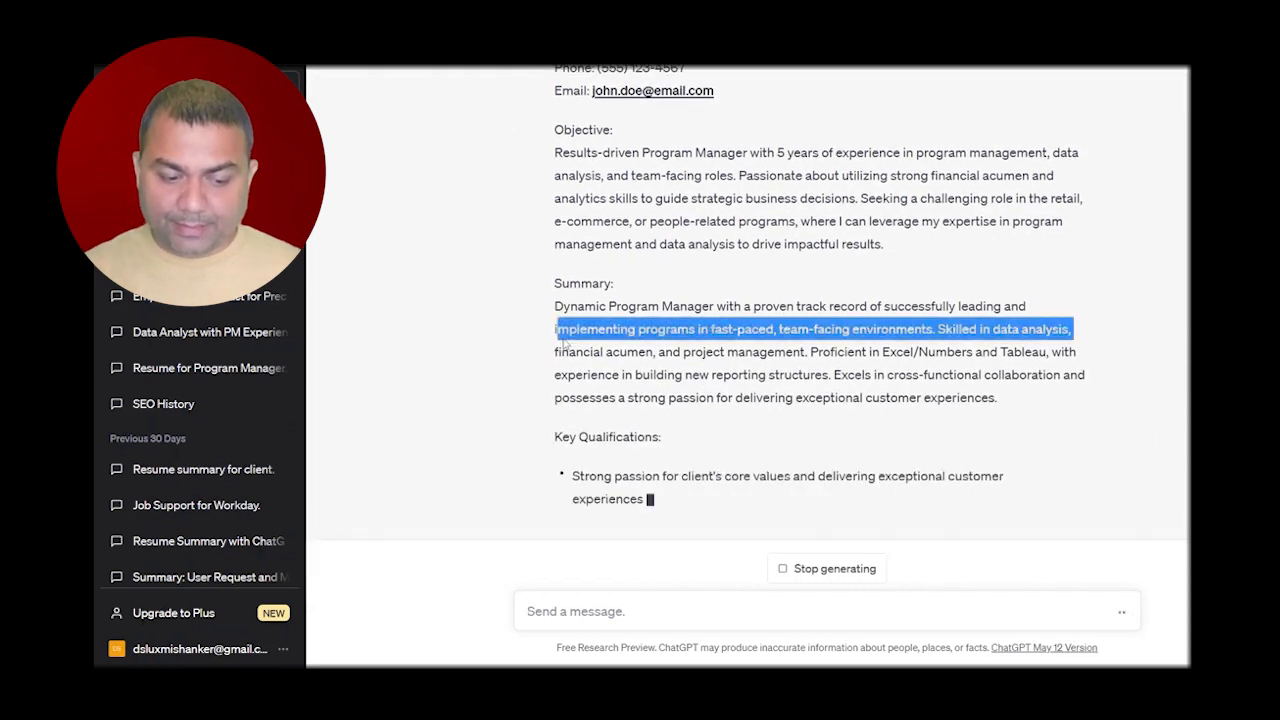
{"action": "left_click", "coordinate": [565, 301]}
{"action": "left_click_drag", "start_coordinate": [556, 282], "coordinate": [1048, 192]}
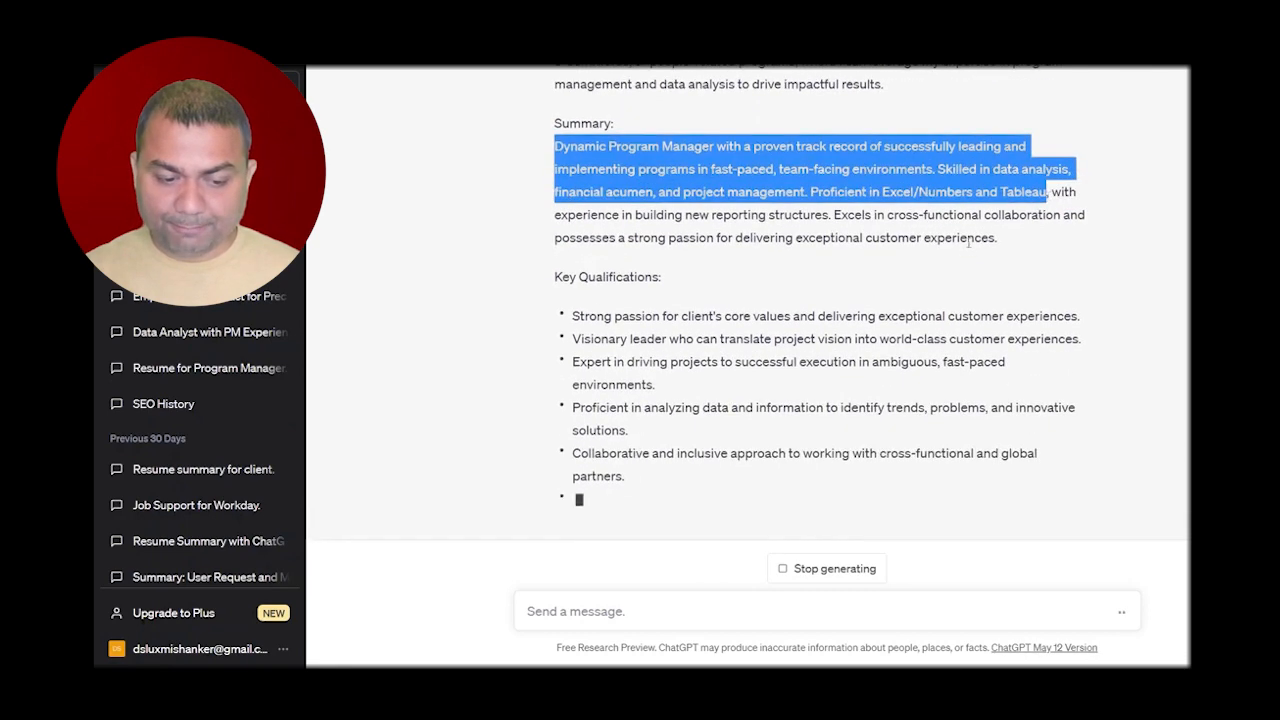
{"action": "scroll", "coordinate": [965, 245], "scroll_direction": "up", "scroll_amount": 2}
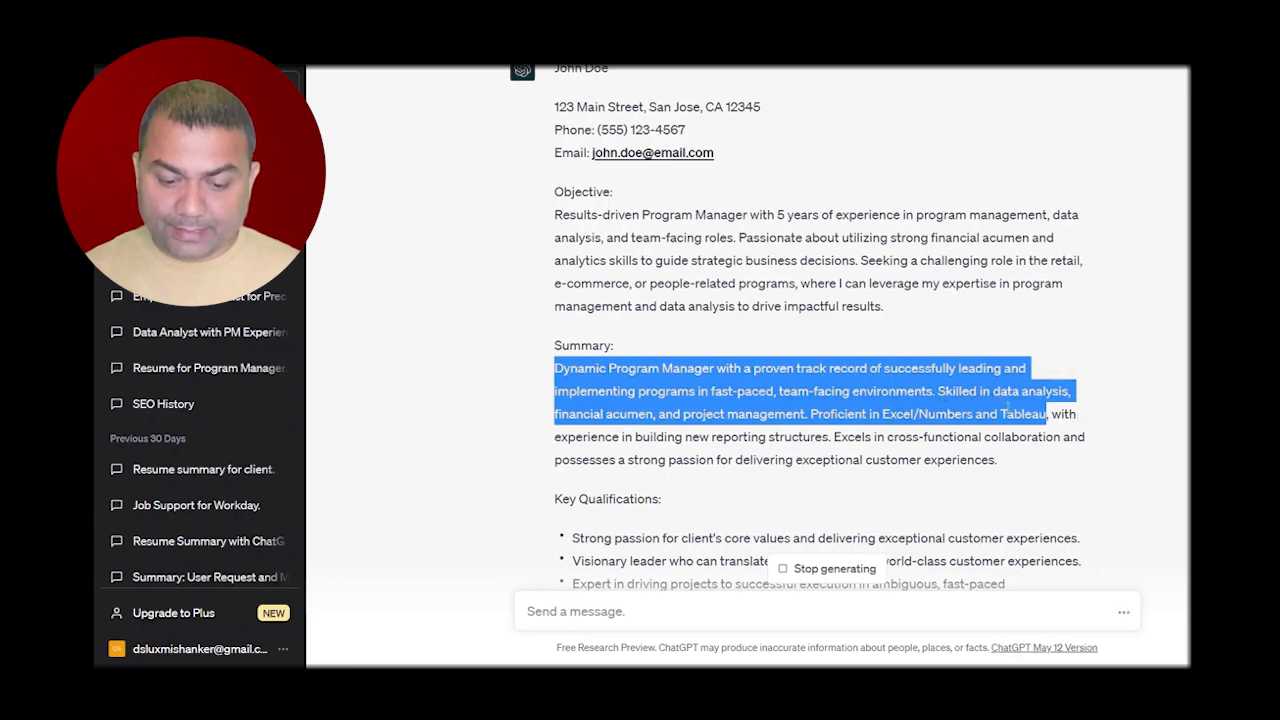
{"action": "scroll", "coordinate": [858, 437], "scroll_direction": "down", "scroll_amount": 2}
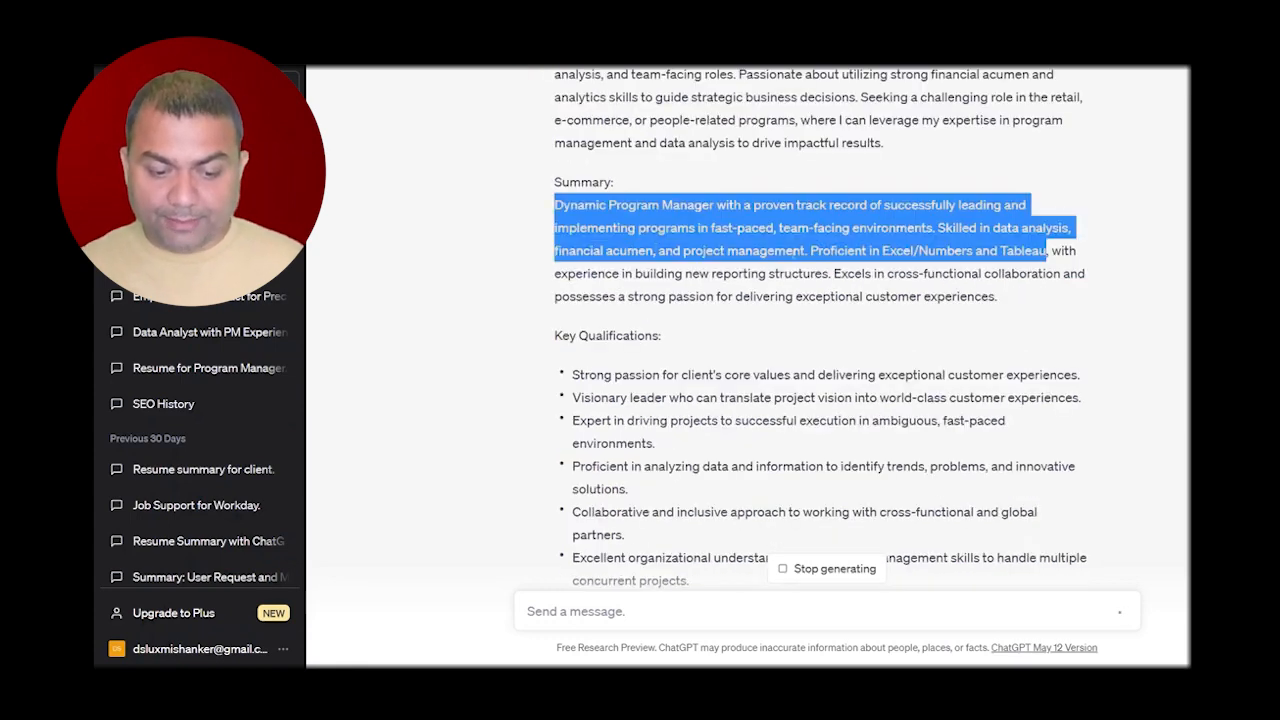
{"action": "left_click", "coordinate": [890, 265]}
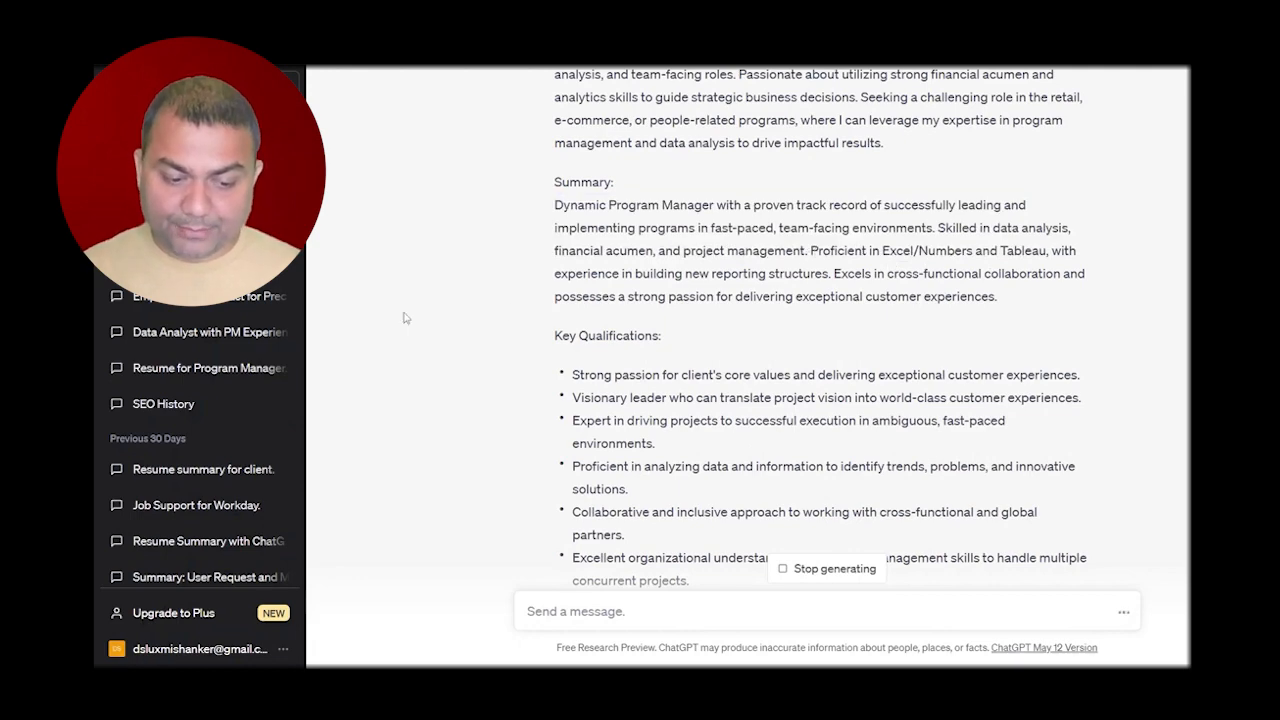
{"action": "scroll", "coordinate": [765, 390], "scroll_direction": "down", "scroll_amount": 2}
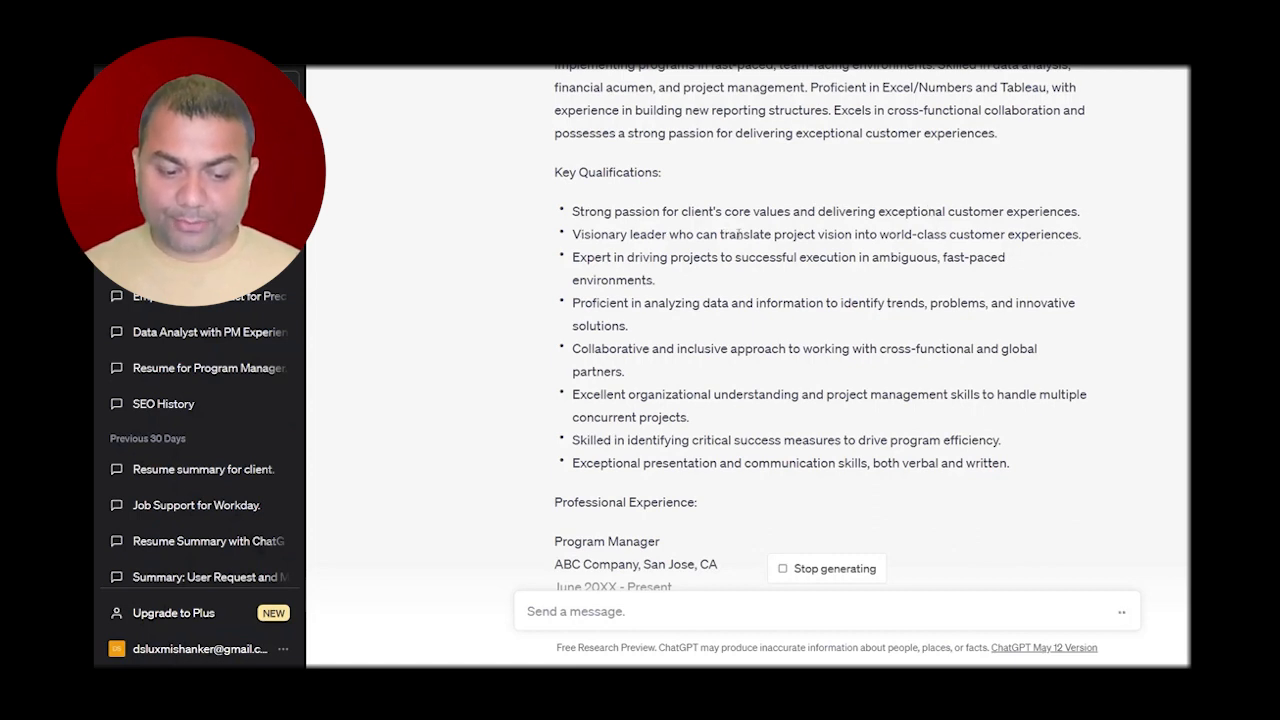
Examine the Program Manager and Data Analyst experience bullets, then the Education, Certifications and References sections.
{"action": "scroll", "coordinate": [820, 414], "scroll_direction": "down", "scroll_amount": 4}
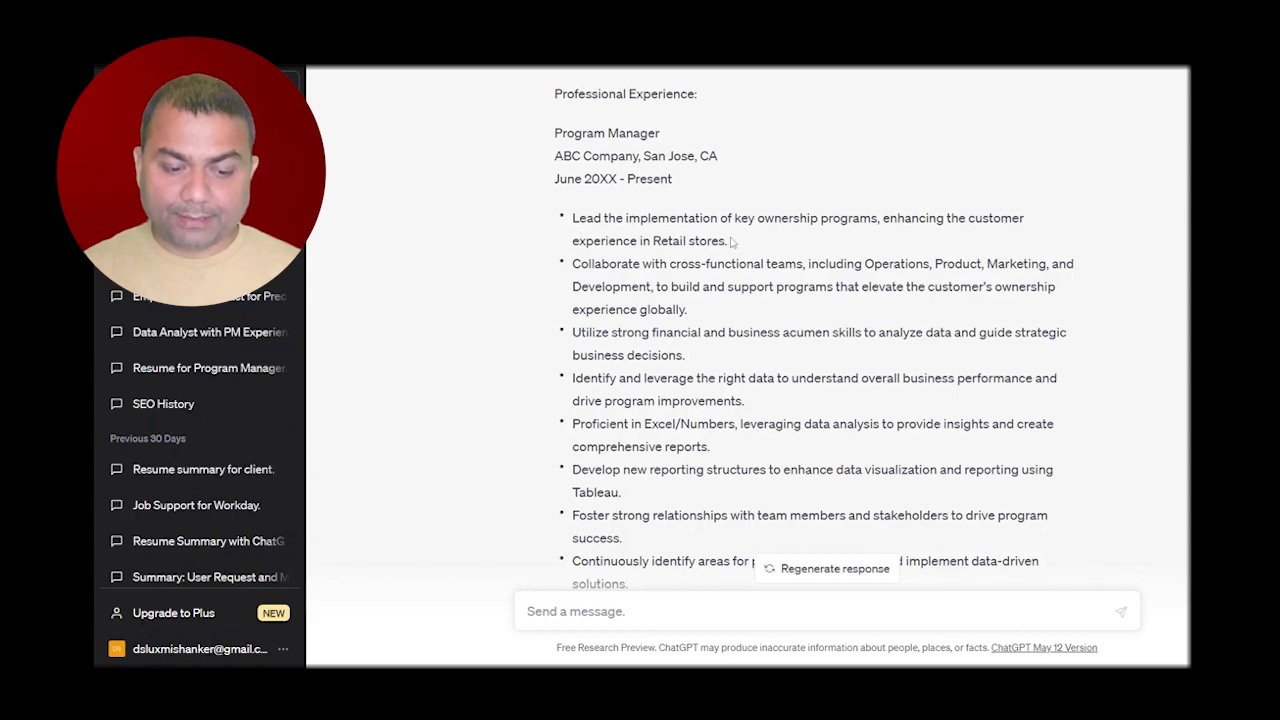
{"action": "left_click_drag", "start_coordinate": [731, 244], "coordinate": [572, 229]}
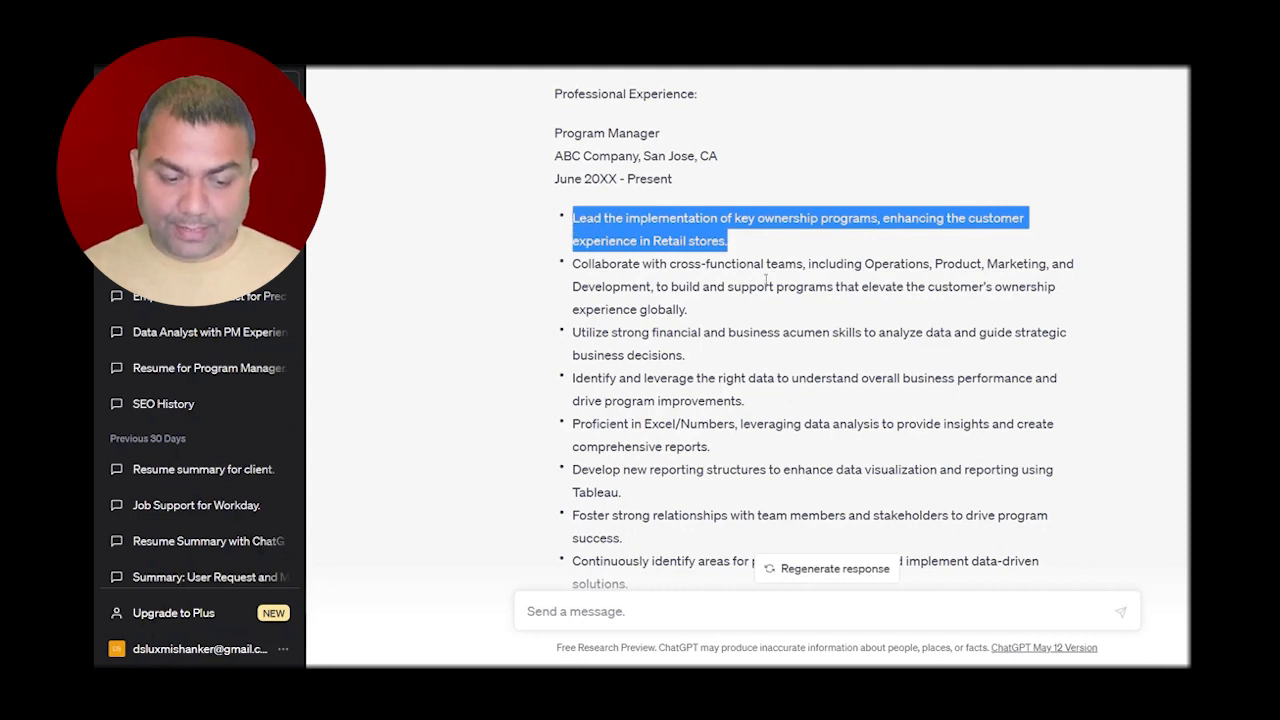
{"action": "scroll", "coordinate": [725, 420], "scroll_direction": "down", "scroll_amount": 1}
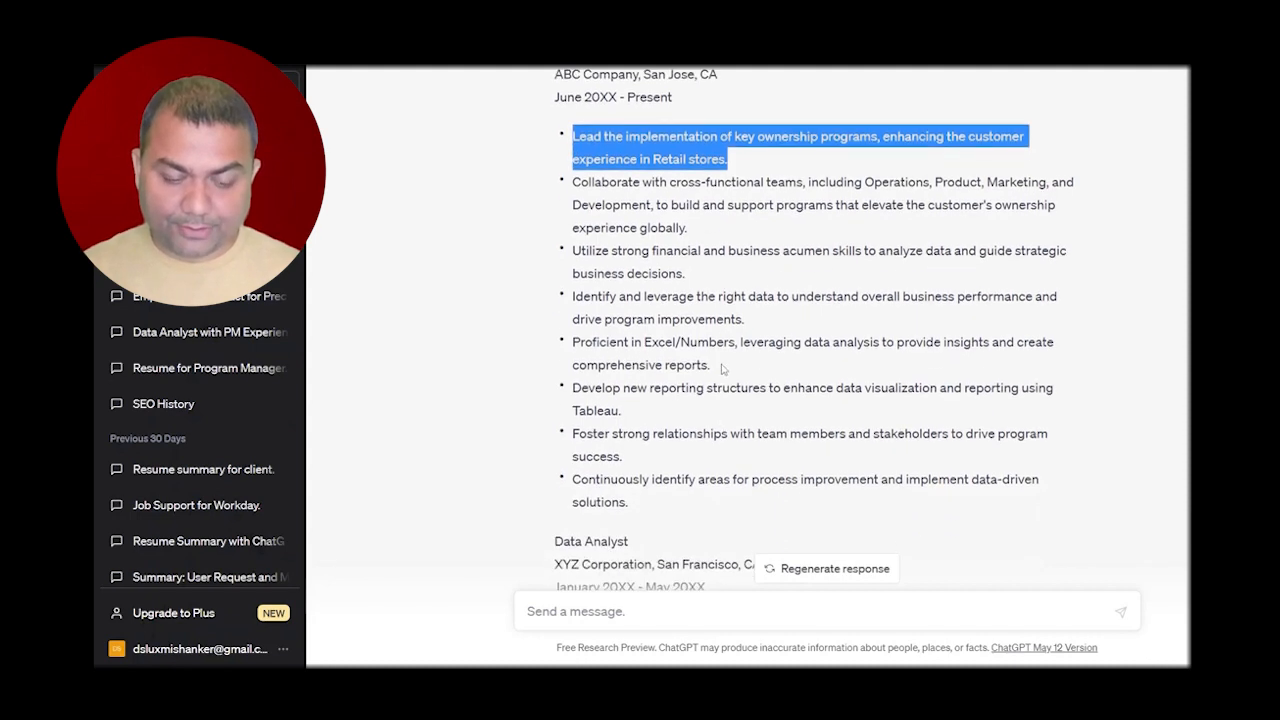
{"action": "left_click_drag", "start_coordinate": [712, 367], "coordinate": [631, 344]}
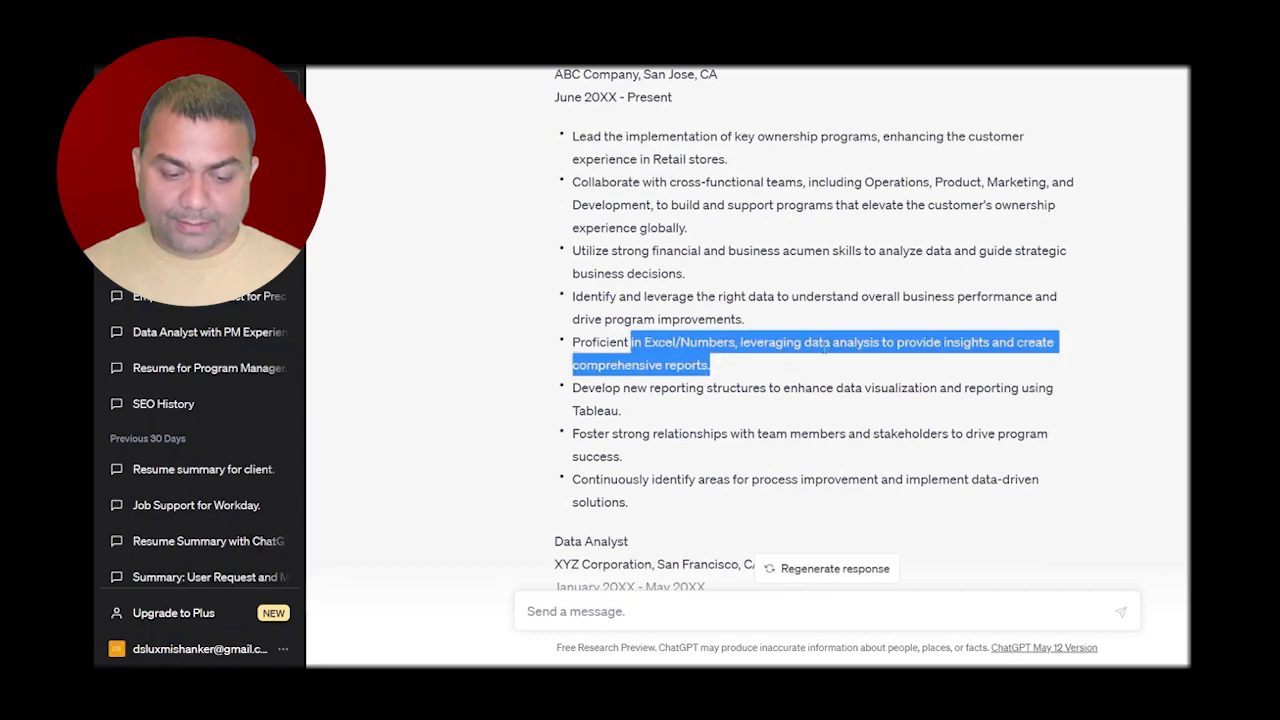
{"action": "scroll", "coordinate": [862, 380], "scroll_direction": "down", "scroll_amount": 2}
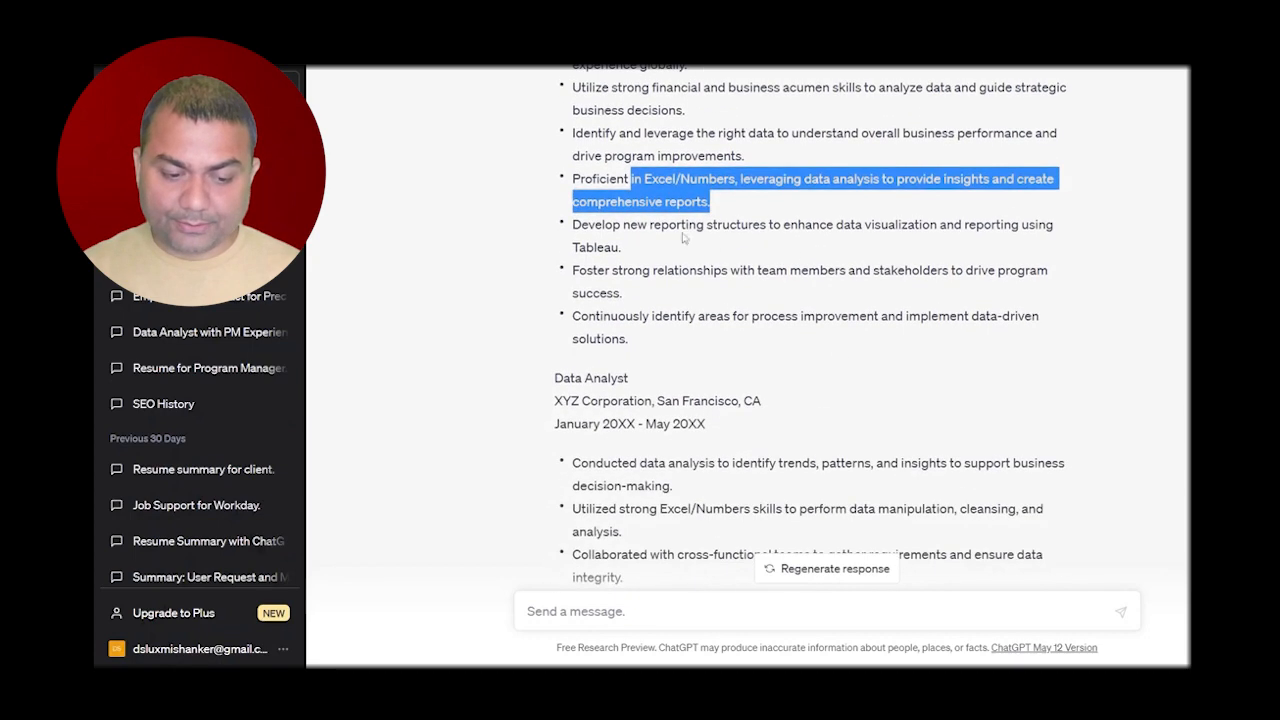
{"action": "left_click_drag", "start_coordinate": [639, 226], "coordinate": [950, 222]}
{"action": "scroll", "coordinate": [770, 298], "scroll_direction": "down", "scroll_amount": 3}
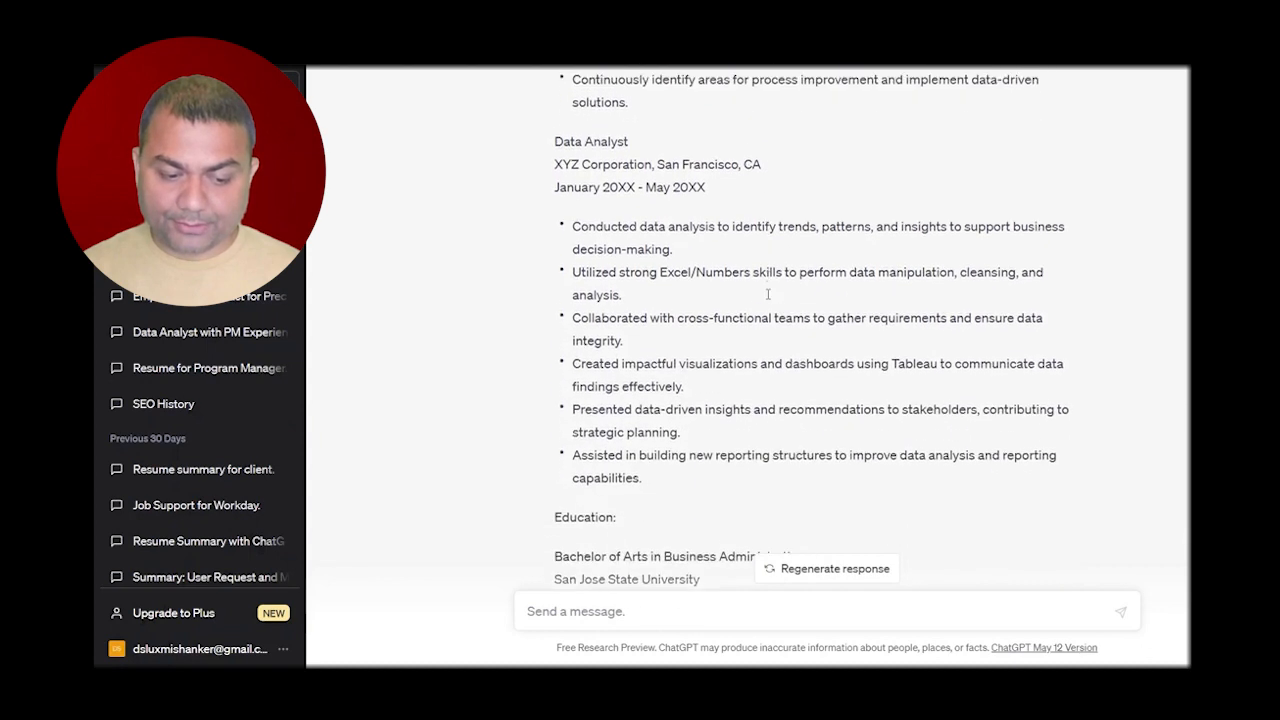
{"action": "left_click_drag", "start_coordinate": [675, 244], "coordinate": [580, 218]}
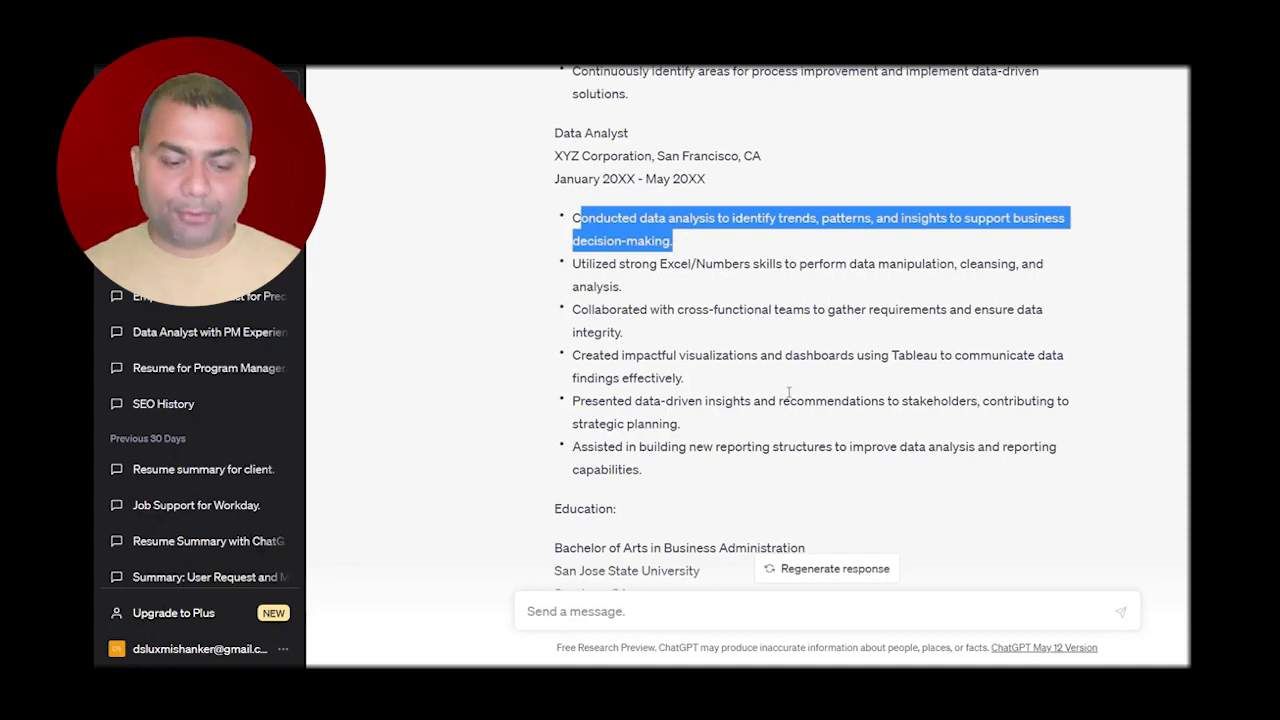
{"action": "left_click", "coordinate": [674, 303]}
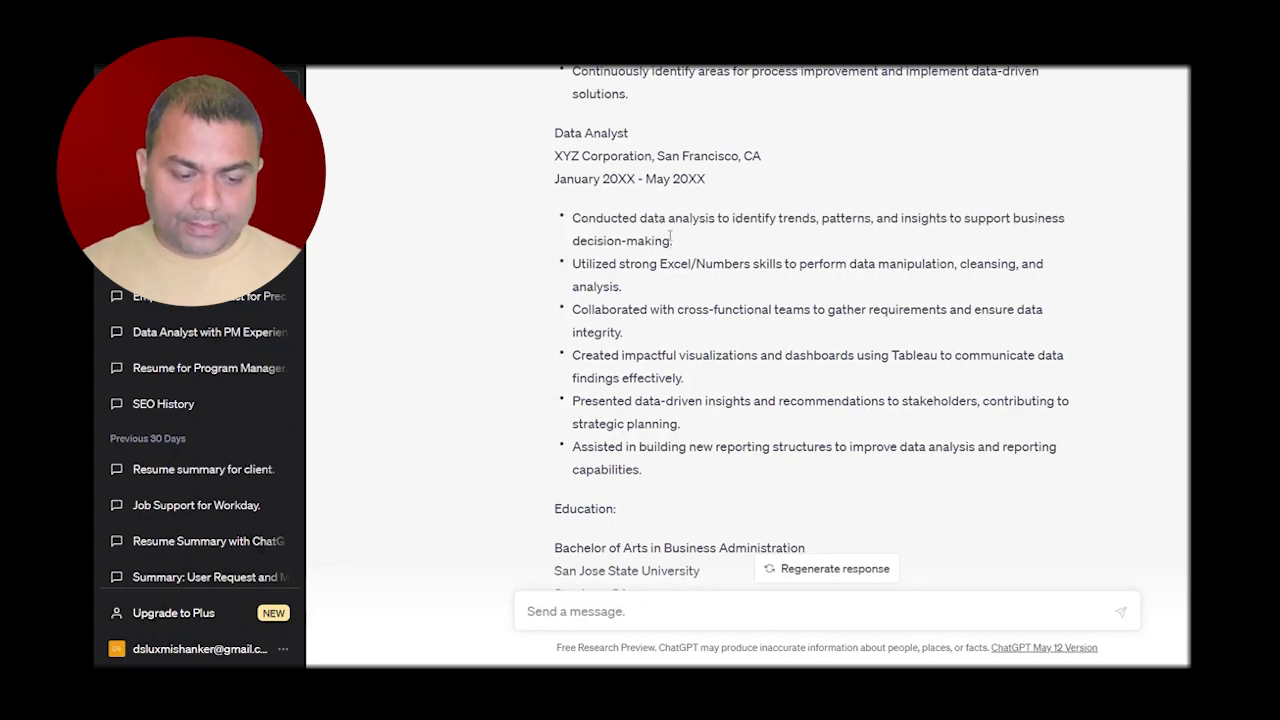
{"action": "left_click_drag", "start_coordinate": [671, 237], "coordinate": [574, 216]}
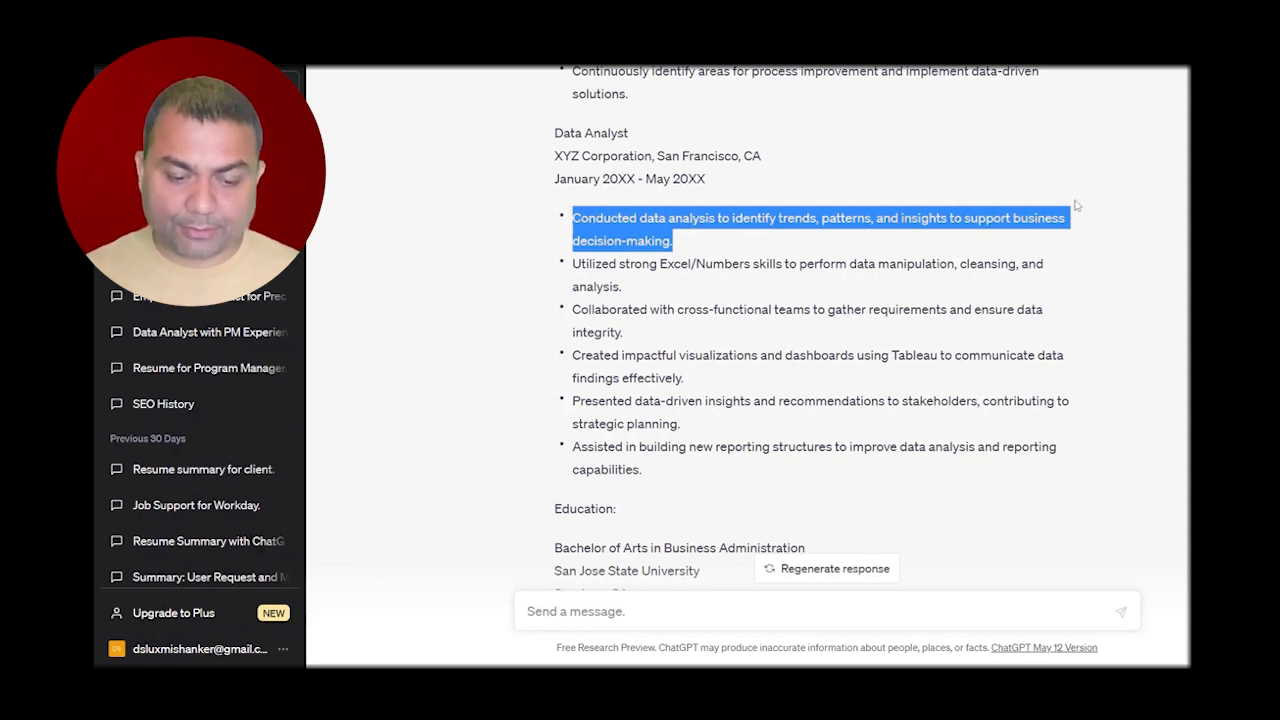
{"action": "scroll", "coordinate": [845, 382], "scroll_direction": "down", "scroll_amount": 3}
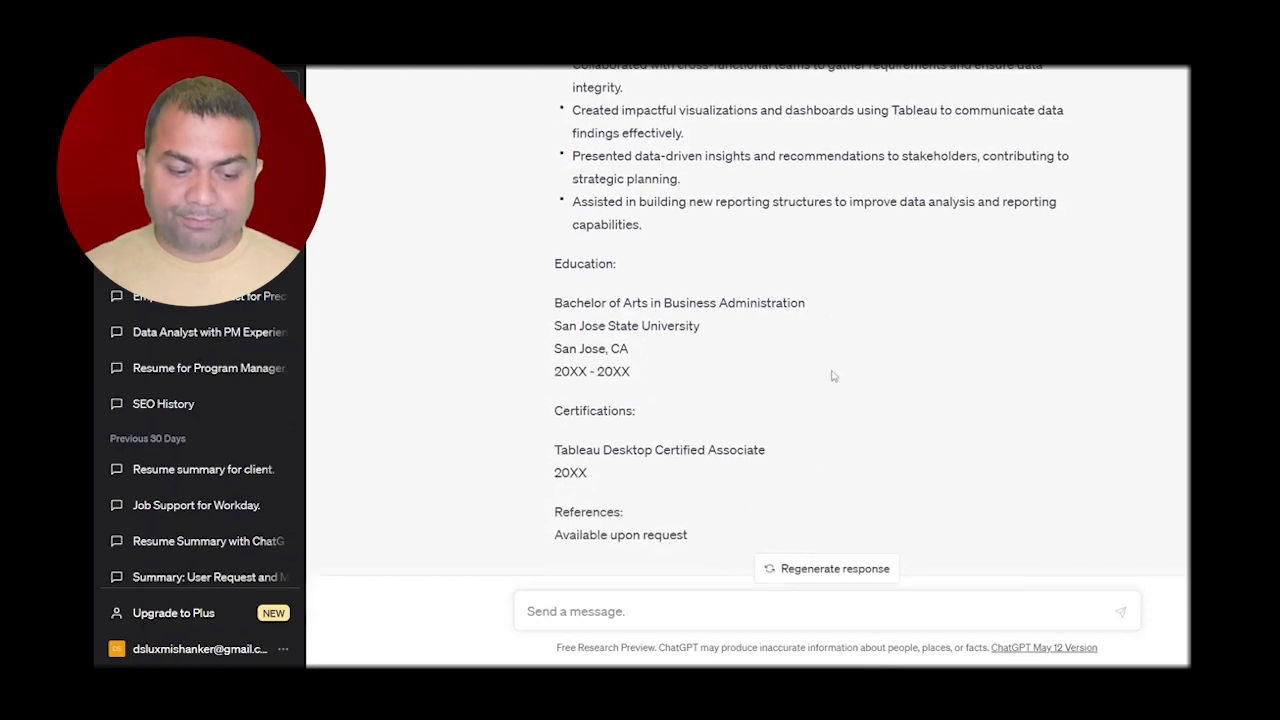
Go back over the resume from its experience bullets up to the Objective, then recheck Key Qualifications and Professional Experience.
{"action": "scroll", "coordinate": [694, 378], "scroll_direction": "up", "scroll_amount": 7}
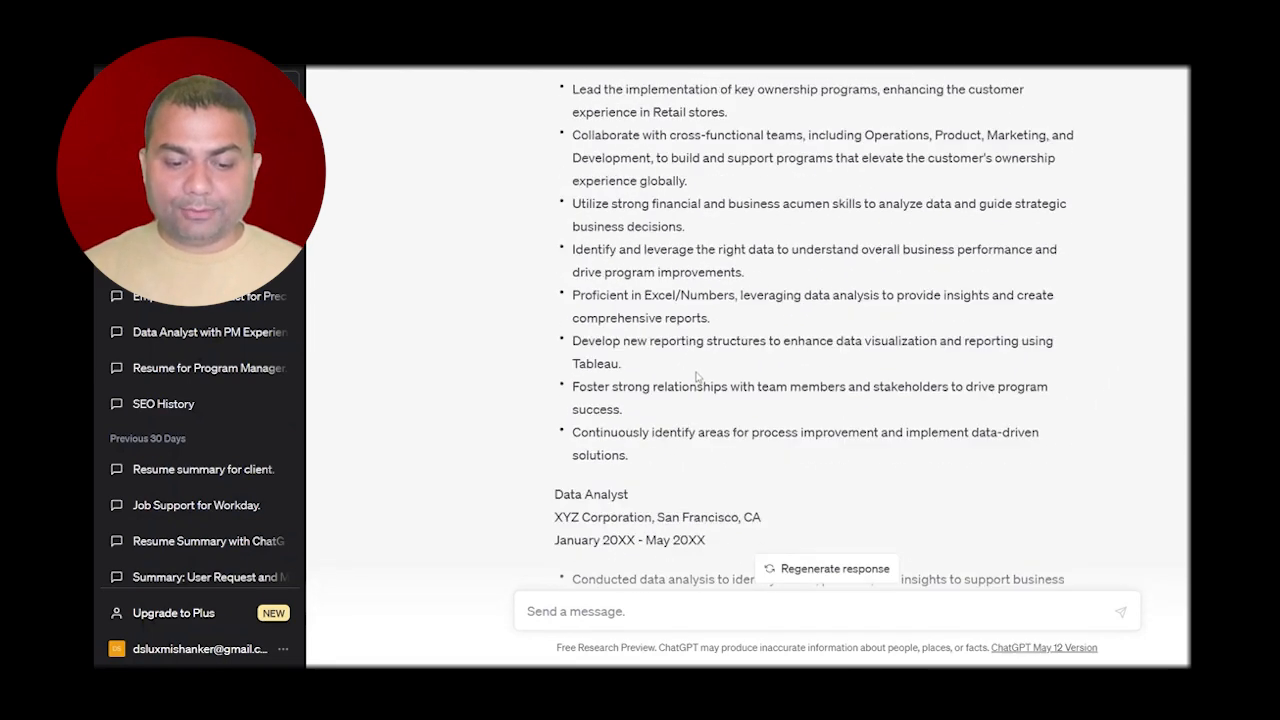
{"action": "scroll", "coordinate": [697, 377], "scroll_direction": "up", "scroll_amount": 5}
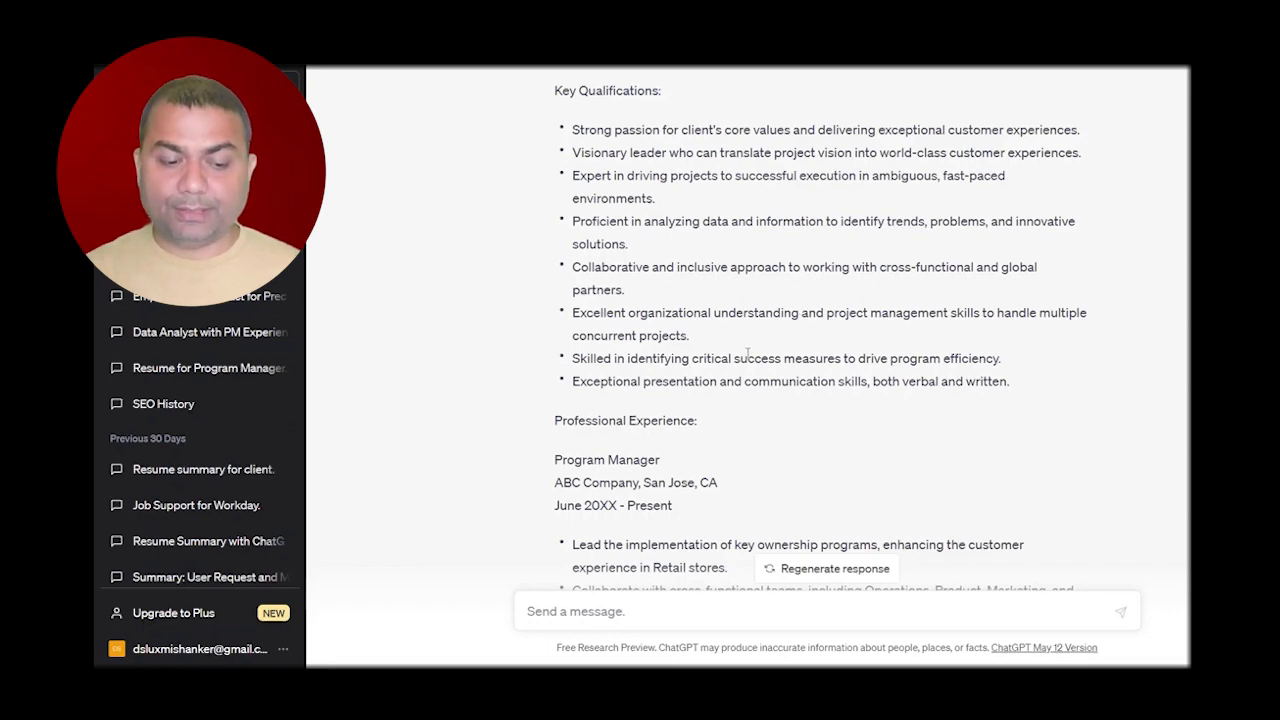
{"action": "scroll", "coordinate": [748, 353], "scroll_direction": "up", "scroll_amount": 5}
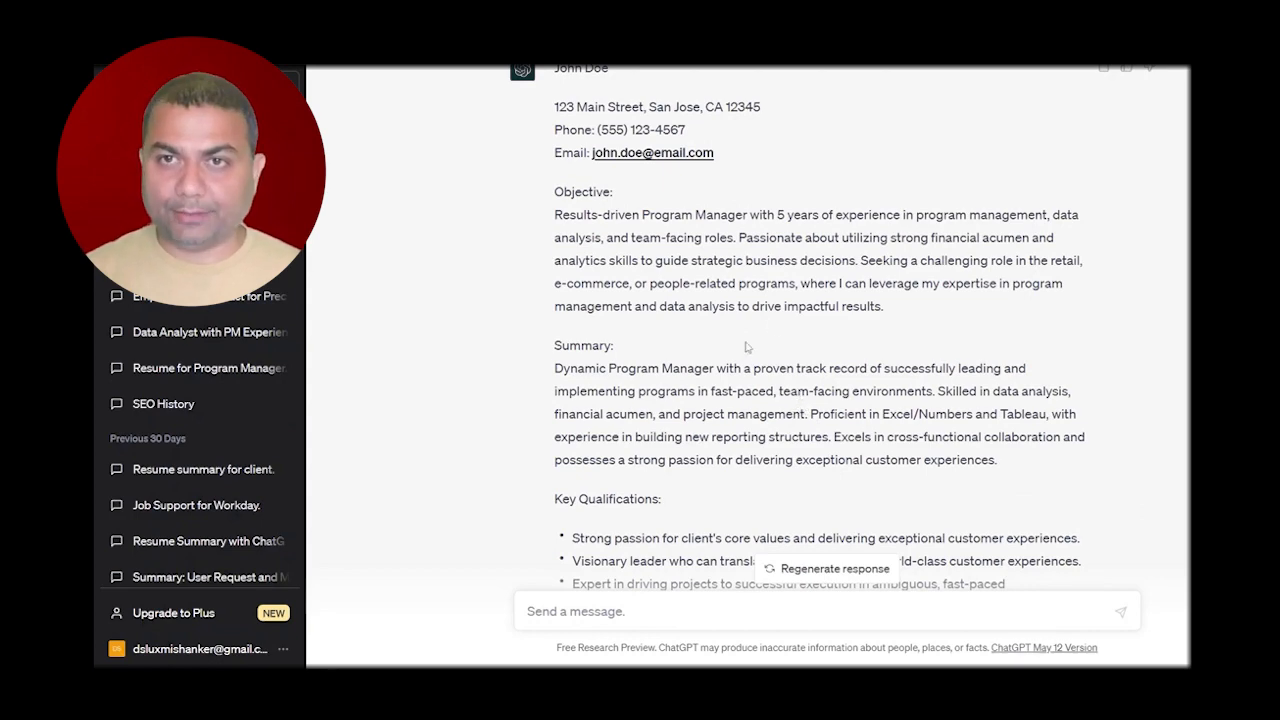
{"action": "scroll", "coordinate": [748, 360], "scroll_direction": "down", "scroll_amount": 4}
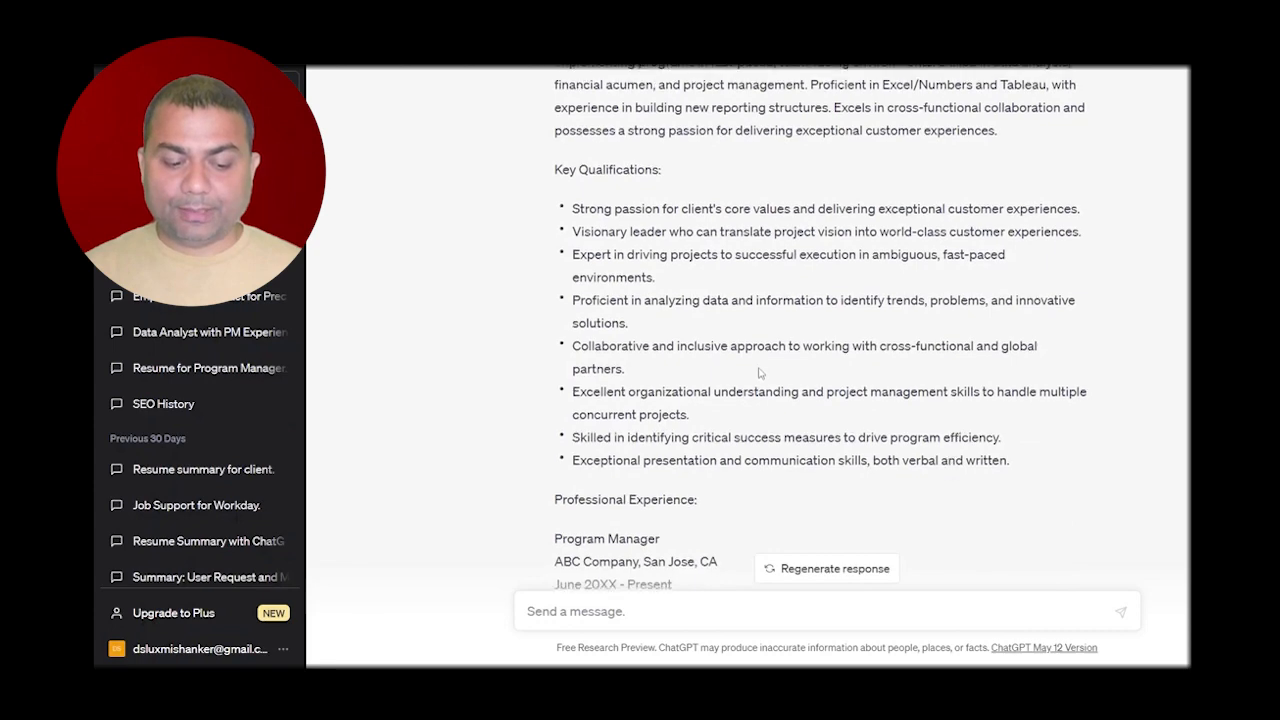
{"action": "scroll", "coordinate": [757, 366], "scroll_direction": "down", "scroll_amount": 3}
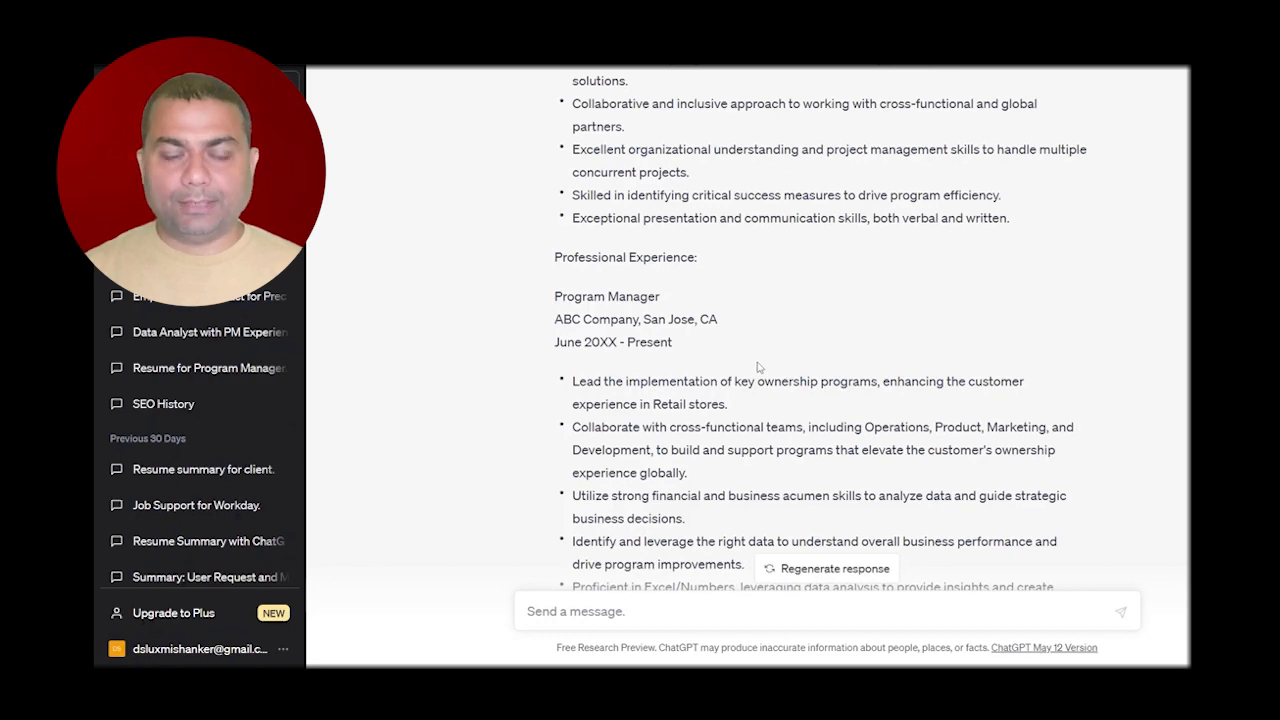
Send the message "Can you give boolean search for Dice, Monster and Career Builder to search best candidates?" in the resume chat.
{"action": "scroll", "coordinate": [757, 400], "scroll_direction": "down", "scroll_amount": 10}
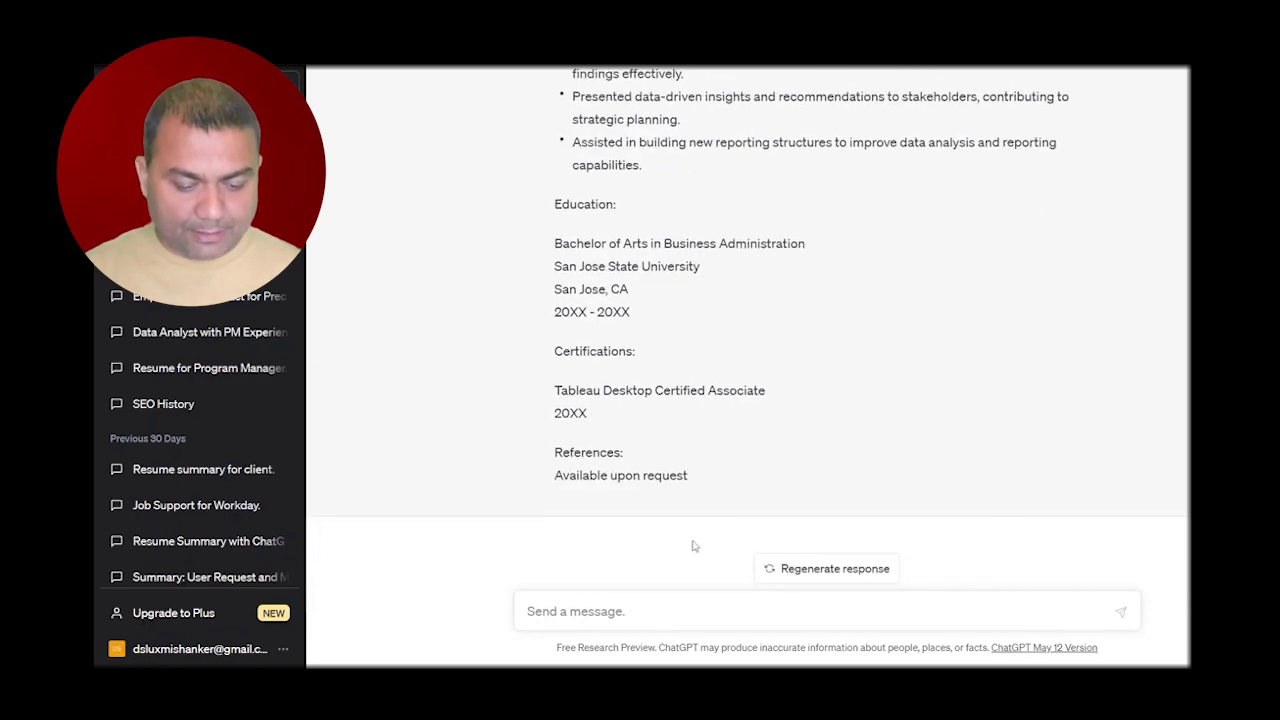
{"action": "left_click", "coordinate": [625, 614]}
{"action": "type", "text": "Can you "}
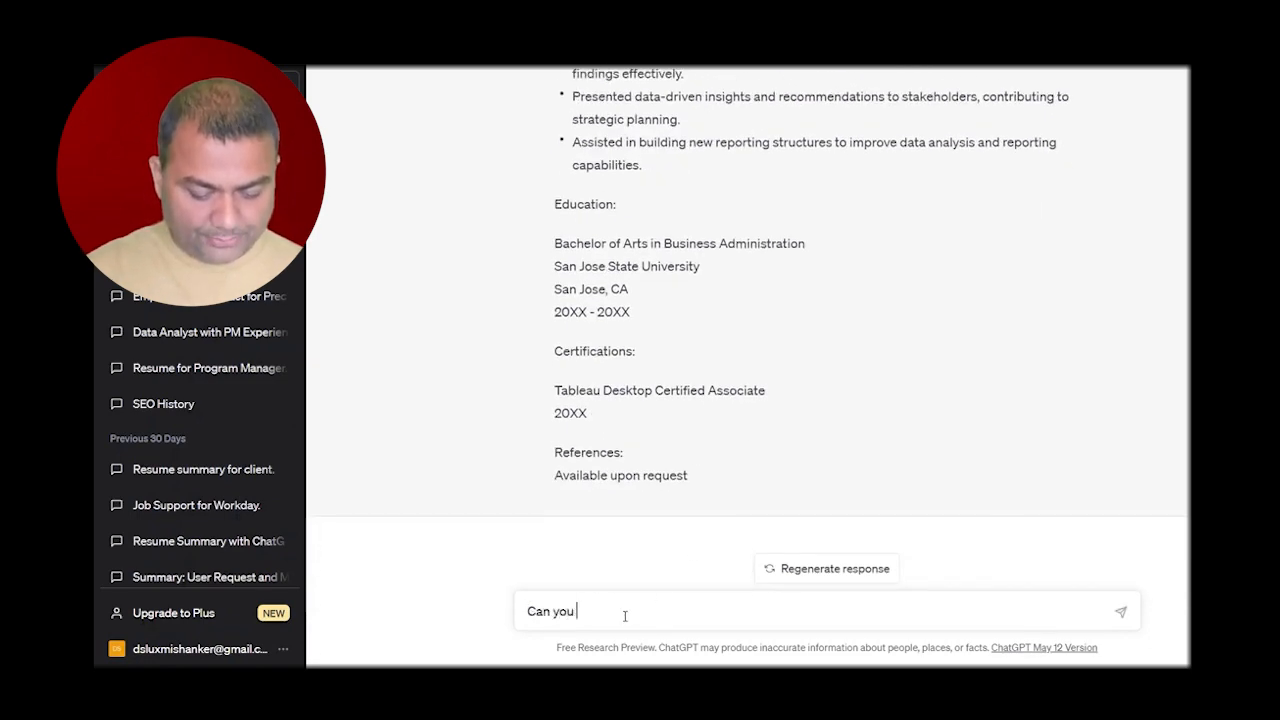
{"action": "type", "text": "give boolea"}
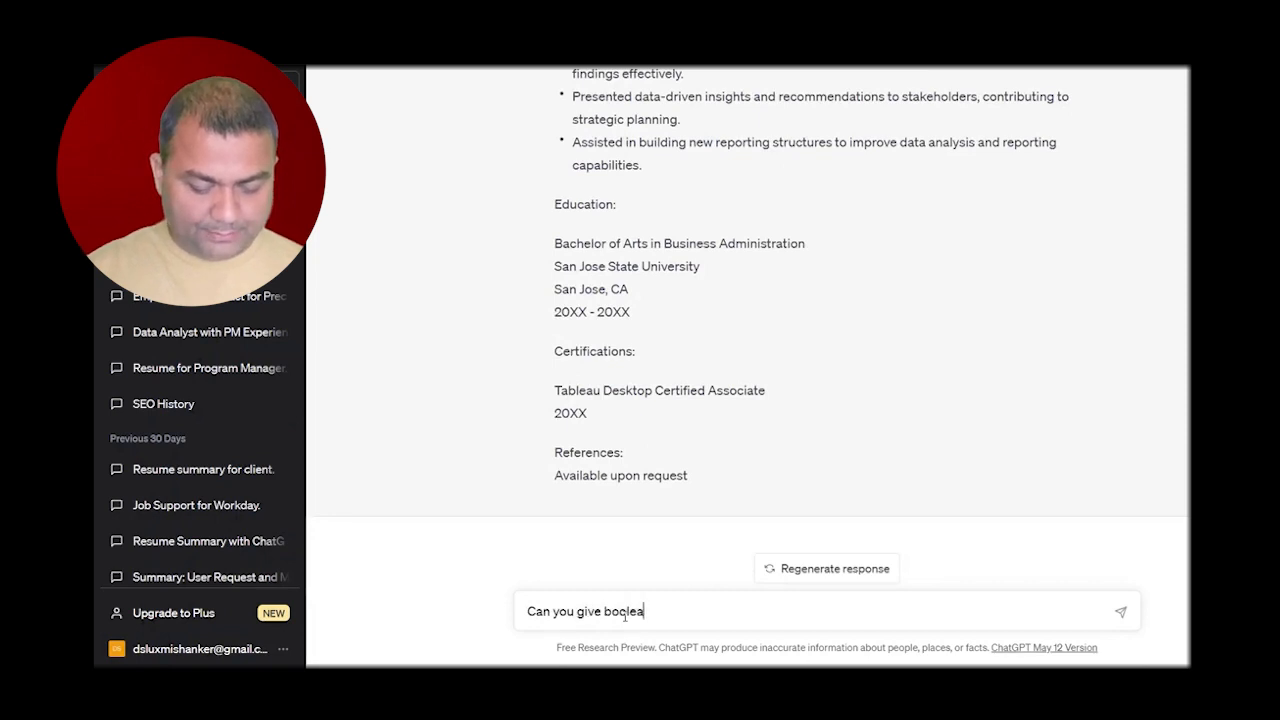
{"action": "type", "text": "n search for "}
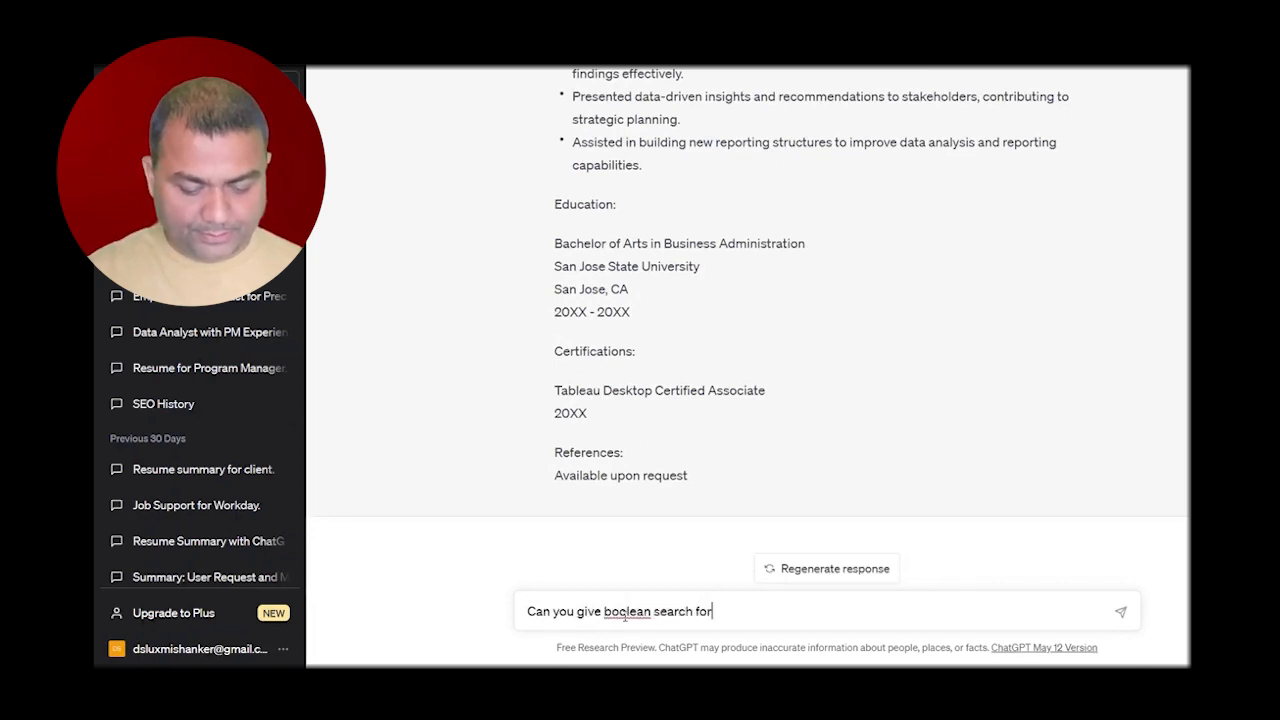
{"action": "type", "text": "Dice"}
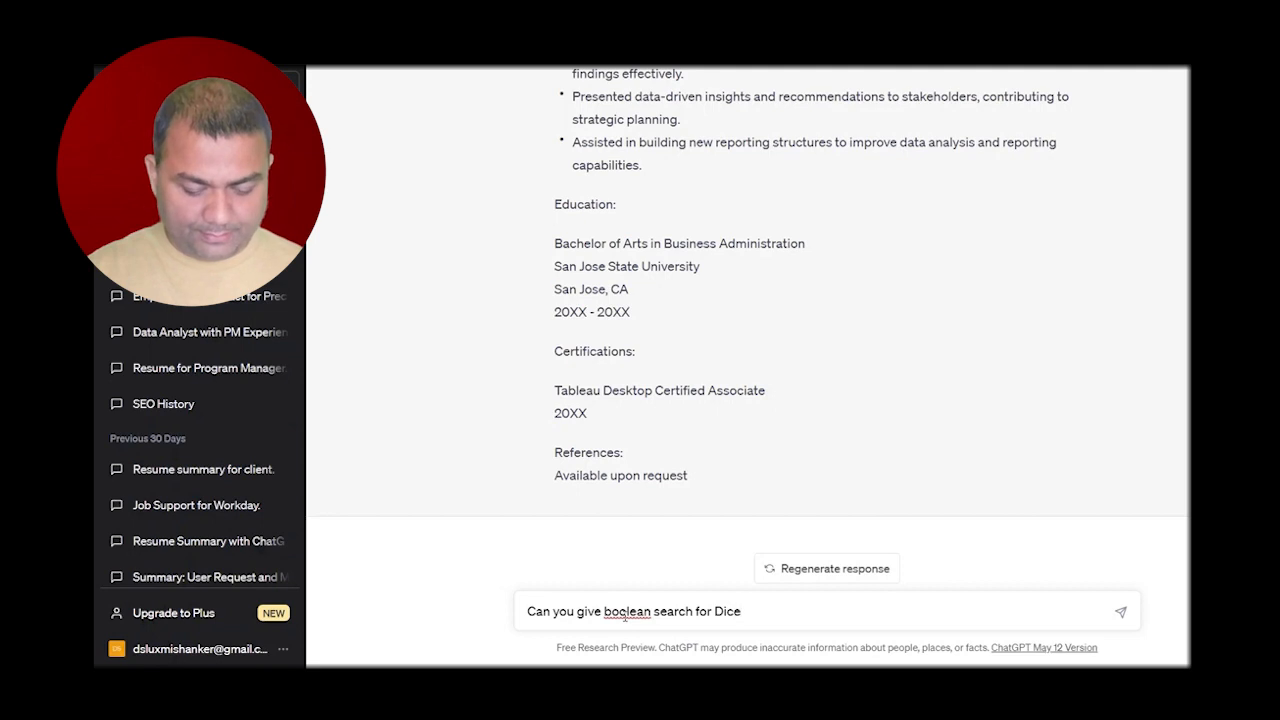
{"action": "type", "text": ", Monster"}
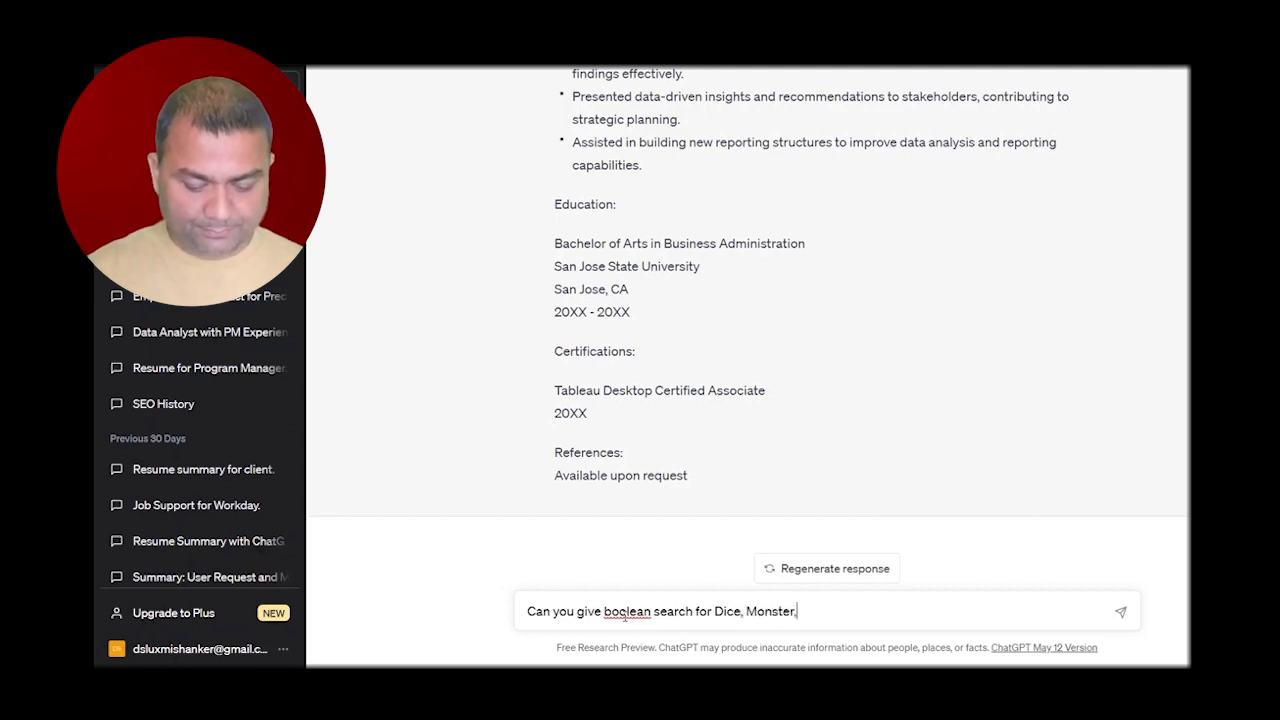
{"action": "type", "text": " and Career "}
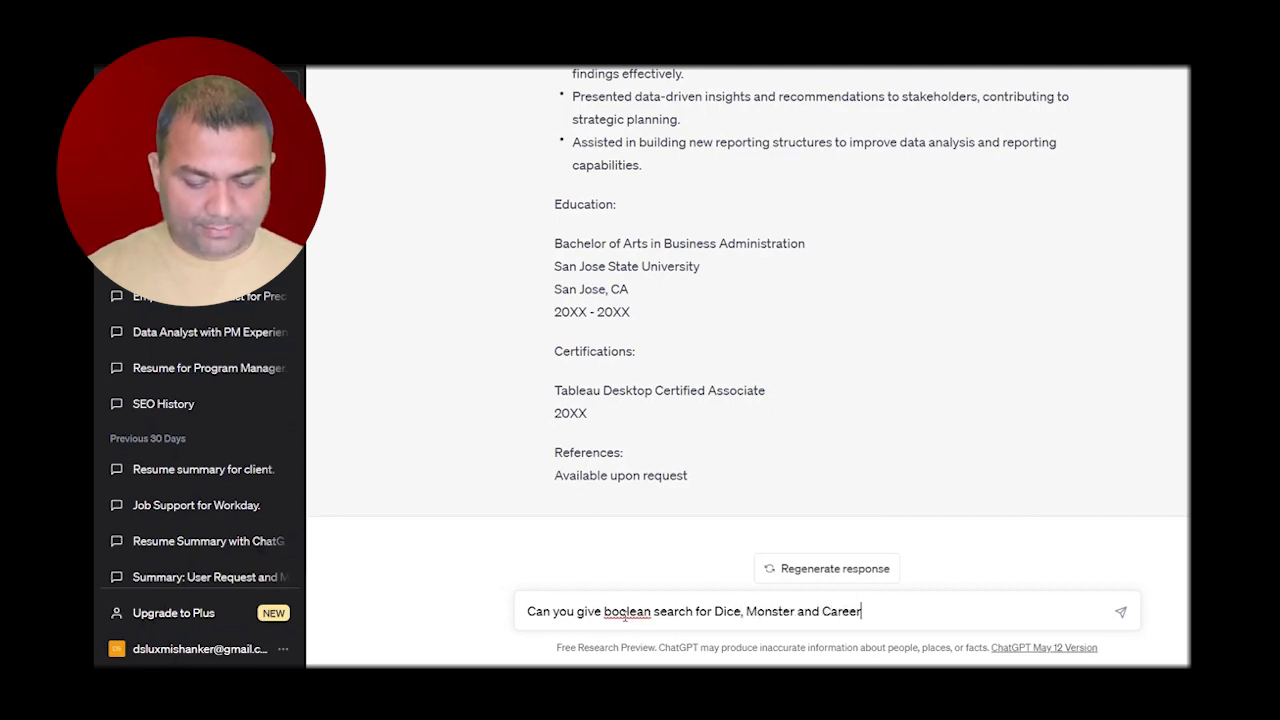
{"action": "type", "text": "Builder to se"}
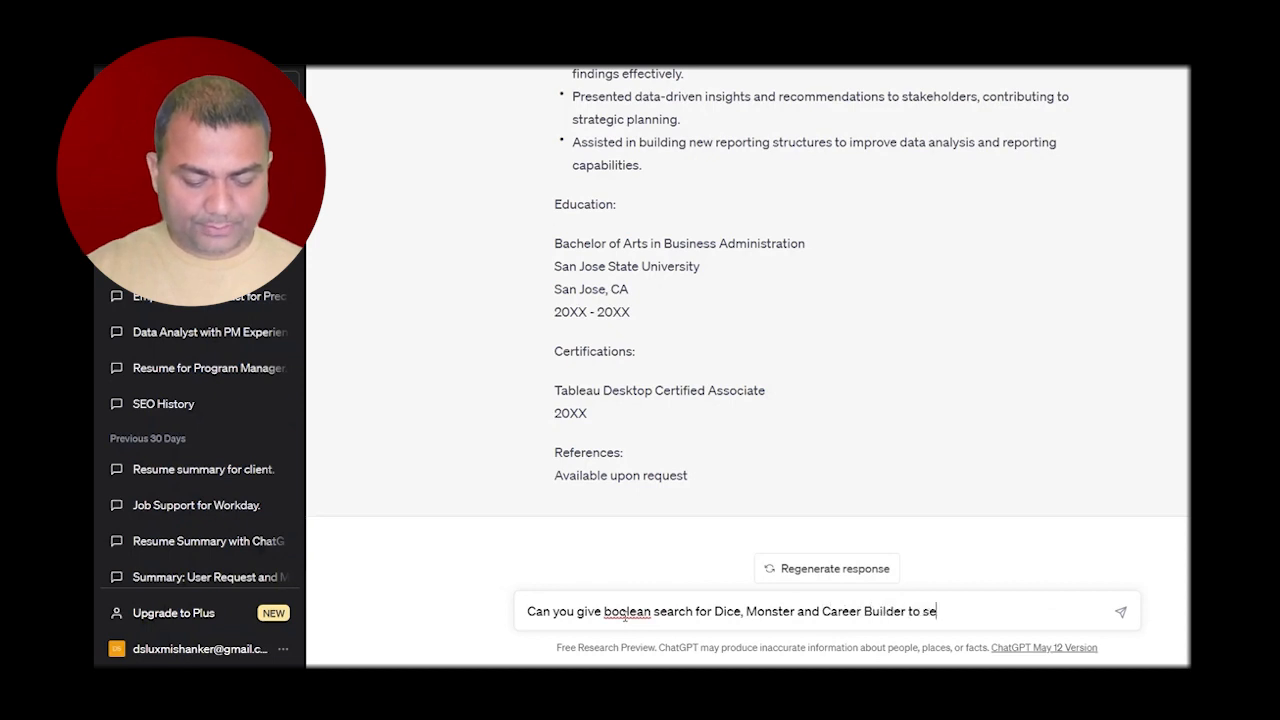
{"action": "type", "text": "arch best ca"}
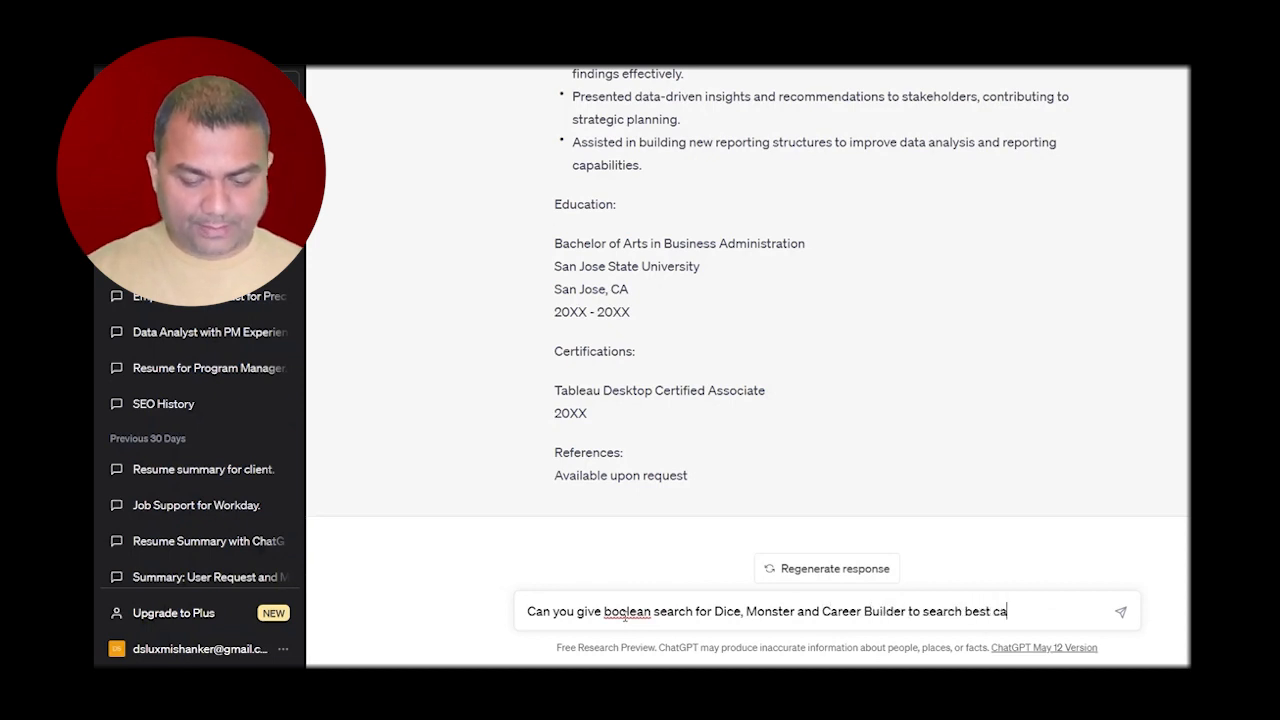
{"action": "type", "text": "ndidates?"}
{"action": "key", "text": "Return"}
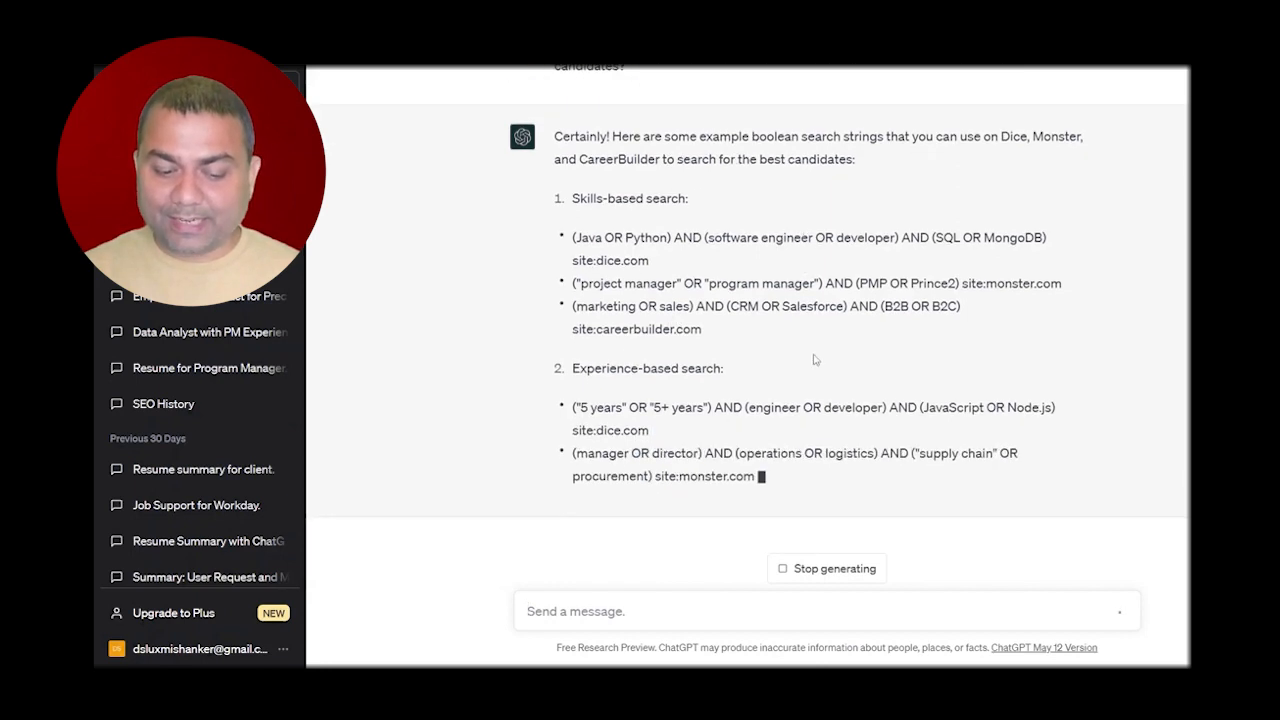
Stop the running reply and copy the boolean search question into a new message draft without its question mark.
{"action": "left_click", "coordinate": [830, 568]}
{"action": "scroll", "coordinate": [843, 330], "scroll_direction": "up", "scroll_amount": 1}
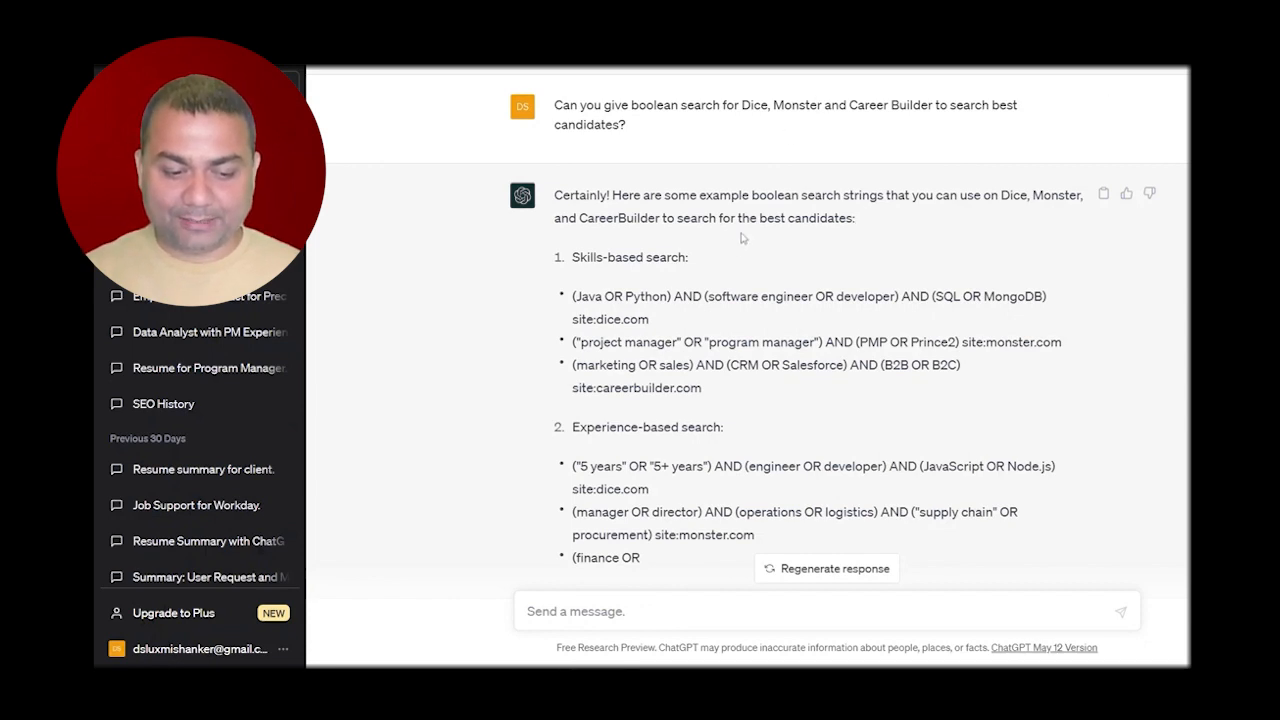
{"action": "scroll", "coordinate": [740, 240], "scroll_direction": "up", "scroll_amount": 1}
{"action": "left_click_drag", "start_coordinate": [632, 207], "coordinate": [554, 187]}
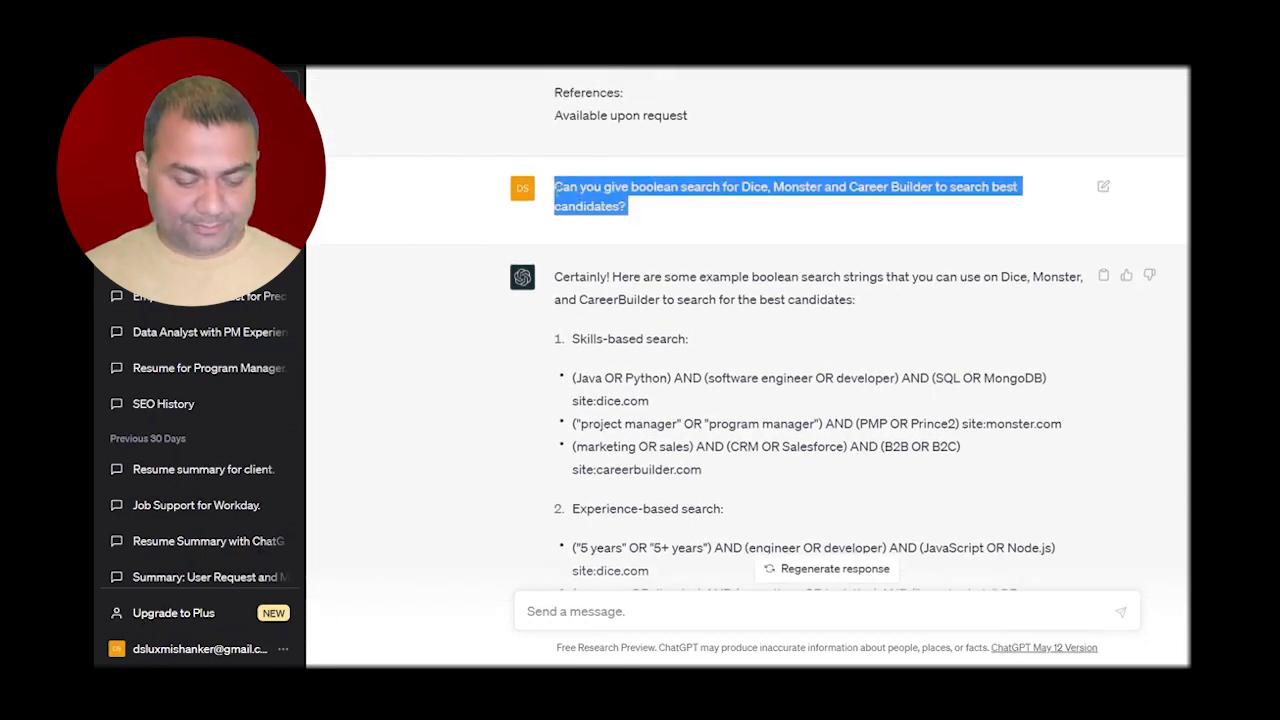
{"action": "key", "text": "ctrl+c"}
{"action": "scroll", "coordinate": [700, 350], "scroll_direction": "down", "scroll_amount": 1}
{"action": "left_click", "coordinate": [600, 611]}
{"action": "key", "text": "ctrl+v"}
{"action": "key", "text": "BackSpace"}
{"action": "left_click", "coordinate": [529, 611]}
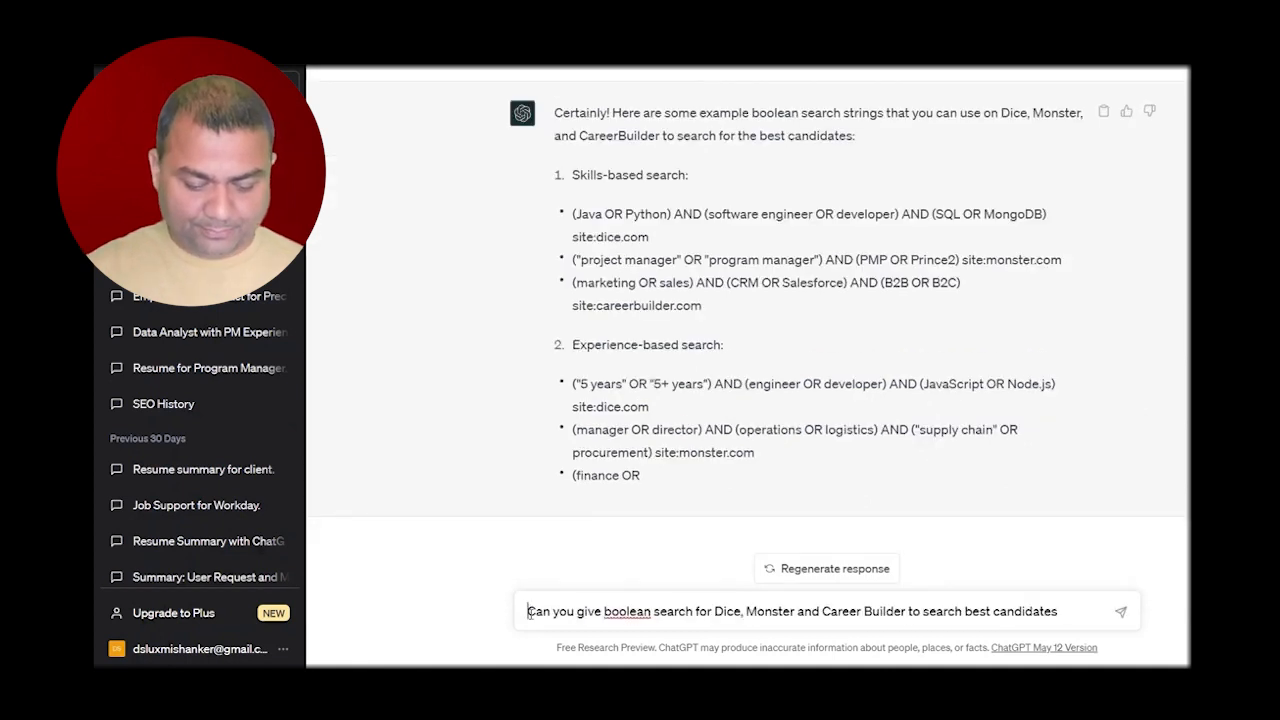
Prefix the draft with "For the above given job details, can" in place of "Can", end it with a question mark, and send it.
{"action": "type", "text": "For the above "}
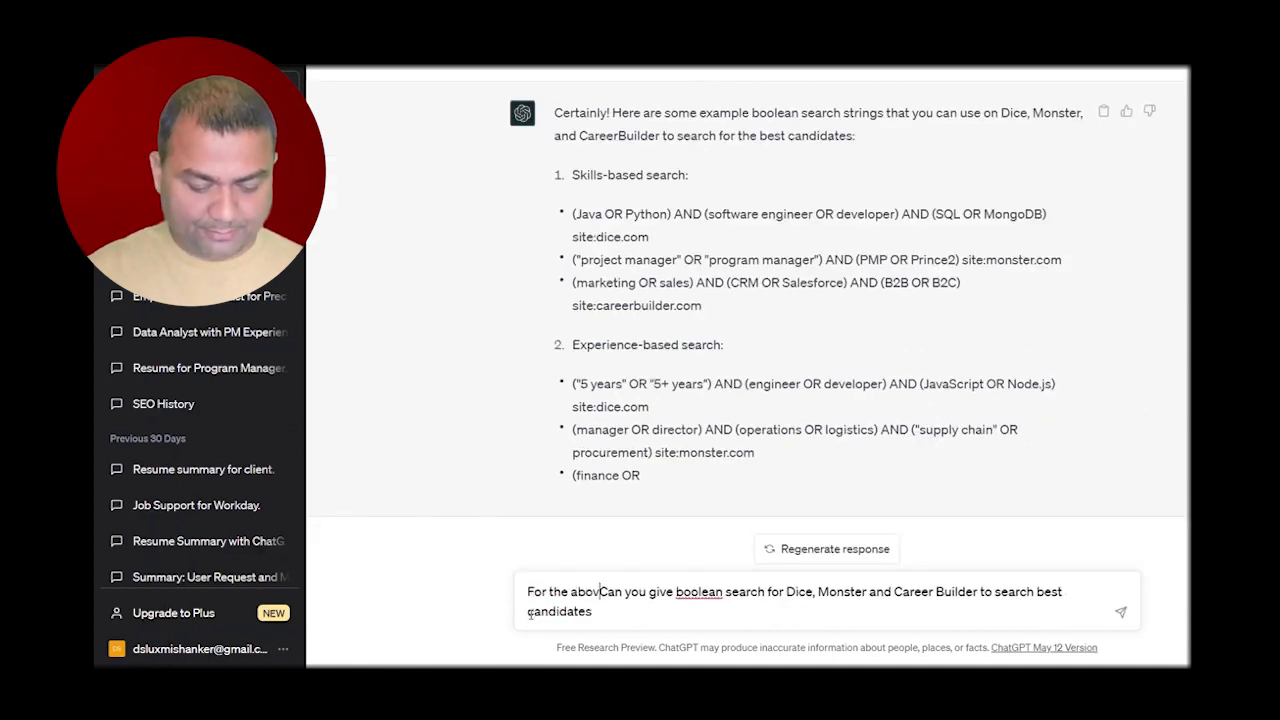
{"action": "type", "text": "given job "}
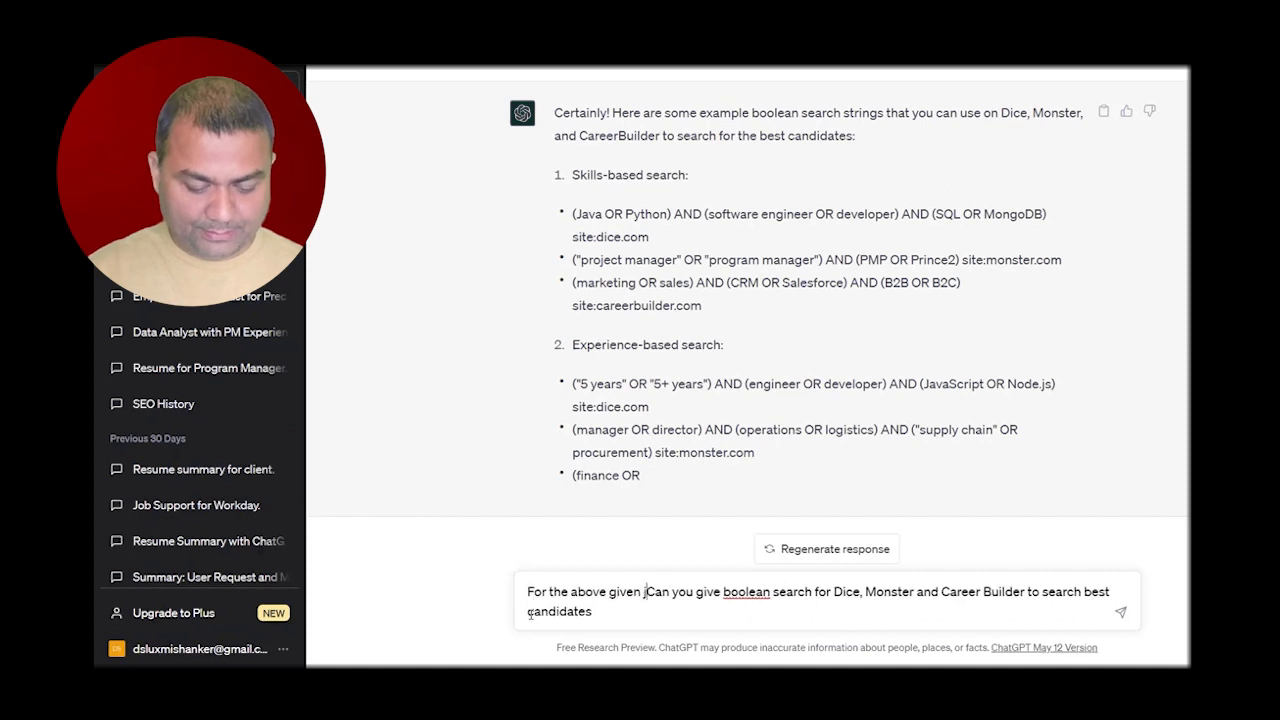
{"action": "type", "text": "details"}
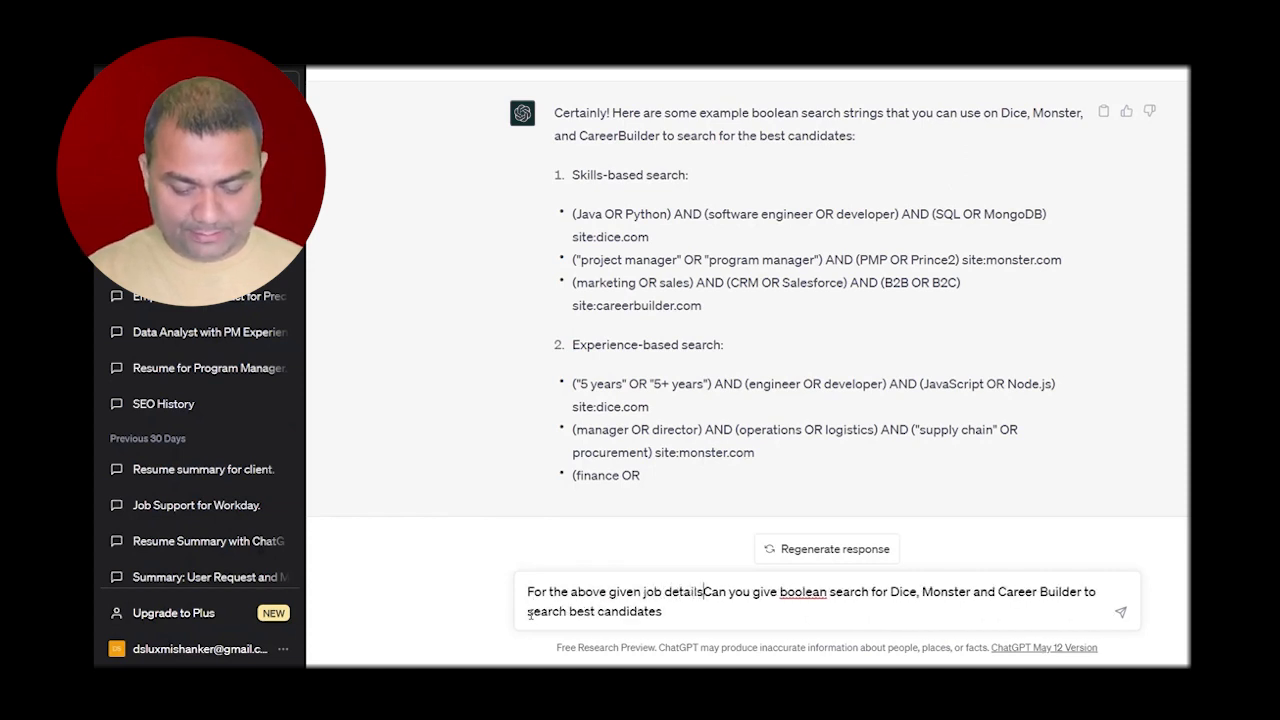
{"action": "type", "text": ","}
{"action": "key", "text": "Delete"}
{"action": "type", "text": "c"}
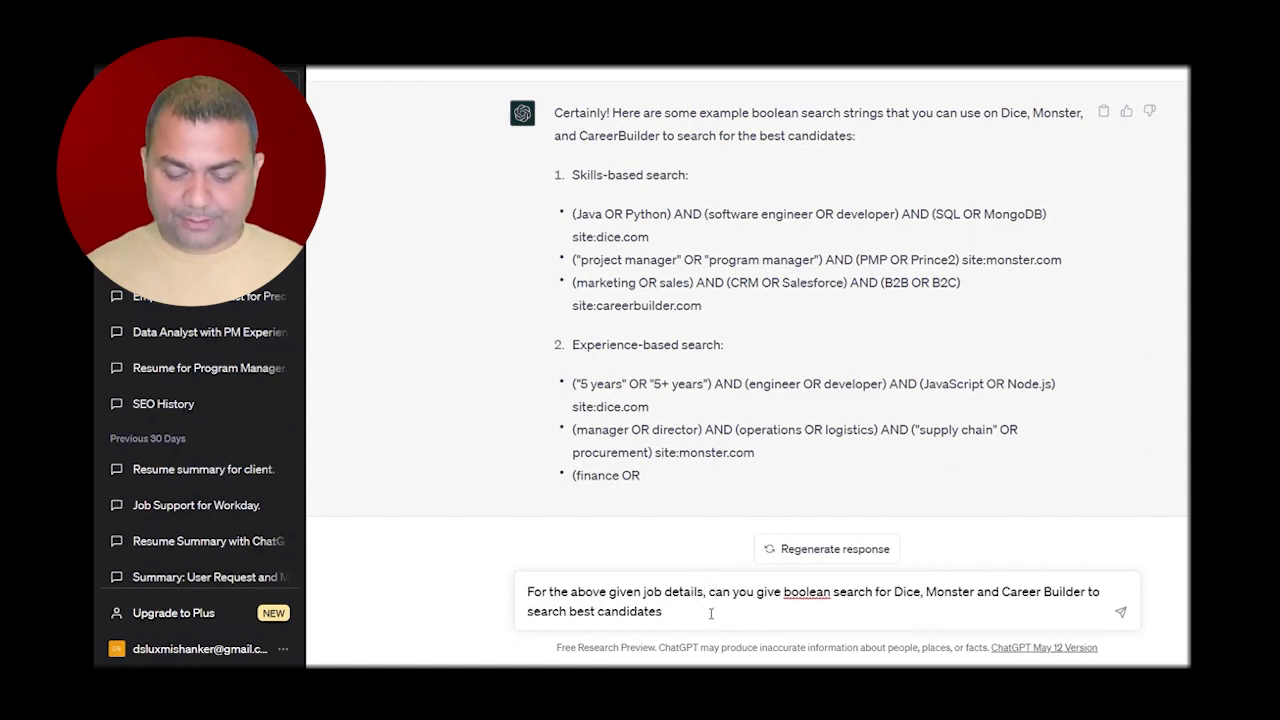
{"action": "type", "text": "?"}
{"action": "key", "text": "Return"}
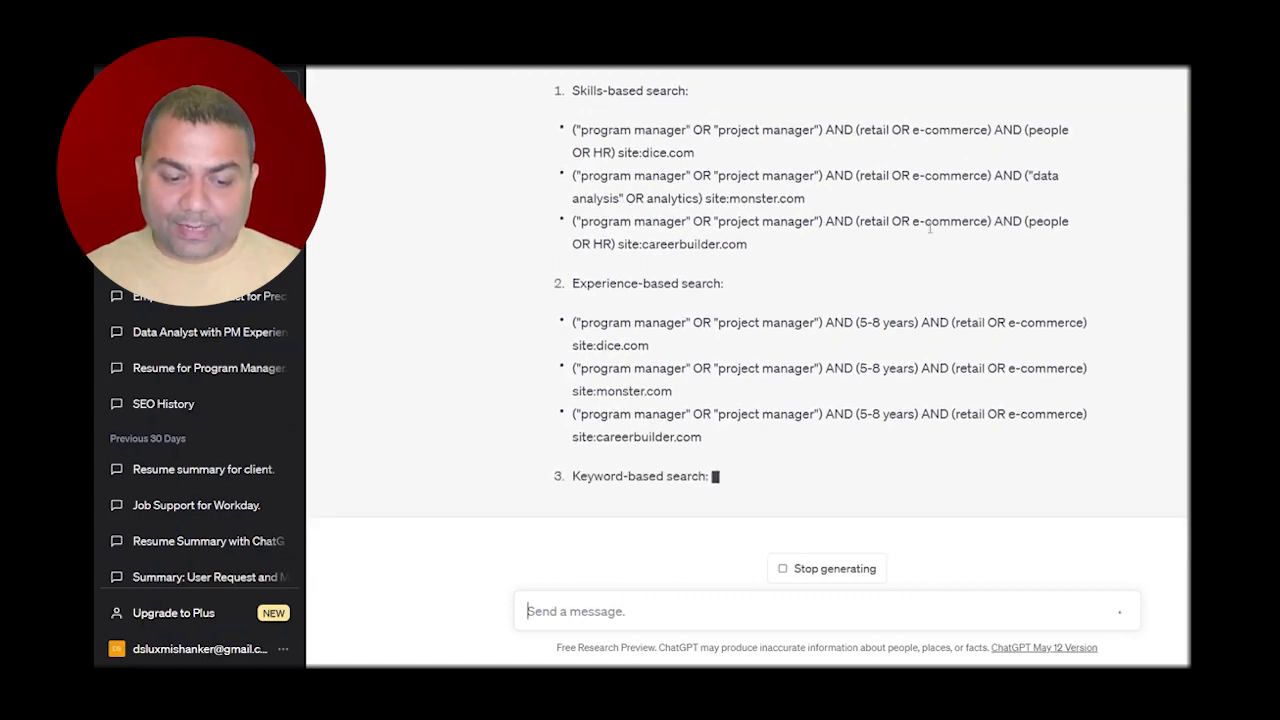
Examine the skills-based and experience-based boolean strings for Dice, Monster and CareerBuilder one by one.
{"action": "scroll", "coordinate": [843, 322], "scroll_direction": "up", "scroll_amount": 3}
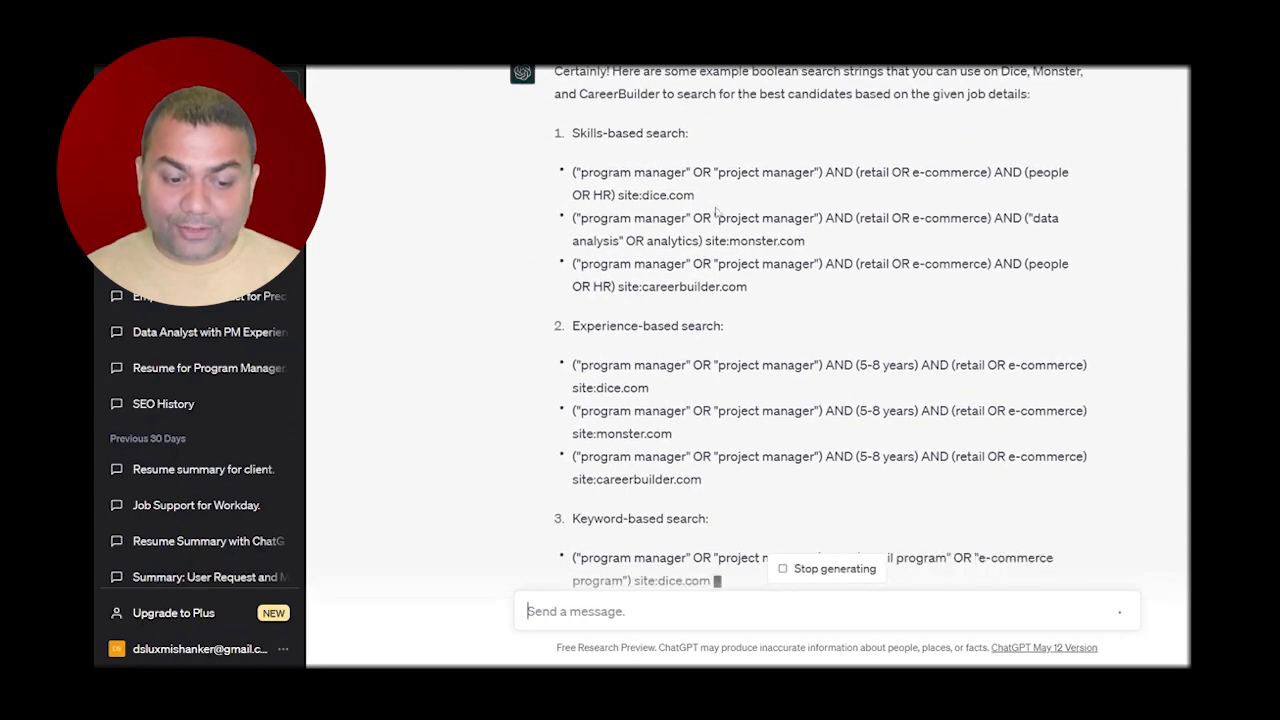
{"action": "left_click_drag", "start_coordinate": [712, 288], "coordinate": [565, 251]}
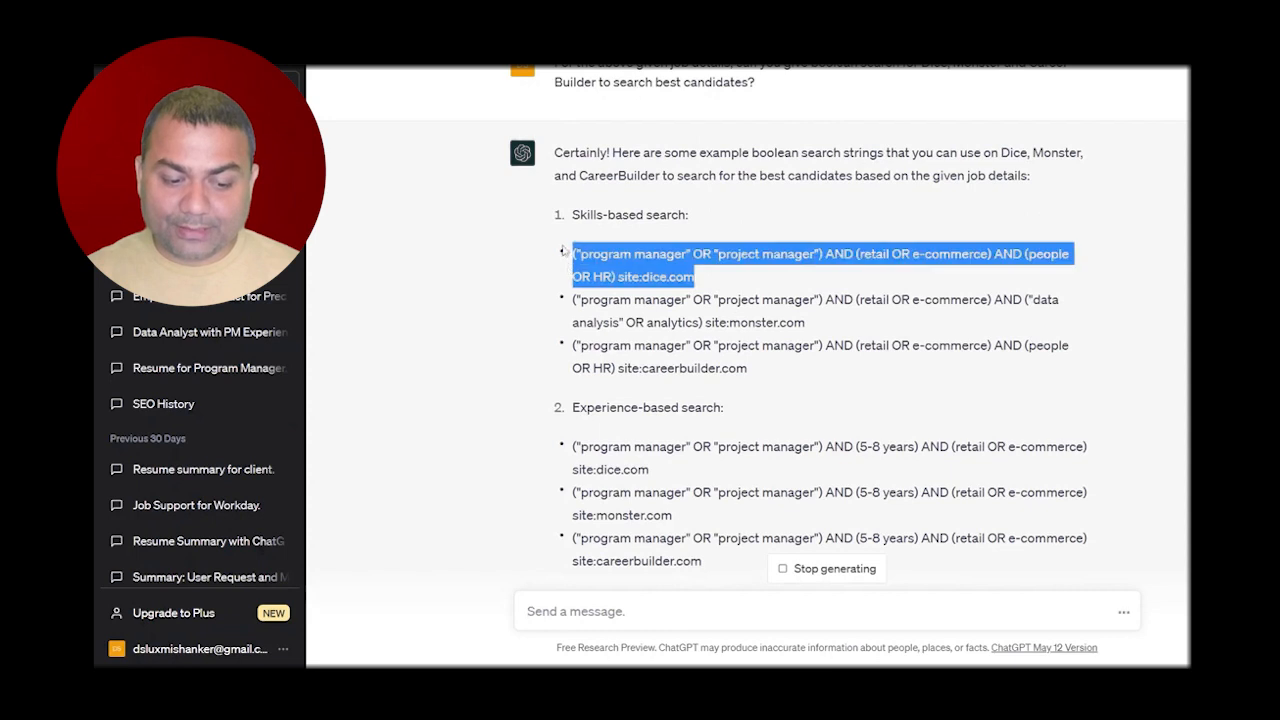
{"action": "left_click_drag", "start_coordinate": [810, 326], "coordinate": [572, 300]}
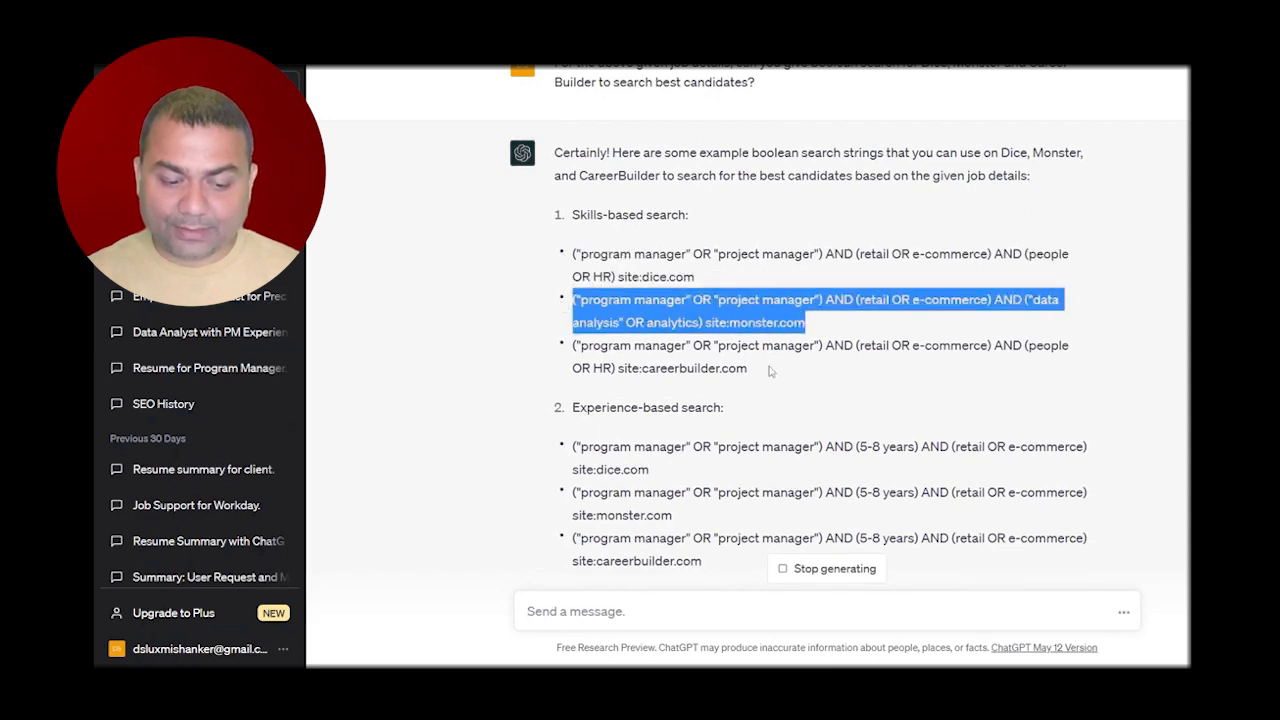
{"action": "left_click_drag", "start_coordinate": [785, 368], "coordinate": [570, 330]}
{"action": "scroll", "coordinate": [886, 396], "scroll_direction": "down", "scroll_amount": 2}
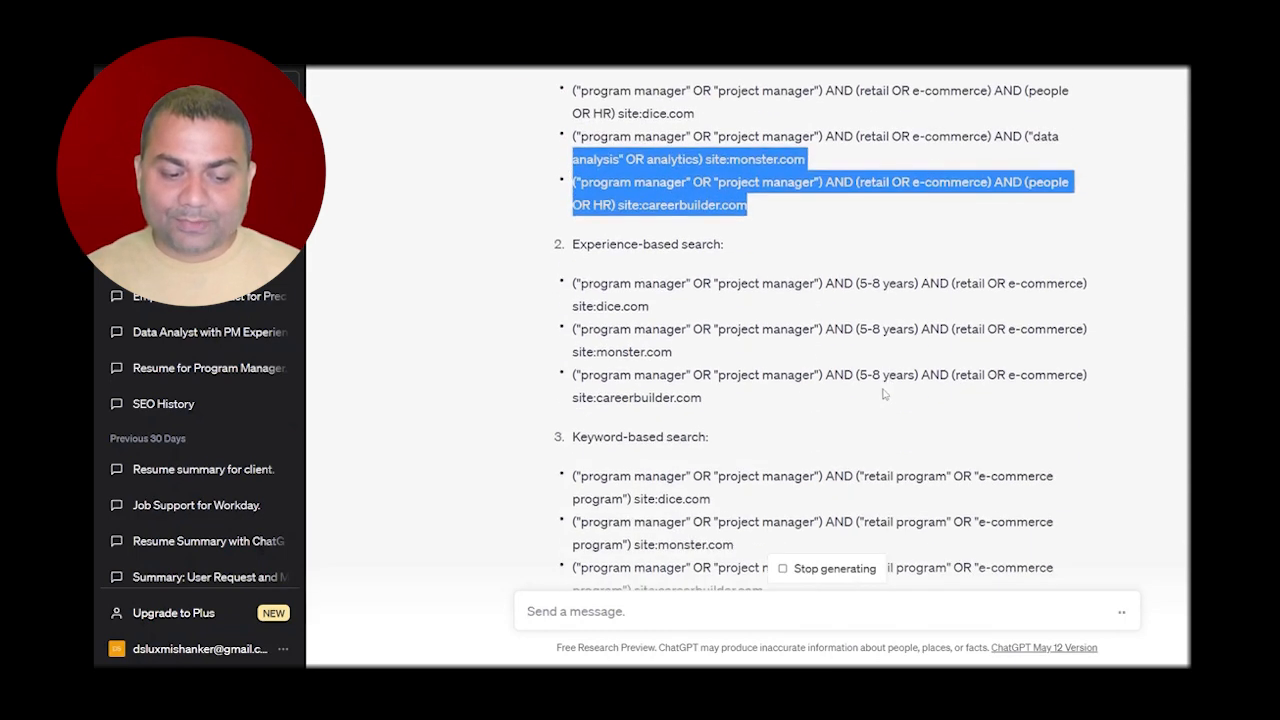
{"action": "left_click", "coordinate": [719, 347]}
{"action": "left_click_drag", "start_coordinate": [655, 310], "coordinate": [572, 284]}
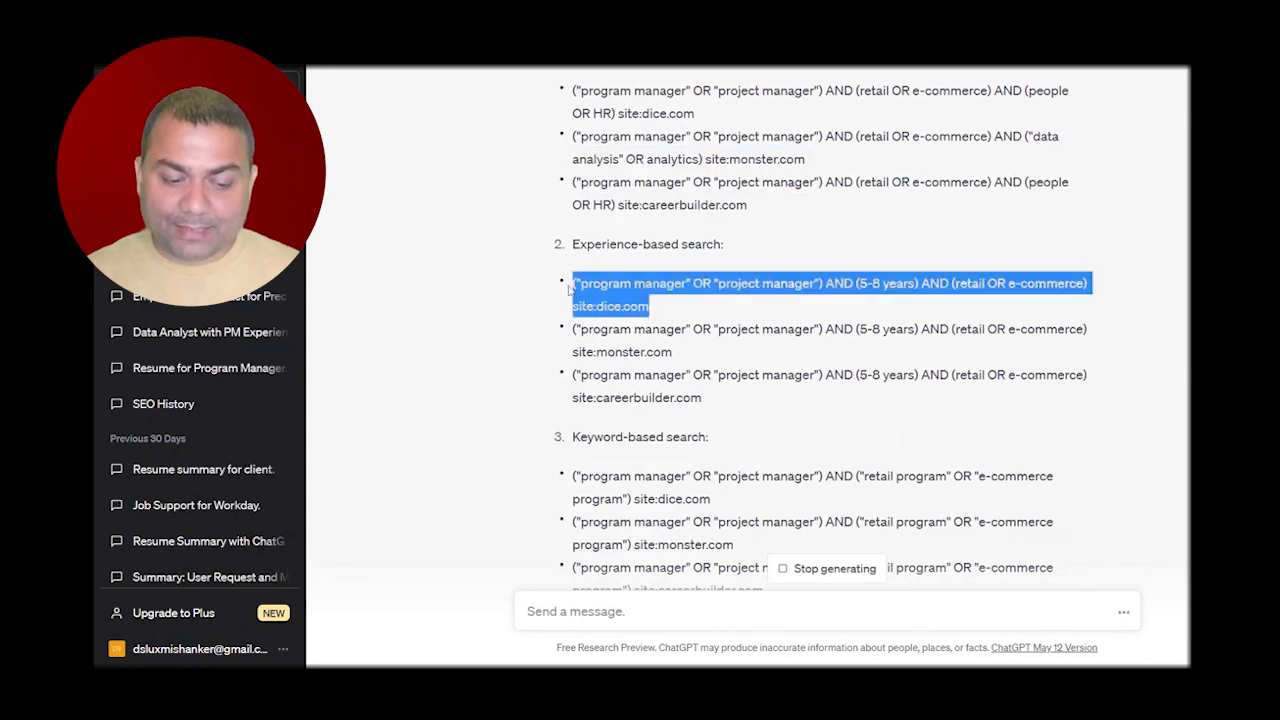
{"action": "left_click_drag", "start_coordinate": [685, 358], "coordinate": [567, 330]}
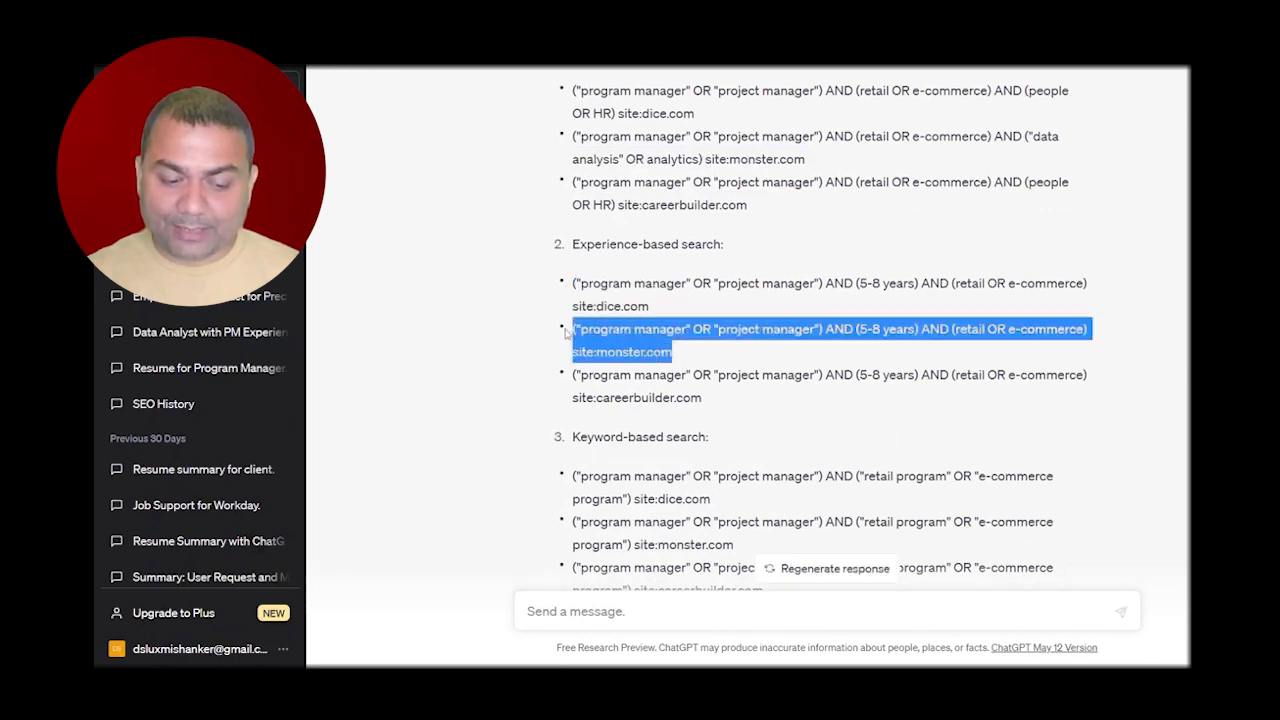
{"action": "left_click_drag", "start_coordinate": [743, 409], "coordinate": [592, 386]}
Examine the keyword-based boolean strings for each job board, then return to the skills-based list.
{"action": "scroll", "coordinate": [661, 281], "scroll_direction": "down", "scroll_amount": 2}
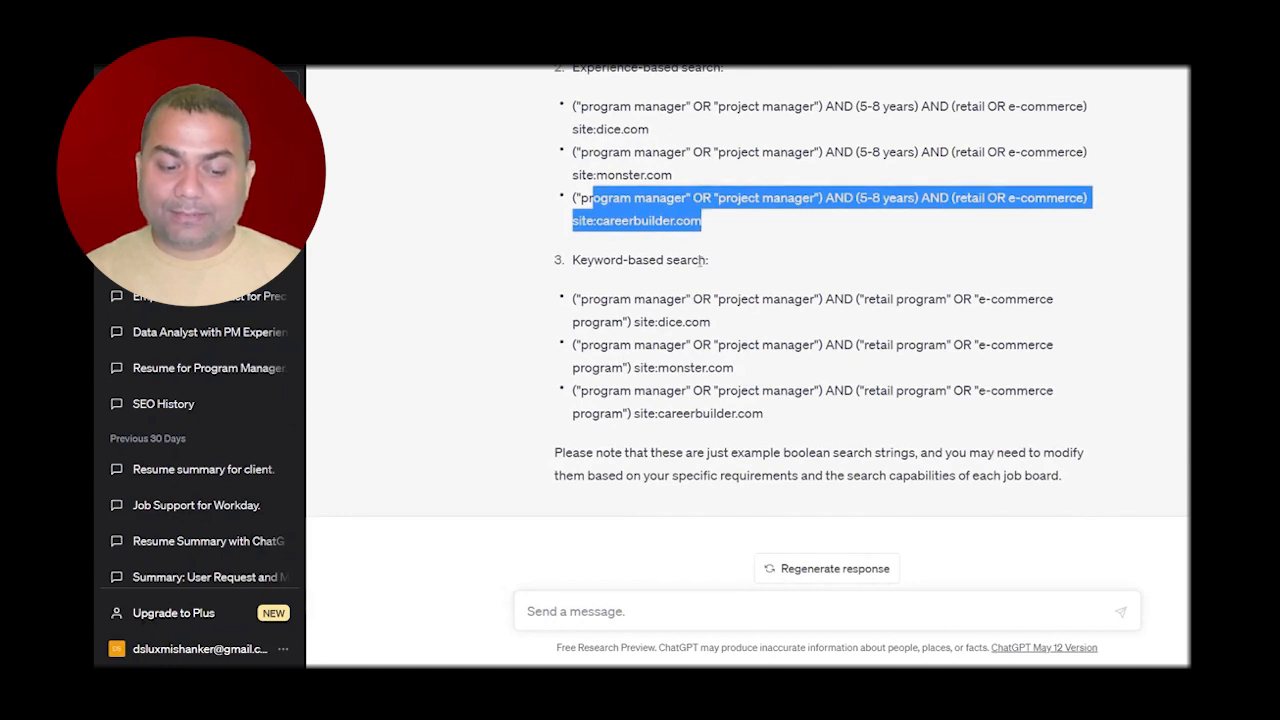
{"action": "left_click_drag", "start_coordinate": [729, 328], "coordinate": [566, 306]}
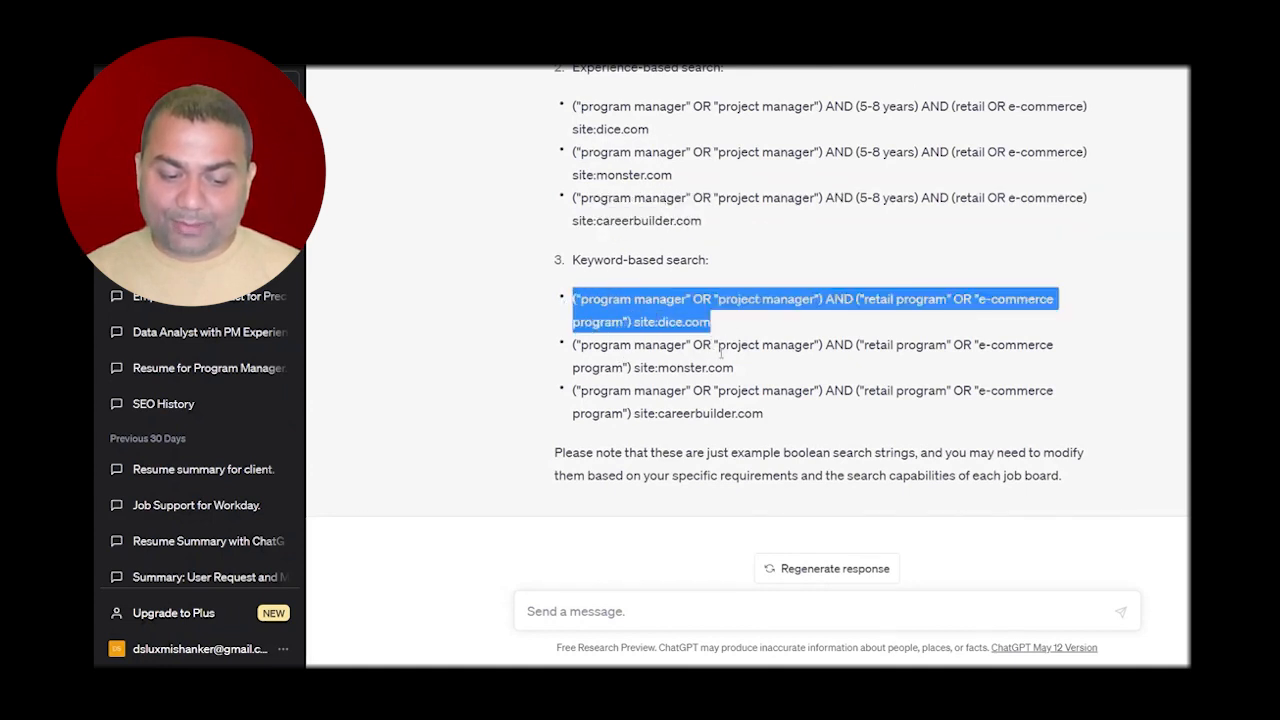
{"action": "left_click_drag", "start_coordinate": [750, 372], "coordinate": [567, 345]}
{"action": "left_click_drag", "start_coordinate": [785, 450], "coordinate": [588, 390]}
{"action": "scroll", "coordinate": [805, 418], "scroll_direction": "up", "scroll_amount": 3}
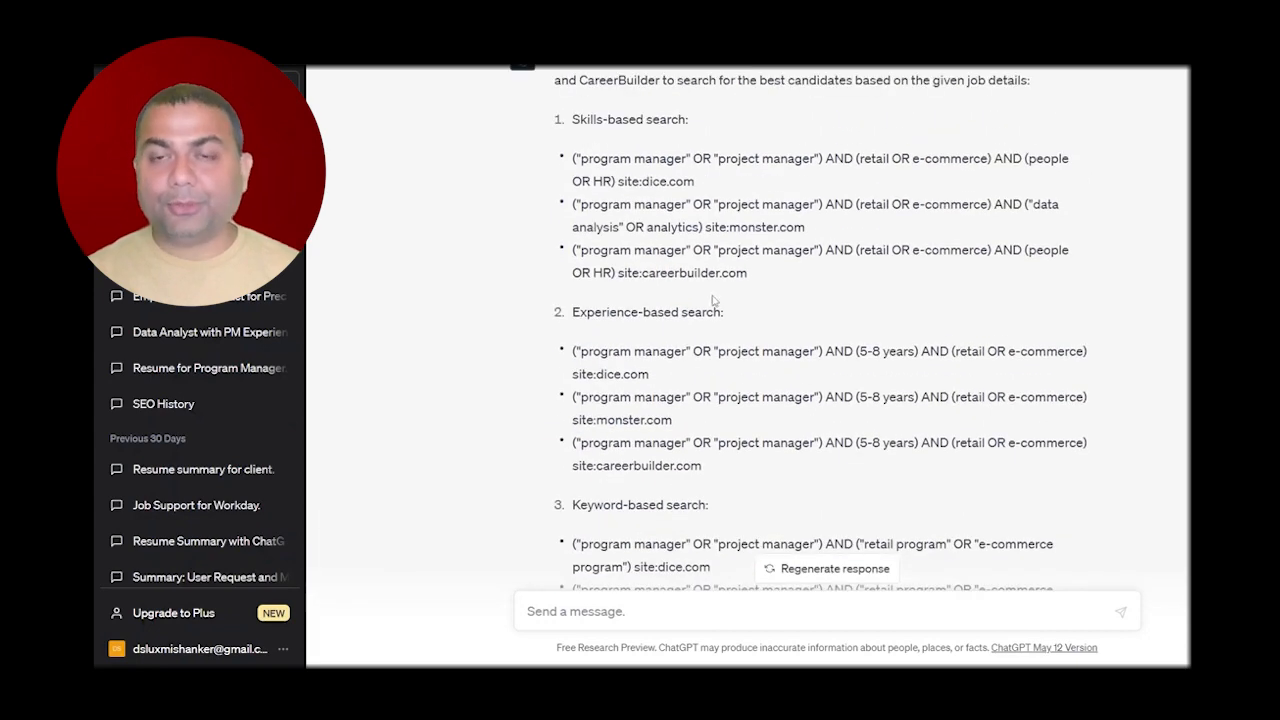